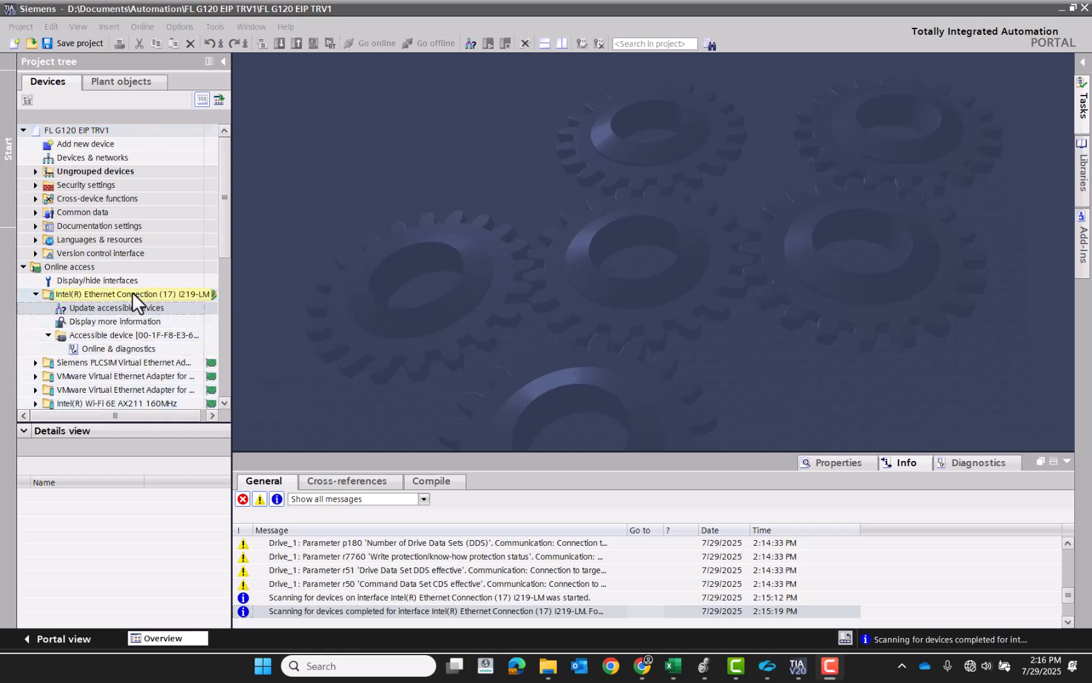
Step: Open Online & diagnostics for the accessible device on the Intel Ethernet interface and show its Assign IP address function
click(101, 337)
click(84, 336)
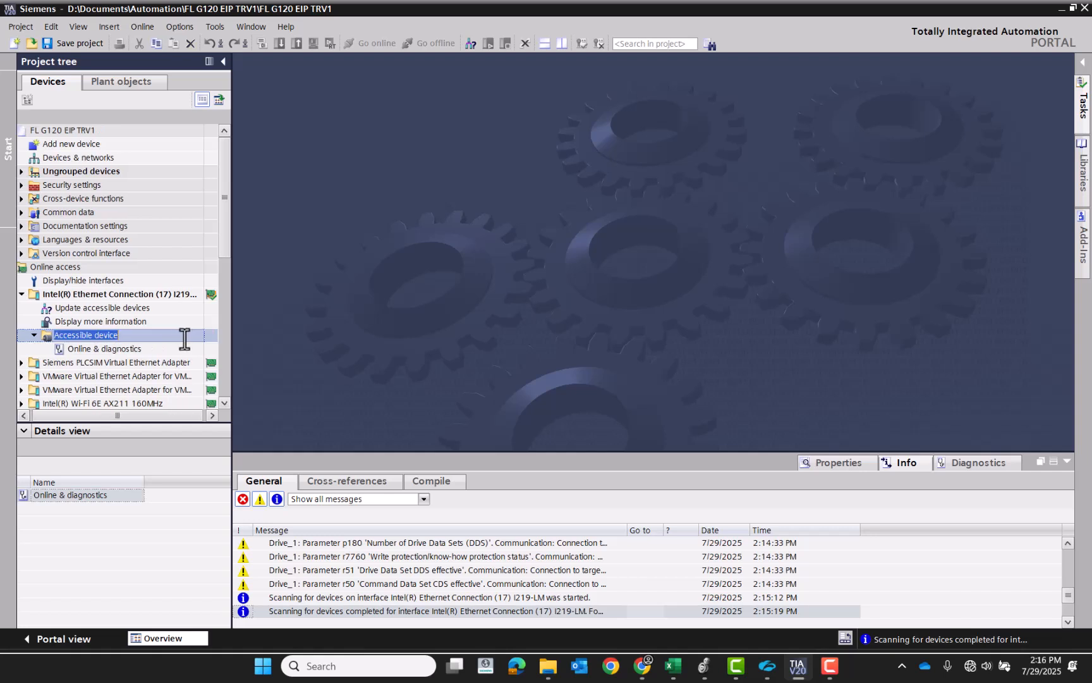
click(80, 350)
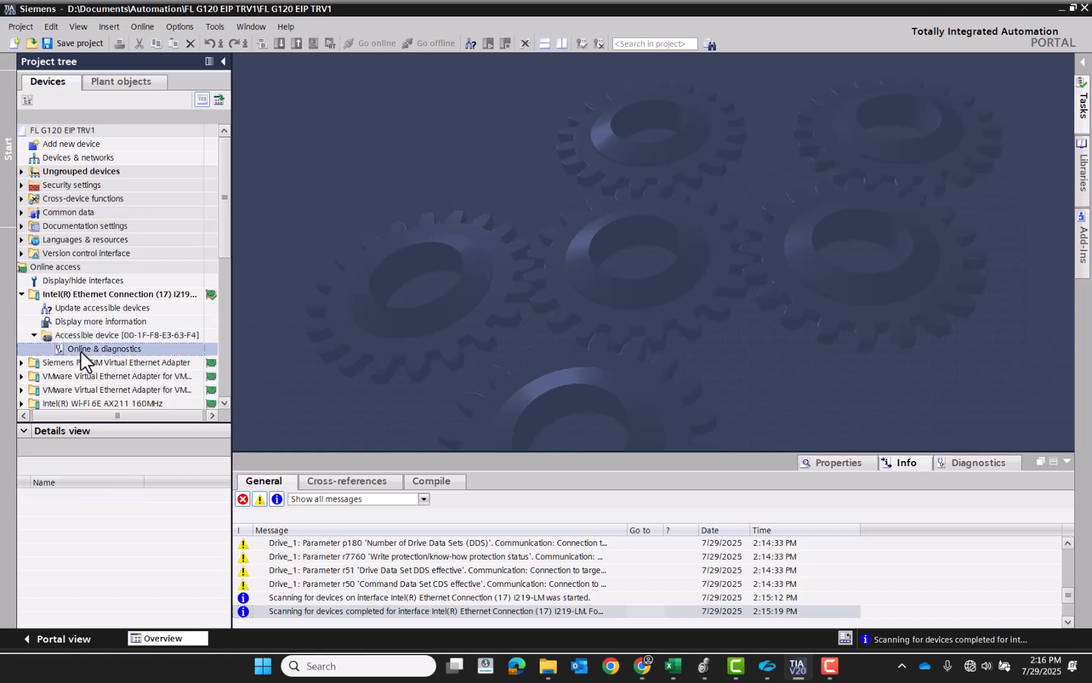
double_click(80, 350)
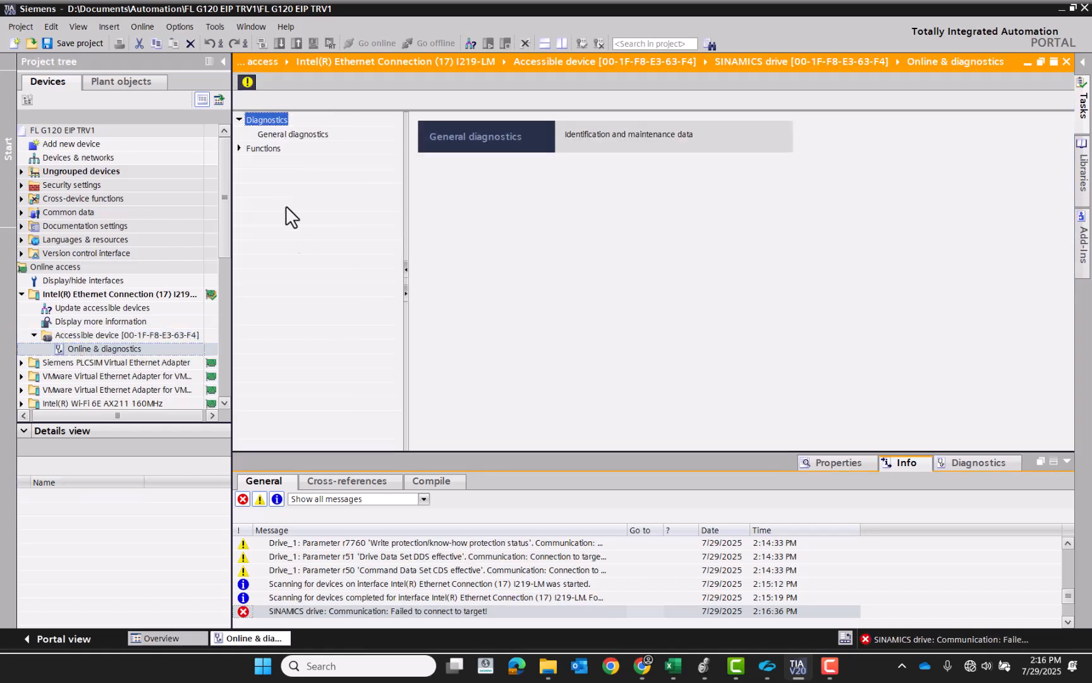
click(243, 151)
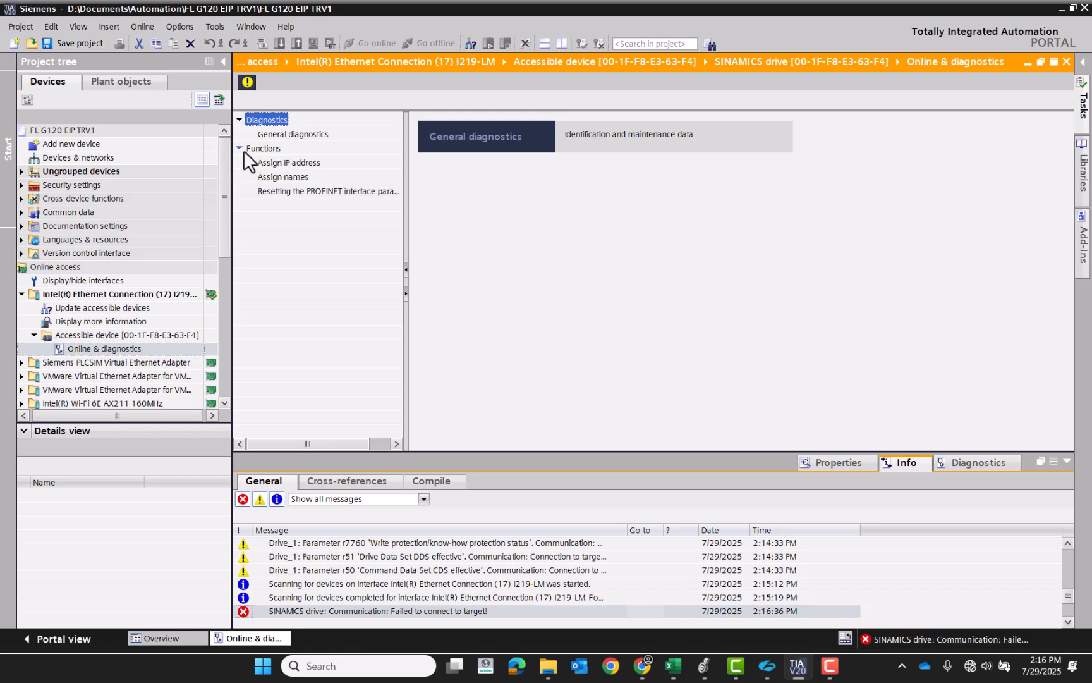
click(280, 162)
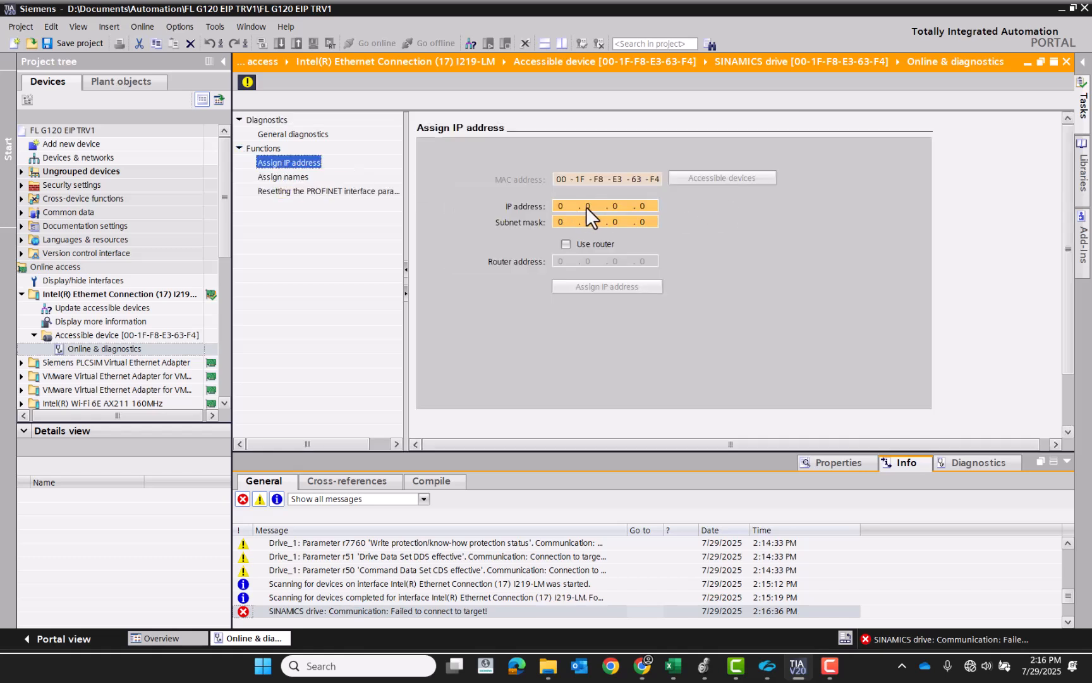
Step: Assign the drive the IP address 192.168.1.20 with subnet mask 255.0.0.0
click(562, 206)
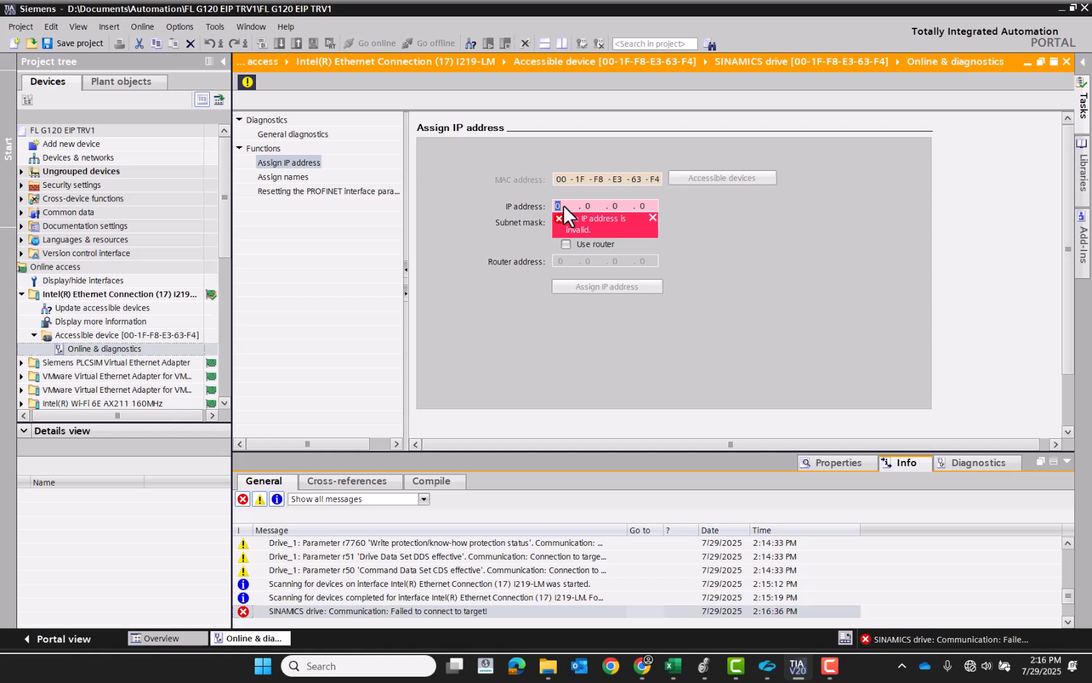
text(192 . 168 . )
text(1 .2)
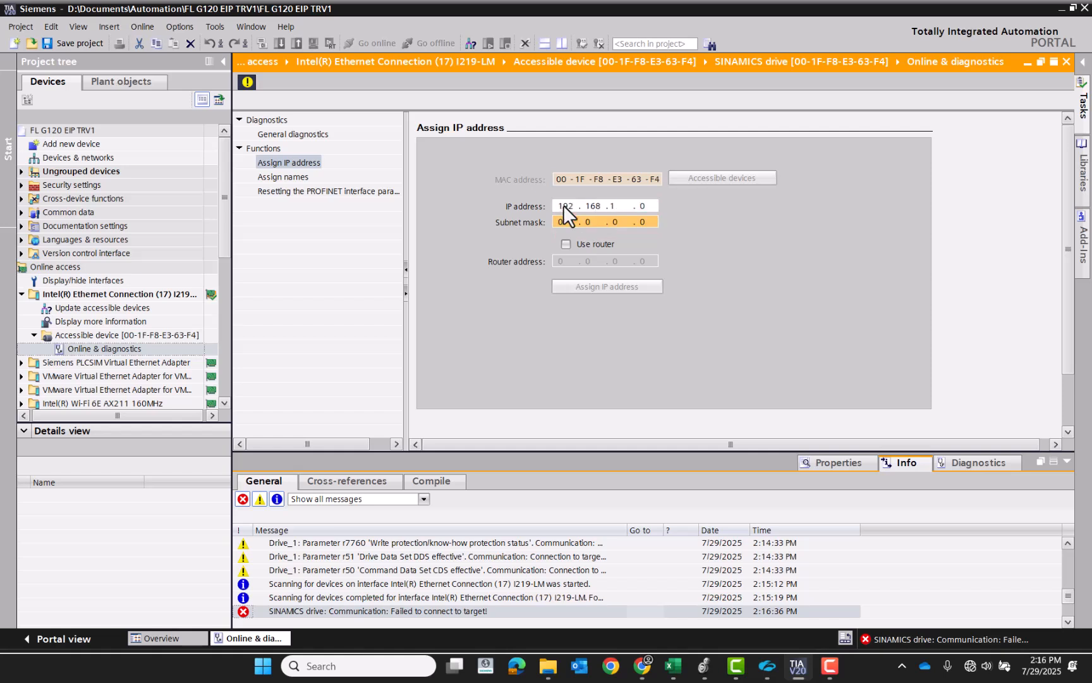
text(0)
key(Tab)
text(255.)
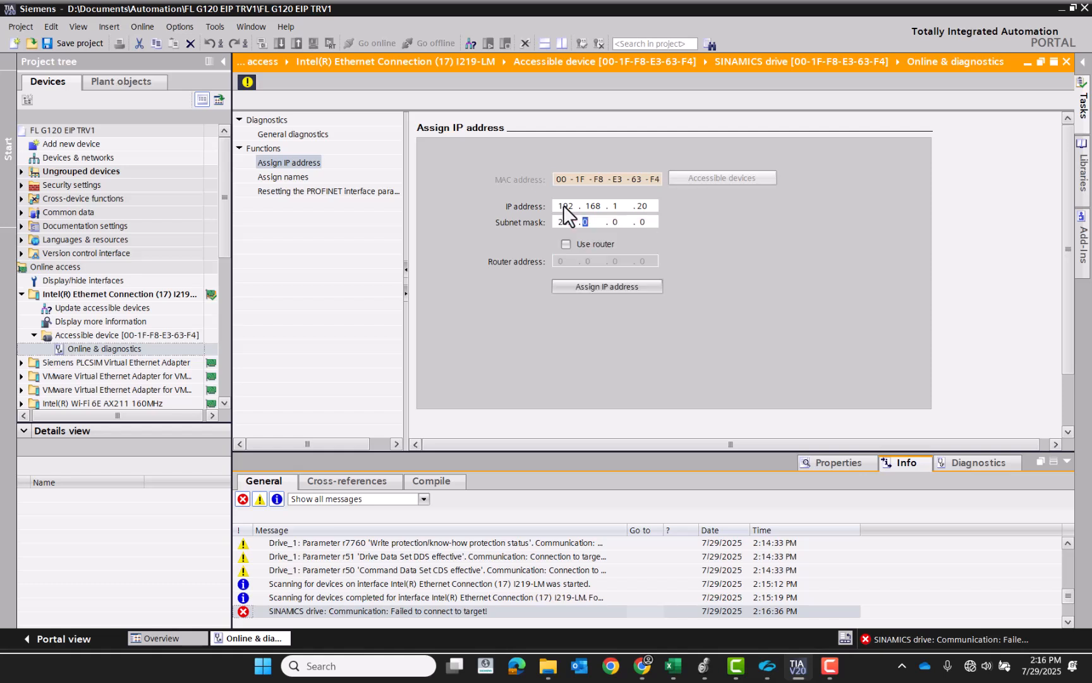
click(601, 293)
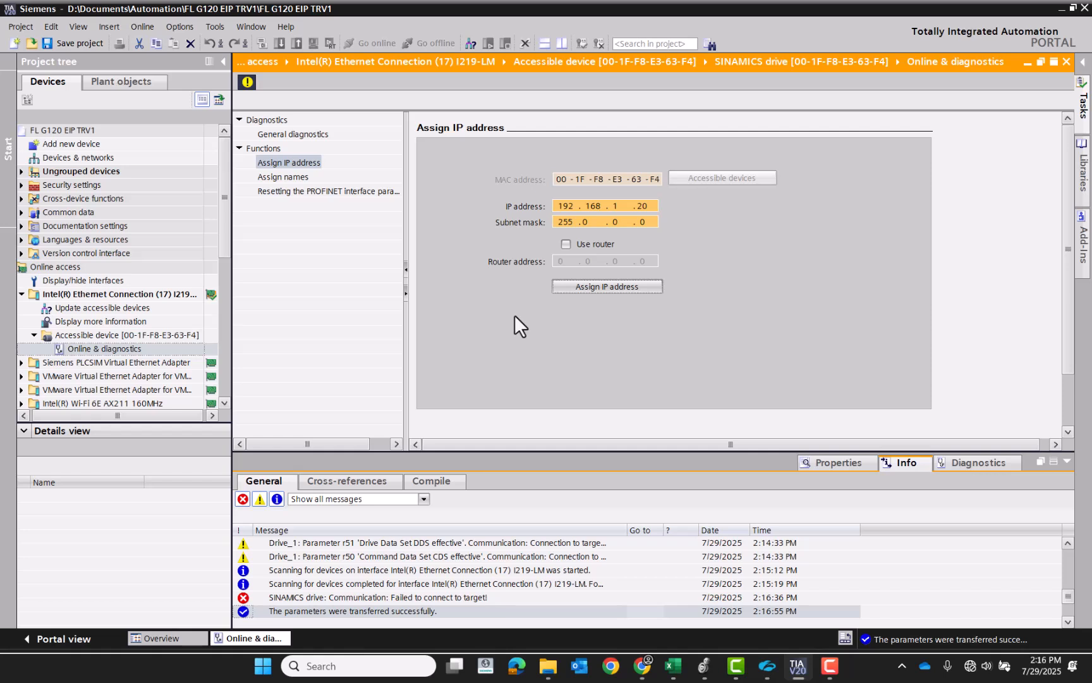
Step: Update the accessible devices on the Ethernet interface and start the Commissioning Wizard for the drive at 192.168.1.20
double_click(106, 307)
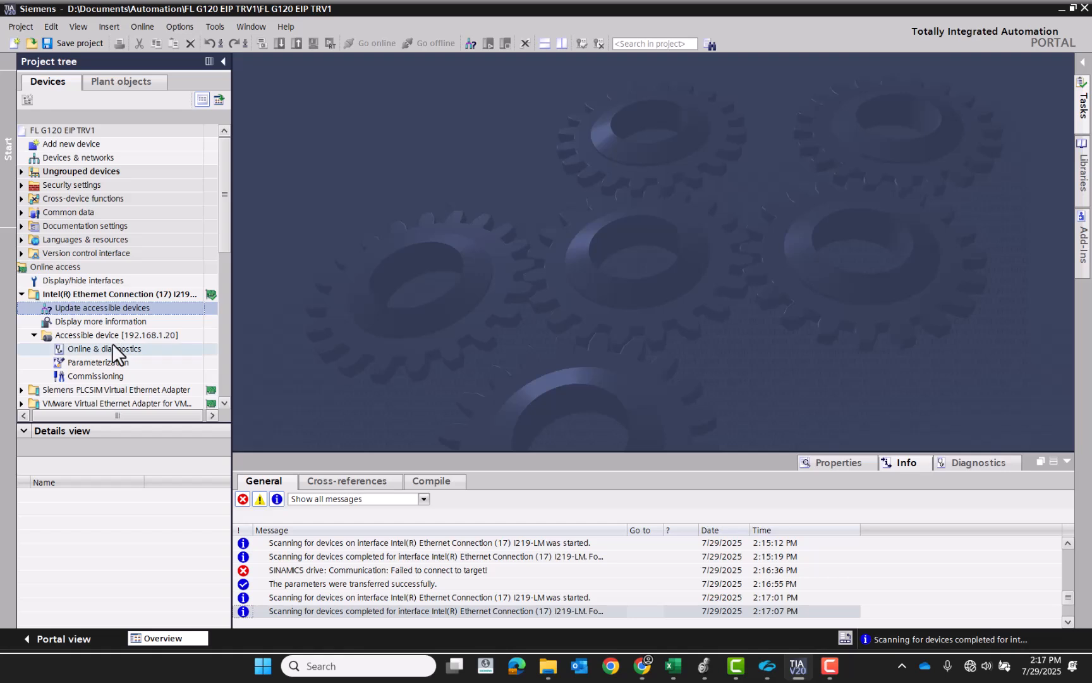
double_click(100, 375)
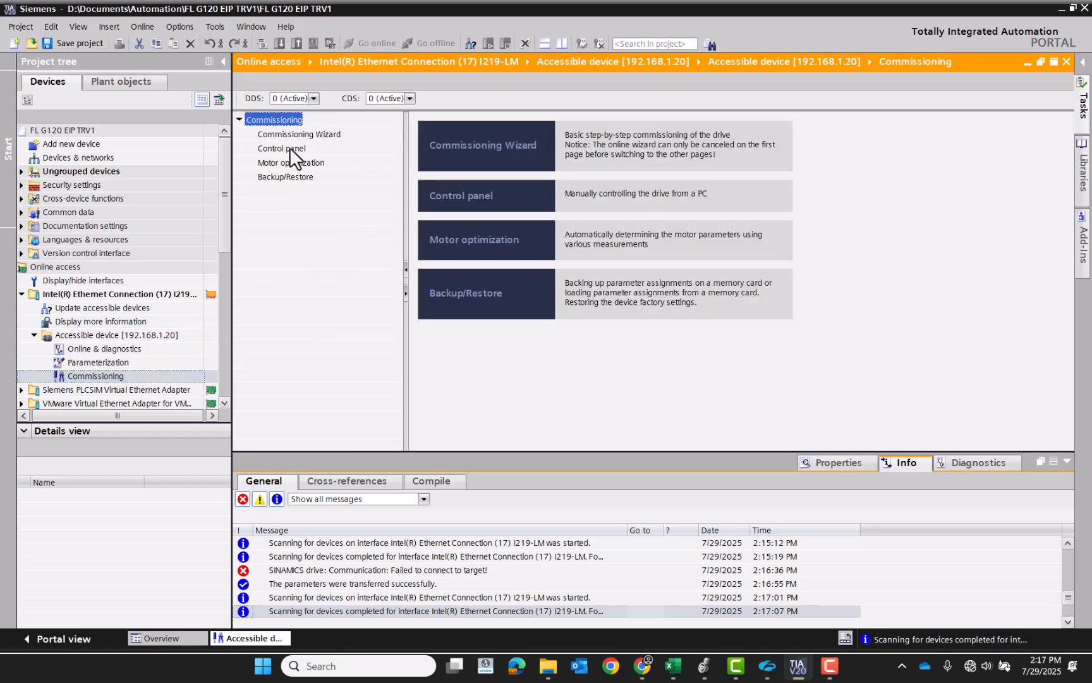
click(298, 135)
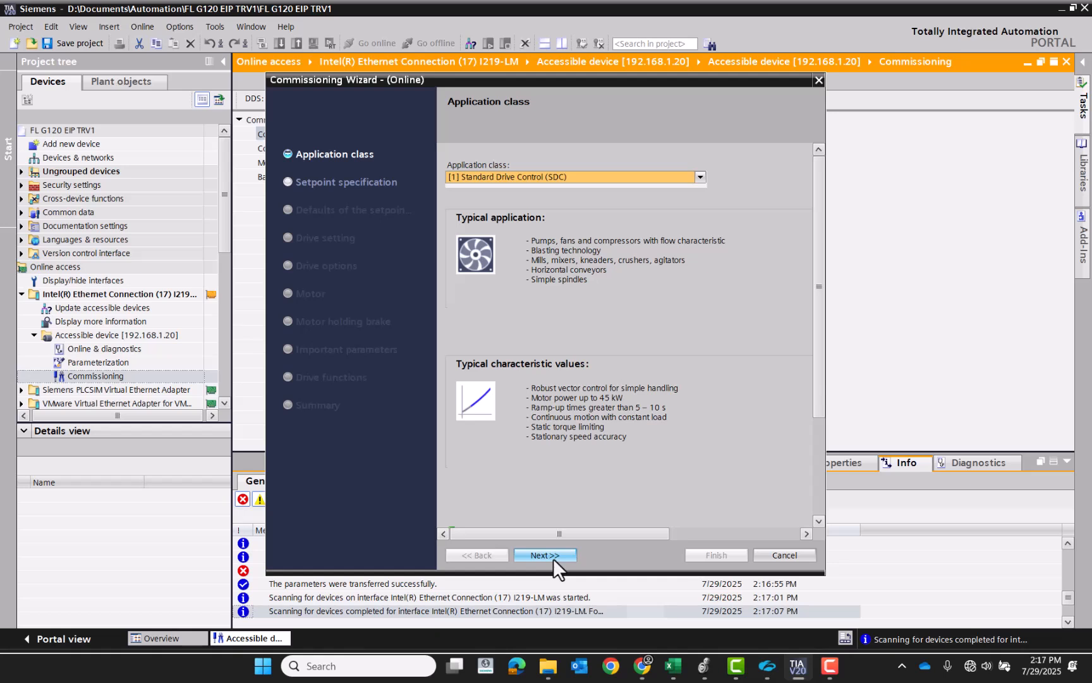
Step: Accept Standard Drive Control, PLC connection with ramp in the drive, fieldbus with data set changeover, Standard telegram 1, NEMA, 220 V and no braking resistor
click(545, 555)
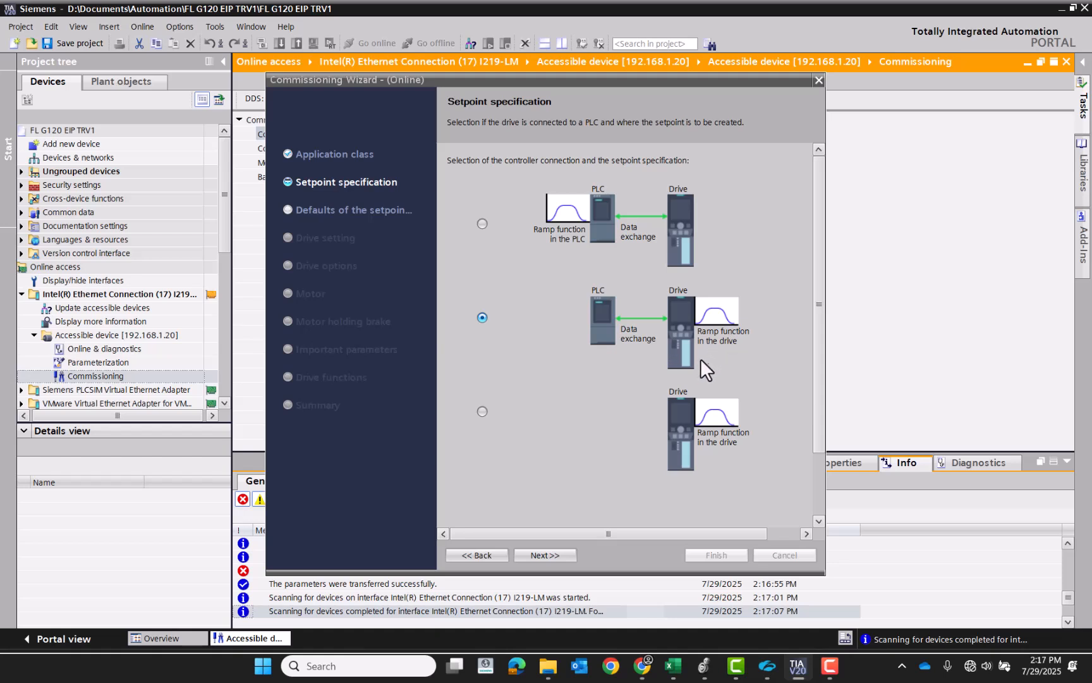
click(546, 556)
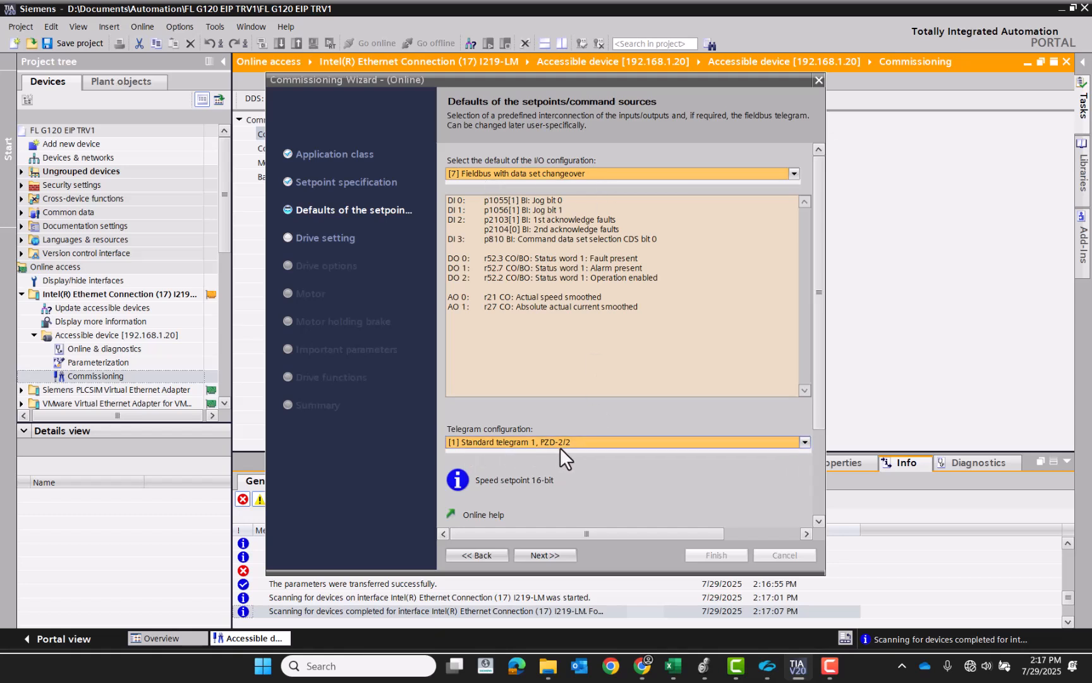
click(538, 555)
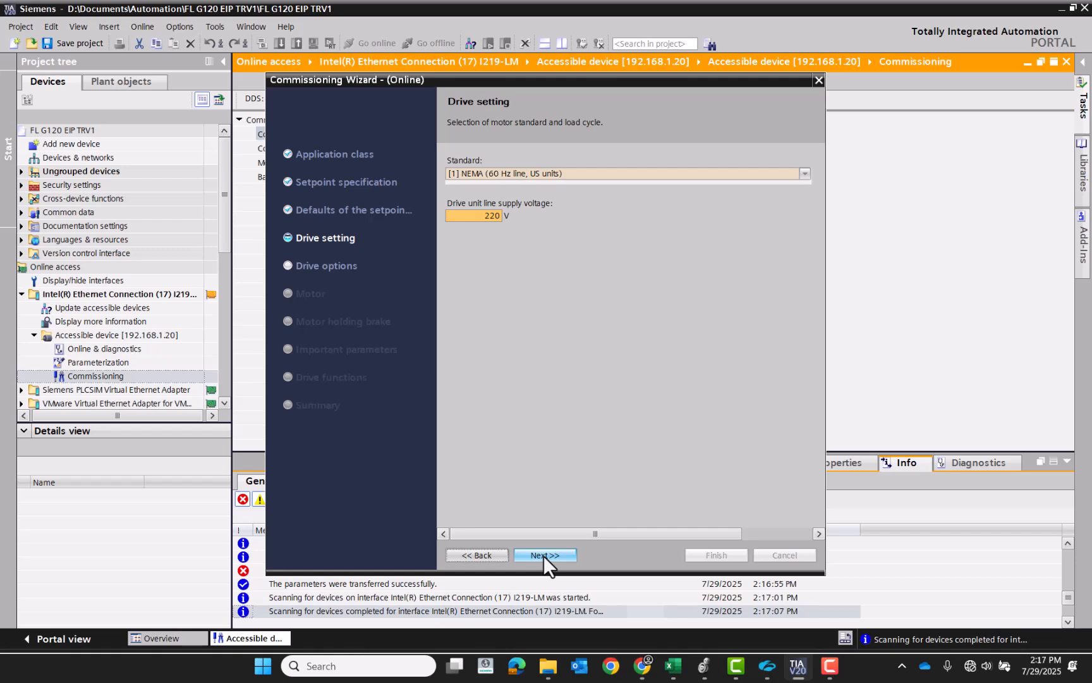
click(543, 555)
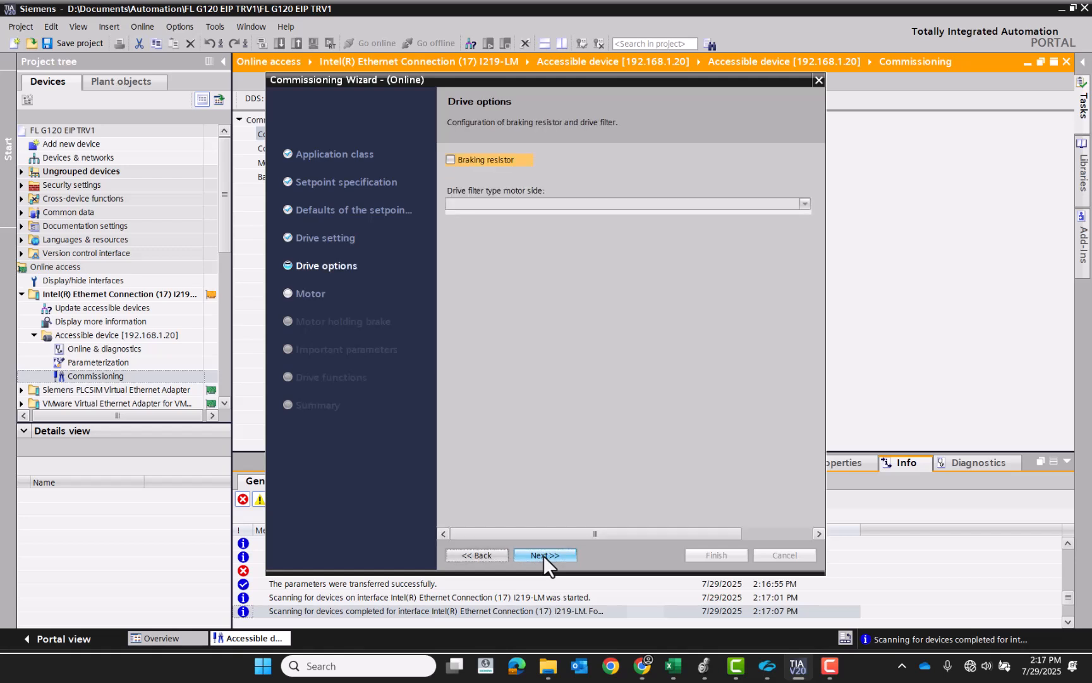
click(543, 555)
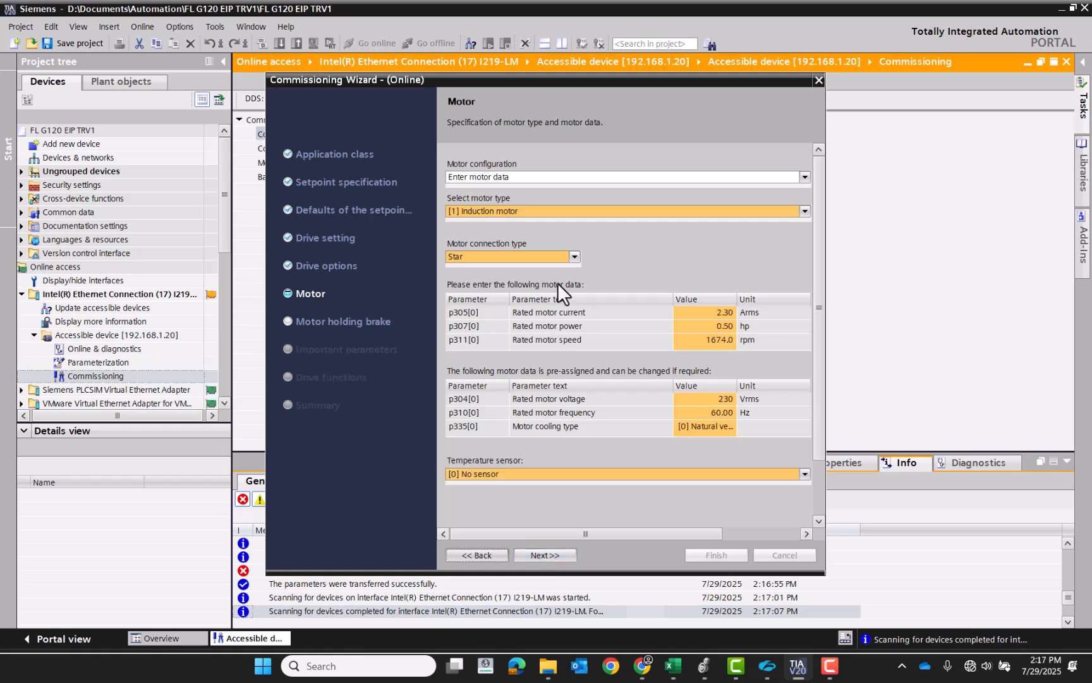
Step: Set the motor connection type of the induction motor to Delta
click(575, 257)
click(566, 273)
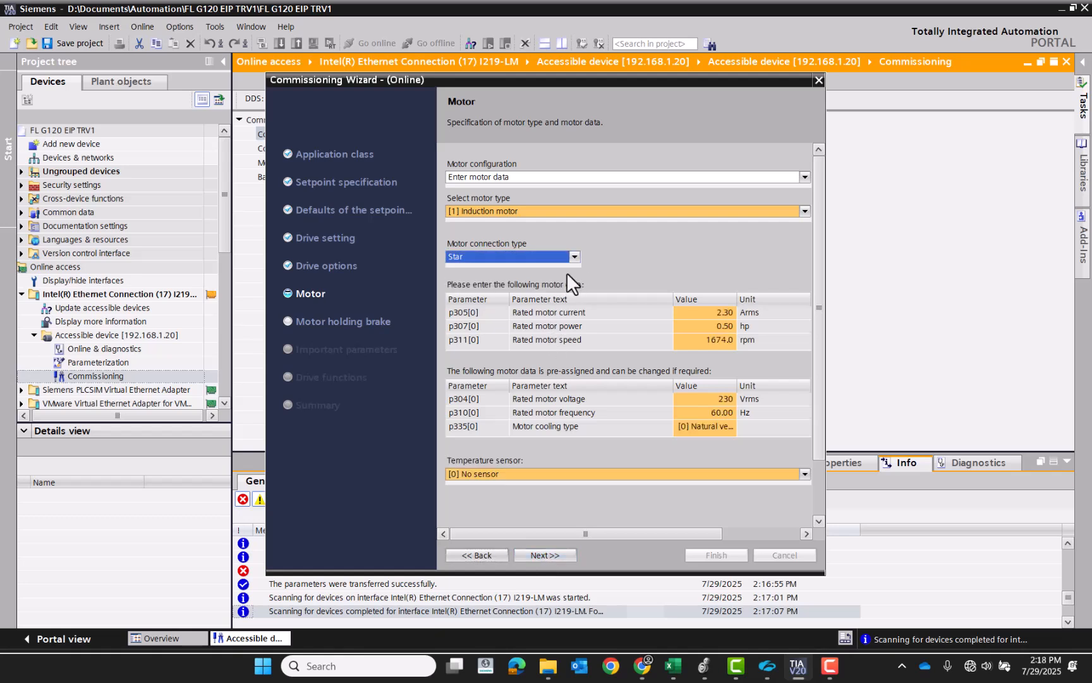
click(570, 257)
click(572, 275)
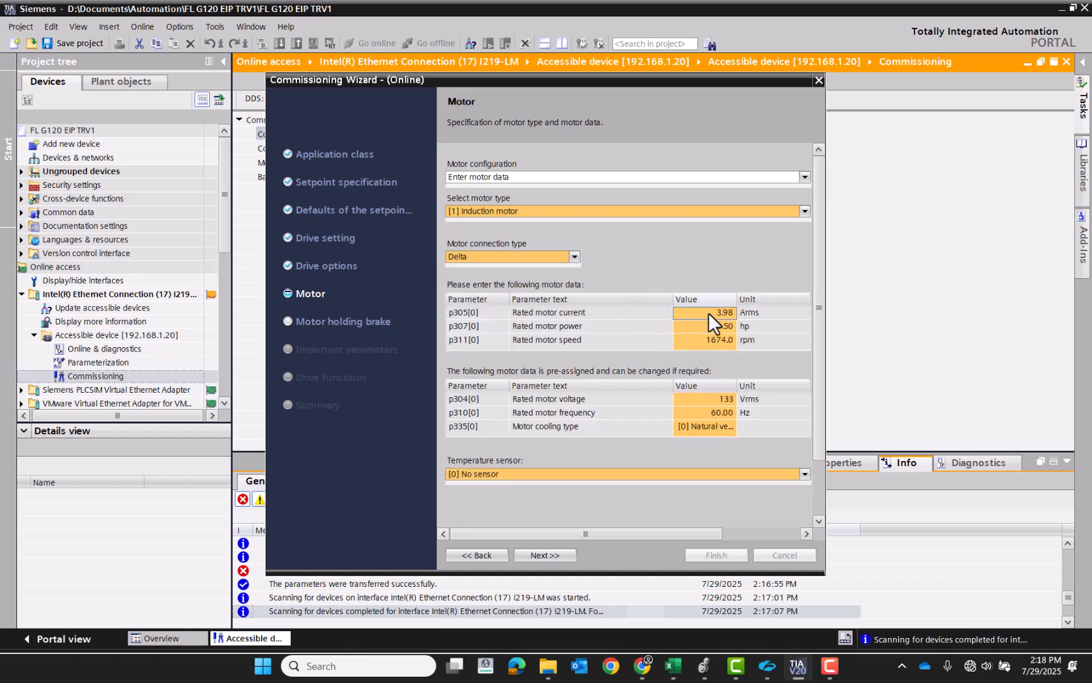
Step: Enter the rated motor data as 1.00 Arms, 0.24 hp, 1350 rpm, 230 Vrms and 50 Hz, and accept the motor page
click(708, 313)
text(1)
key(Return)
text(.24)
key(Return)
key(Return)
click(708, 400)
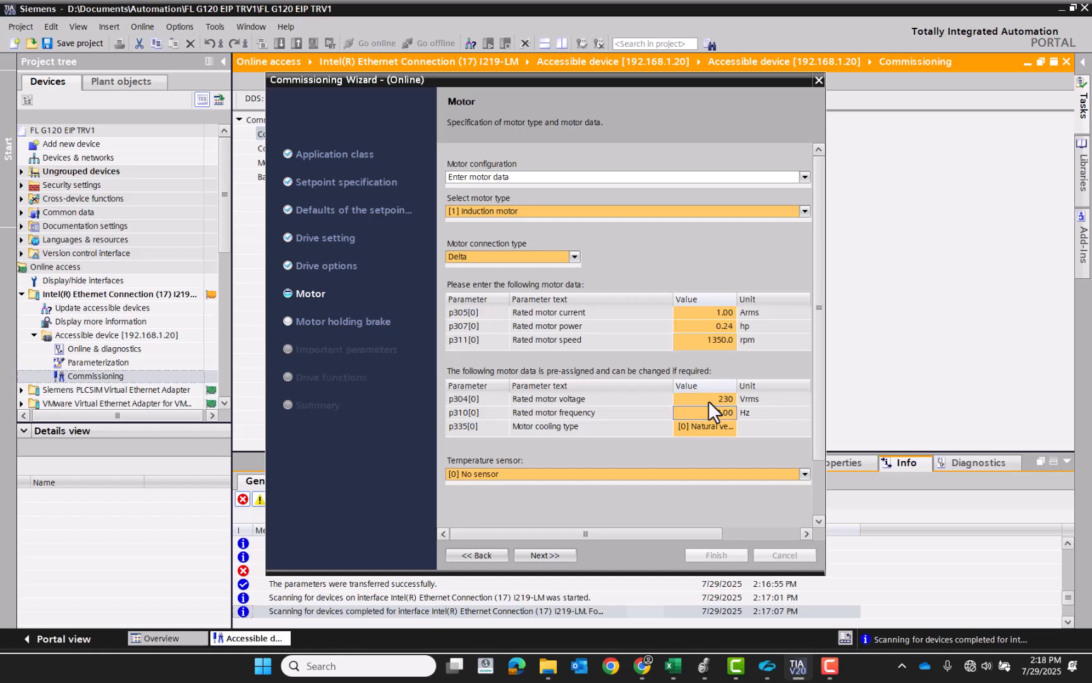
key(Return)
click(538, 555)
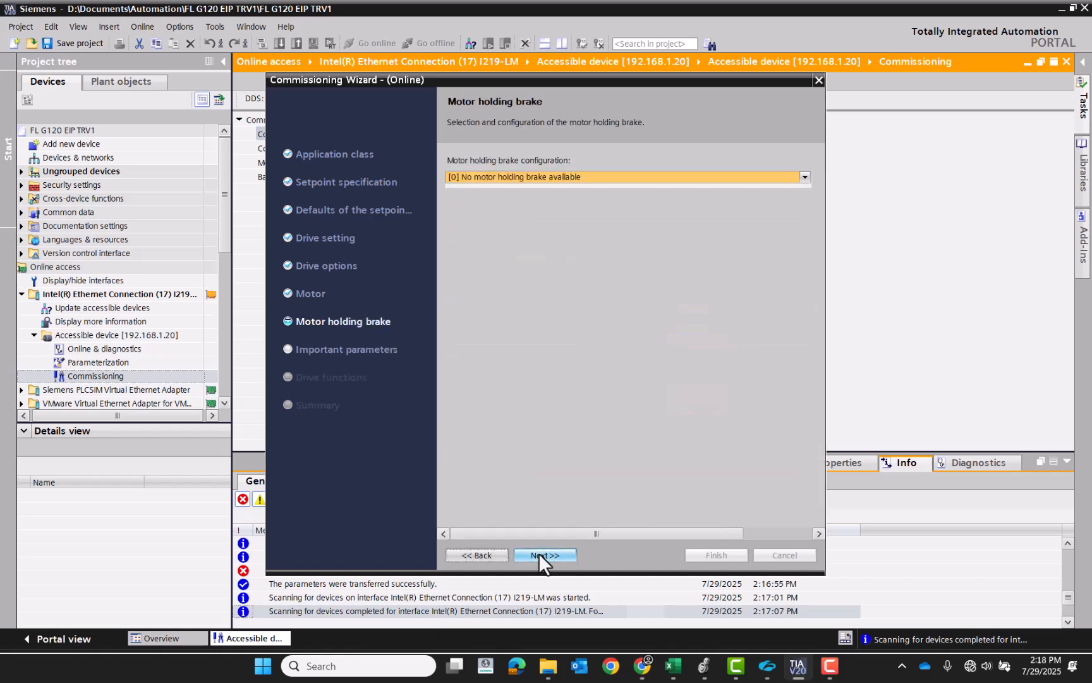
Step: Accept no motor holding brake, and set the reference speed to 1350 rpm and the maximum speed to 2700 rpm
click(538, 554)
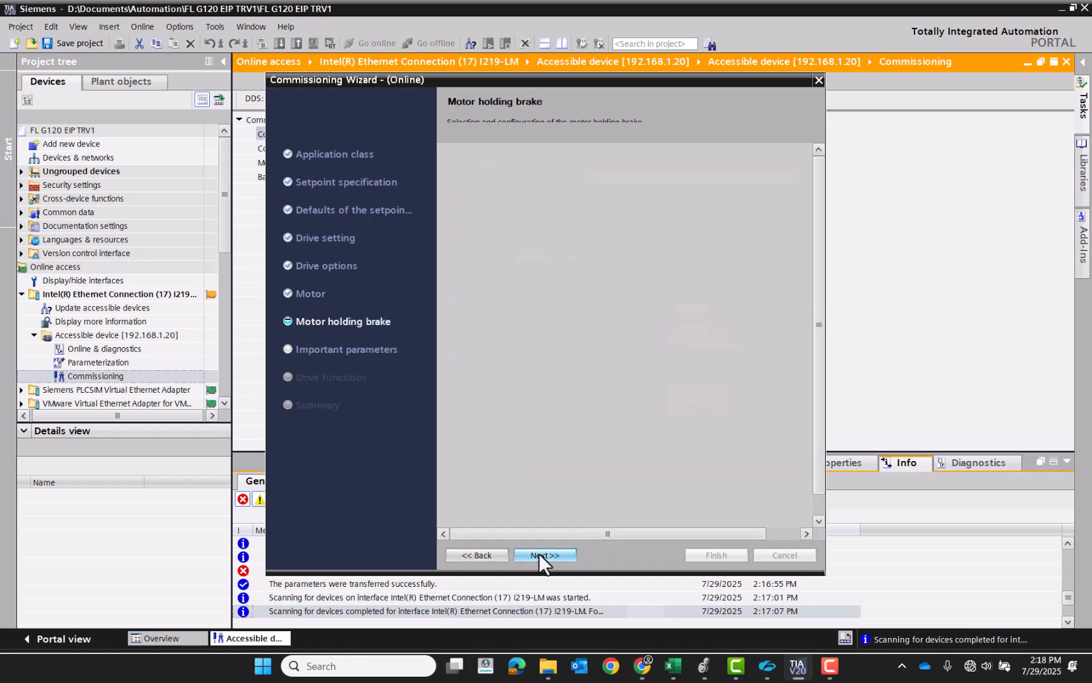
click(658, 183)
text(1350)
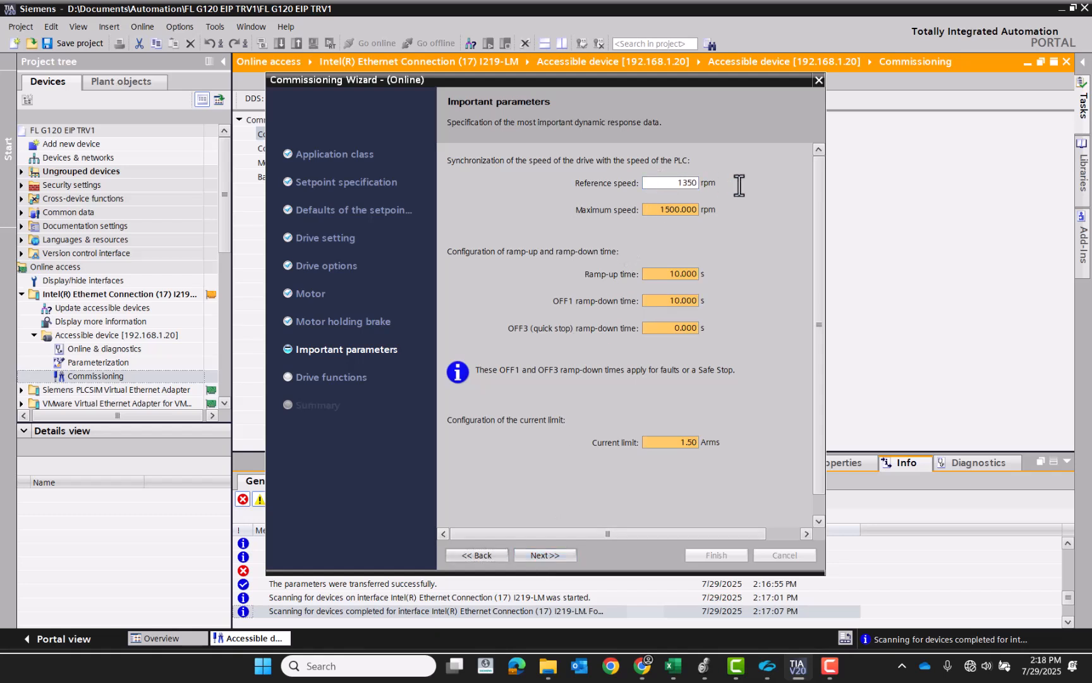
key(Tab)
text(2700)
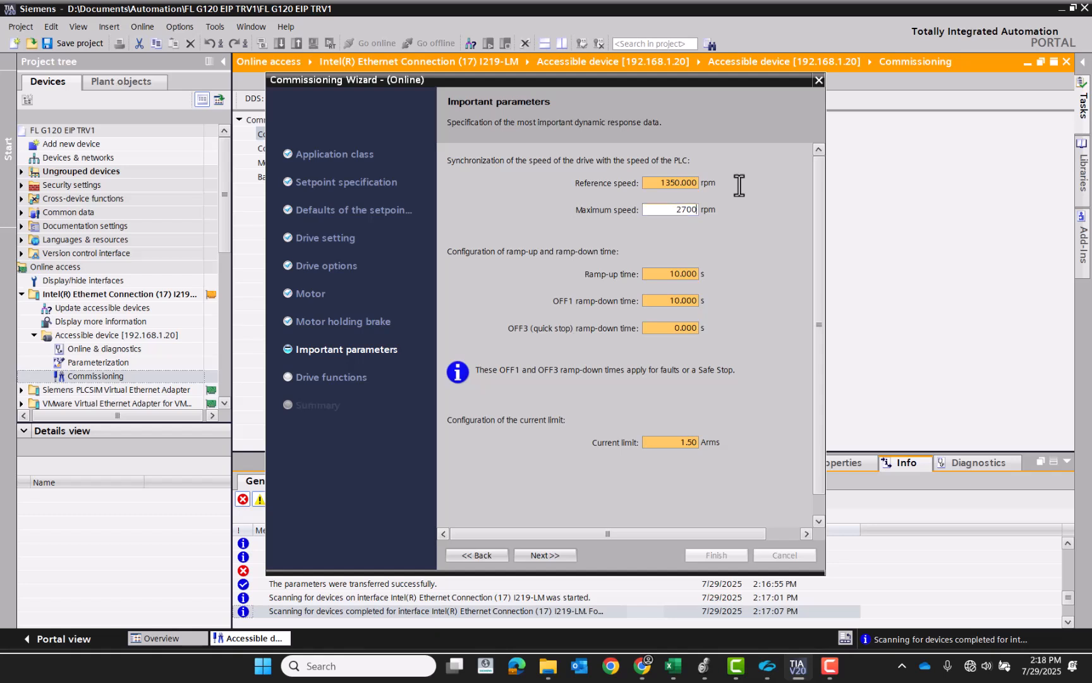
key(Tab)
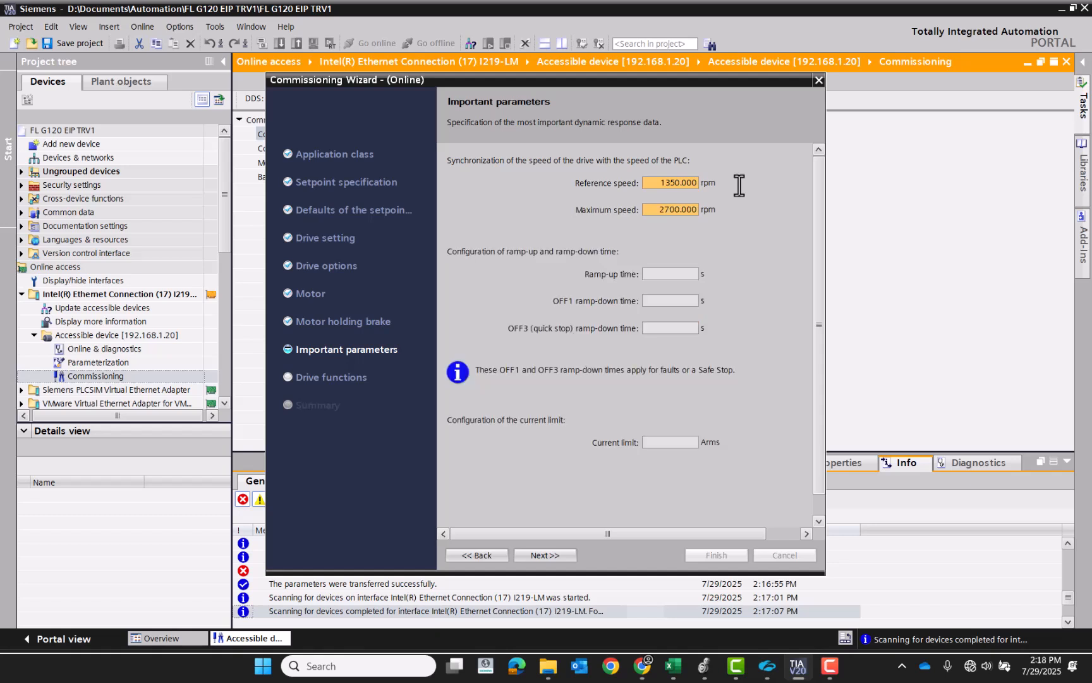
Step: Set the ramp-up time to 1 s, the OFF1 ramp-down time to 1 s and the OFF3 ramp-down time to 0.1 s
double_click(687, 273)
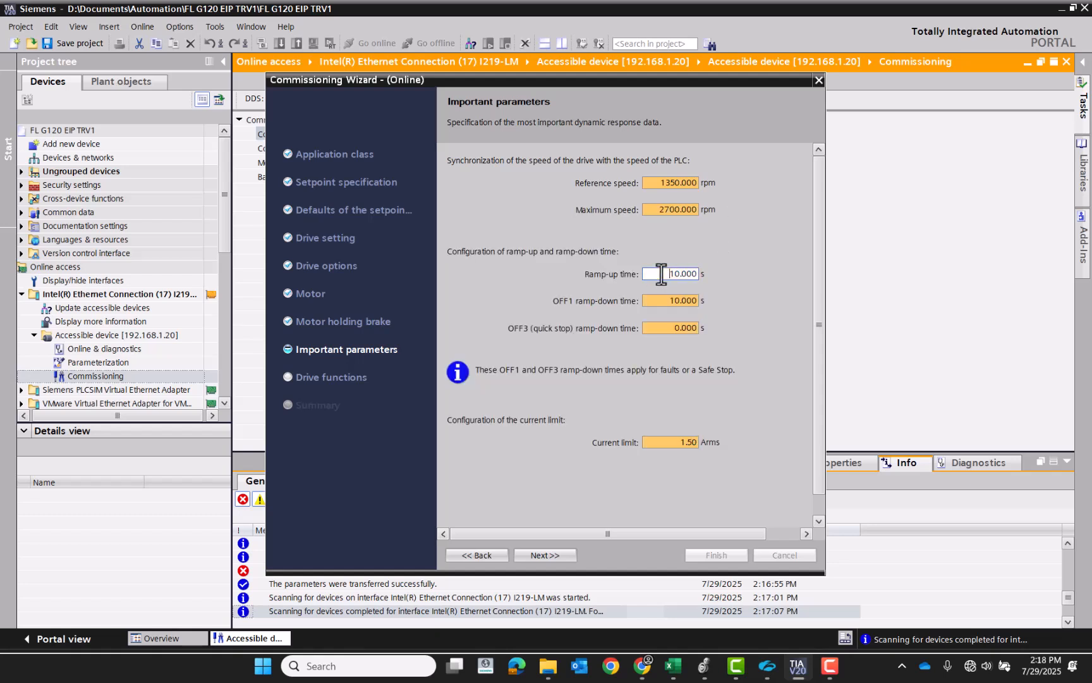
text(1)
key(Tab)
text(1)
key(Tab)
text(0.1)
key(Return)
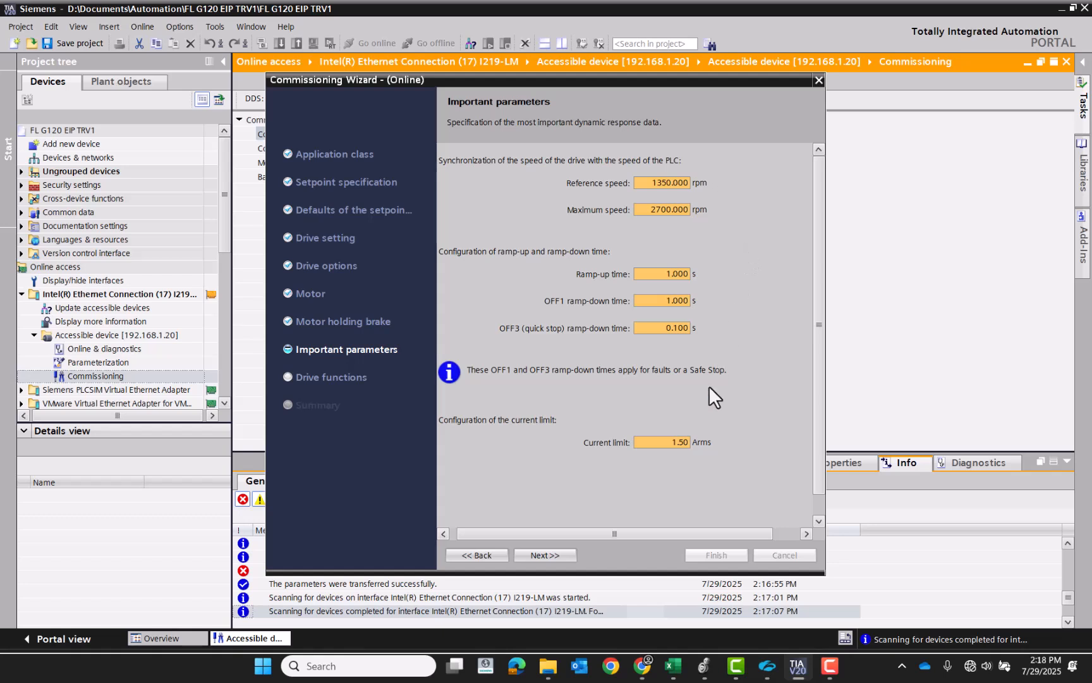
Step: Accept constant load and motor identification at standstill, and finish the wizard with RAM data saved to EEPROM
click(545, 556)
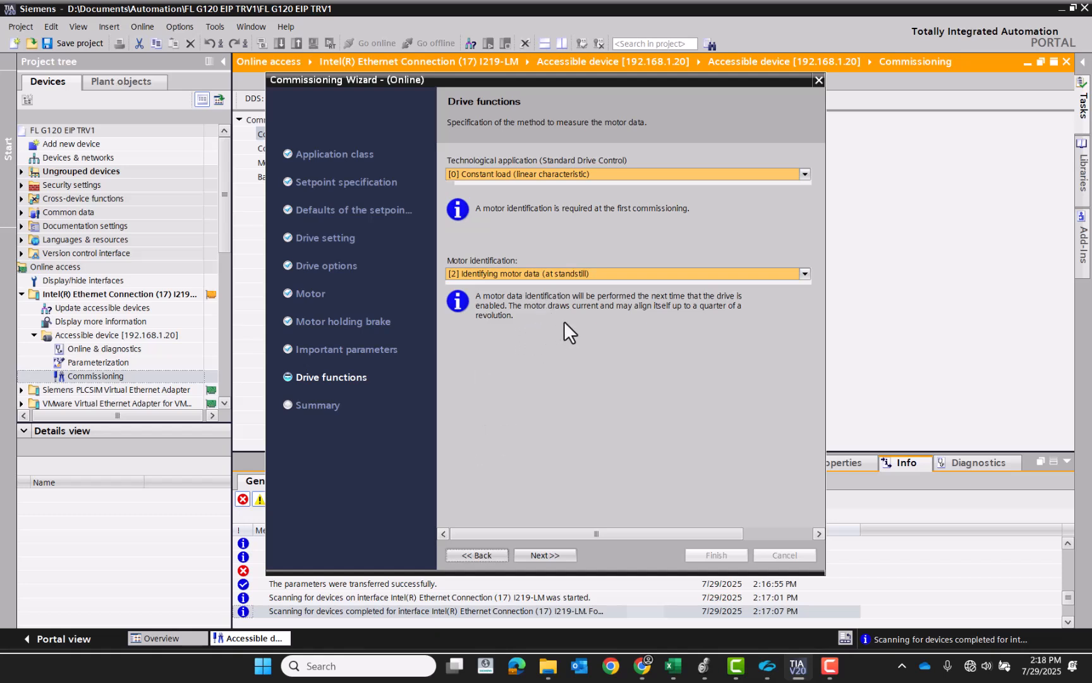
click(551, 554)
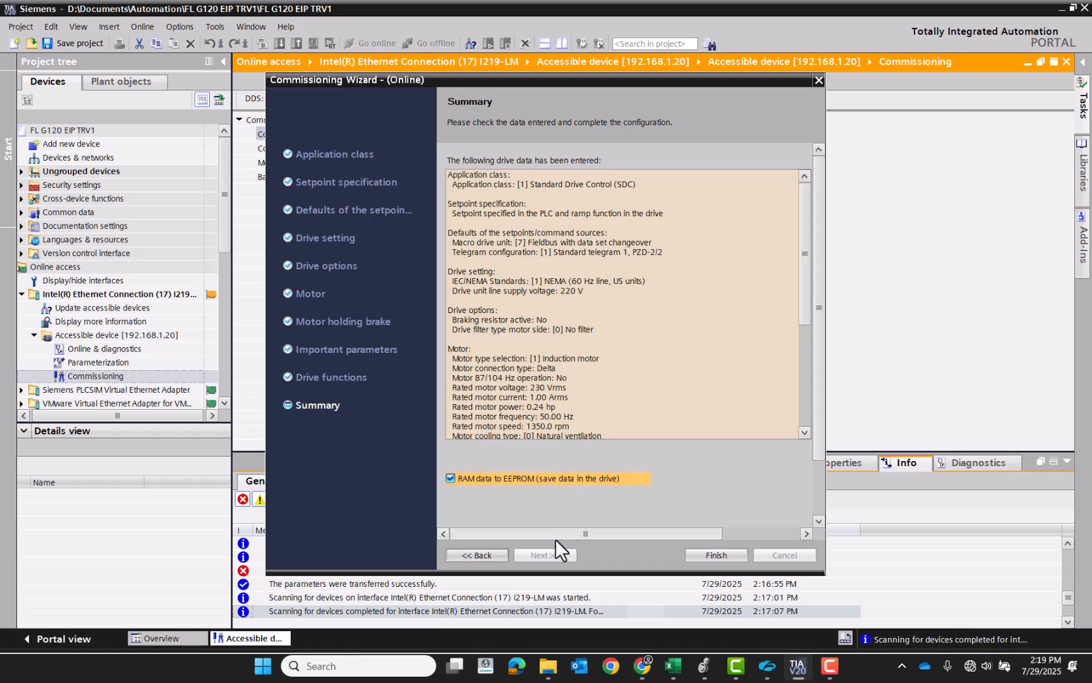
click(709, 557)
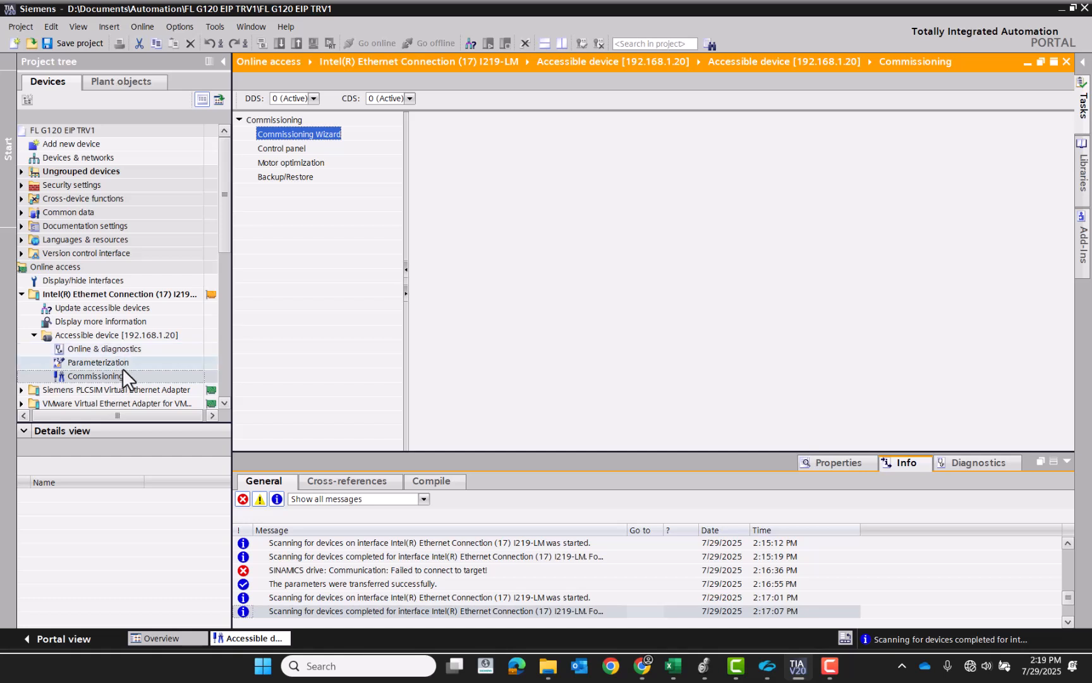
Step: In the drive's online communication configuration parameters, set the field bus interface protocol selection p2030 to [10] EtherNet/IP
double_click(85, 361)
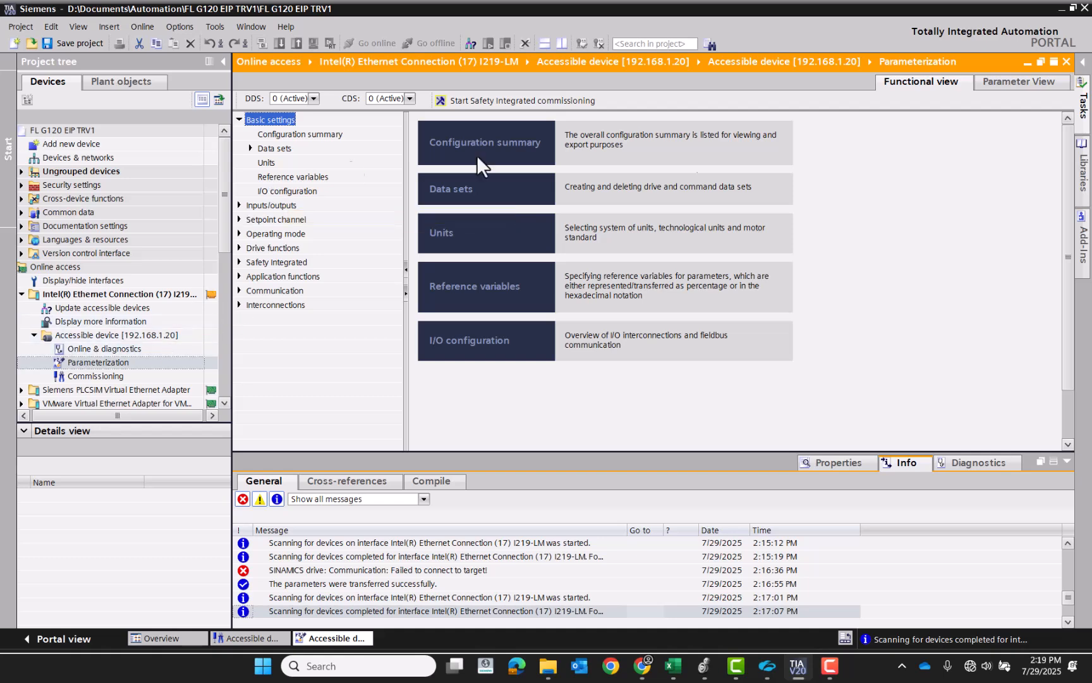
click(1016, 82)
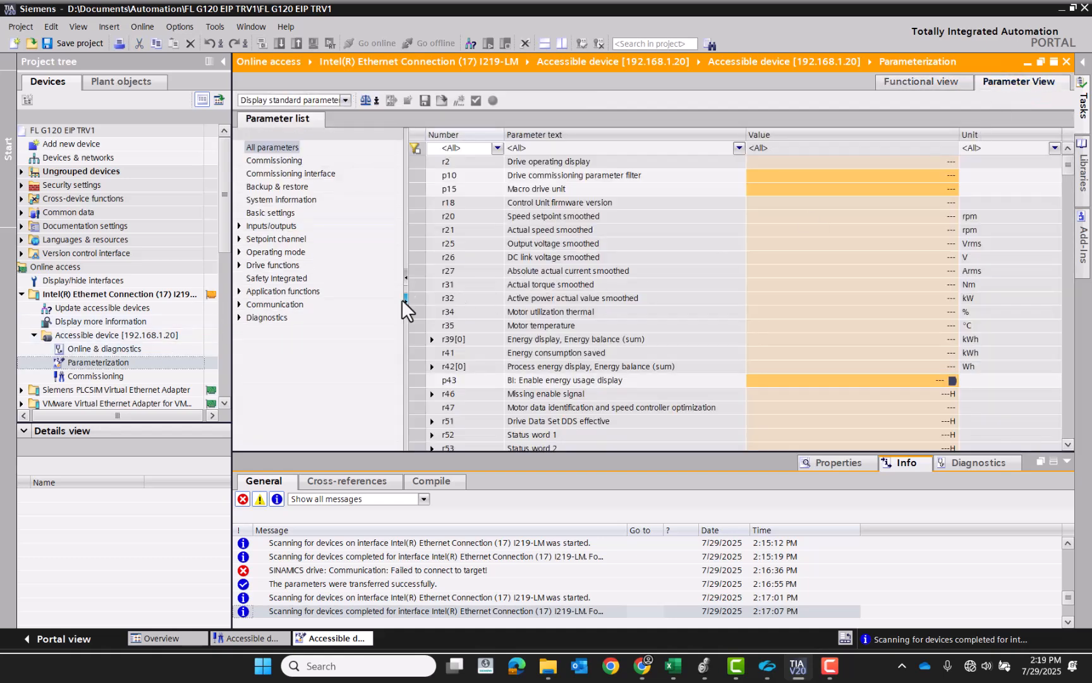
click(240, 305)
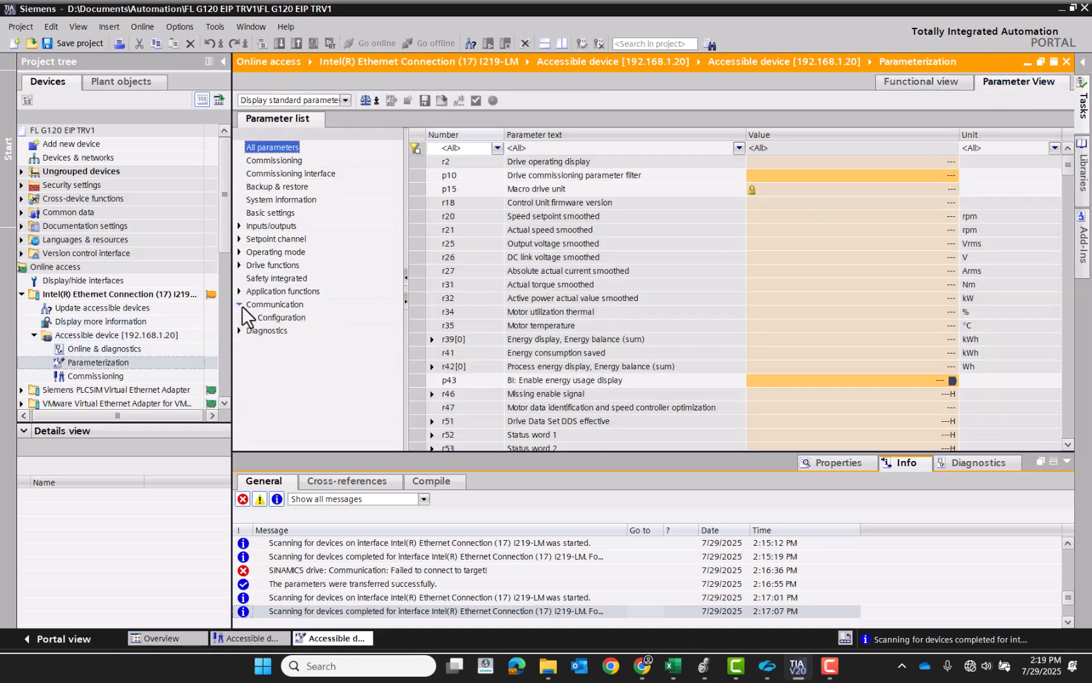
click(291, 320)
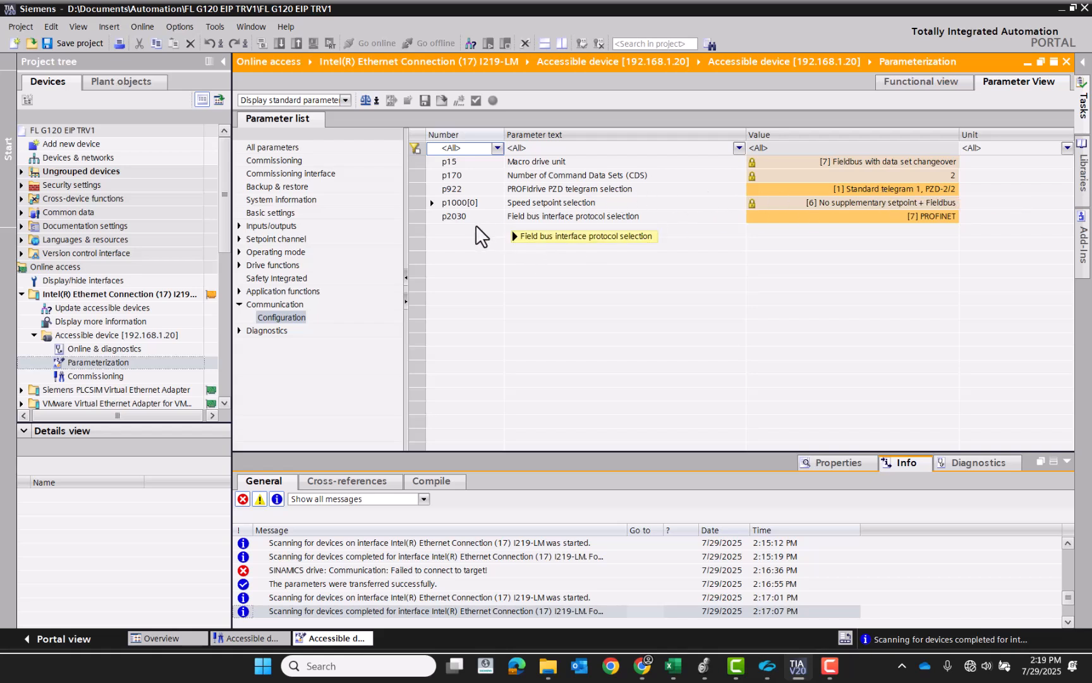
click(957, 221)
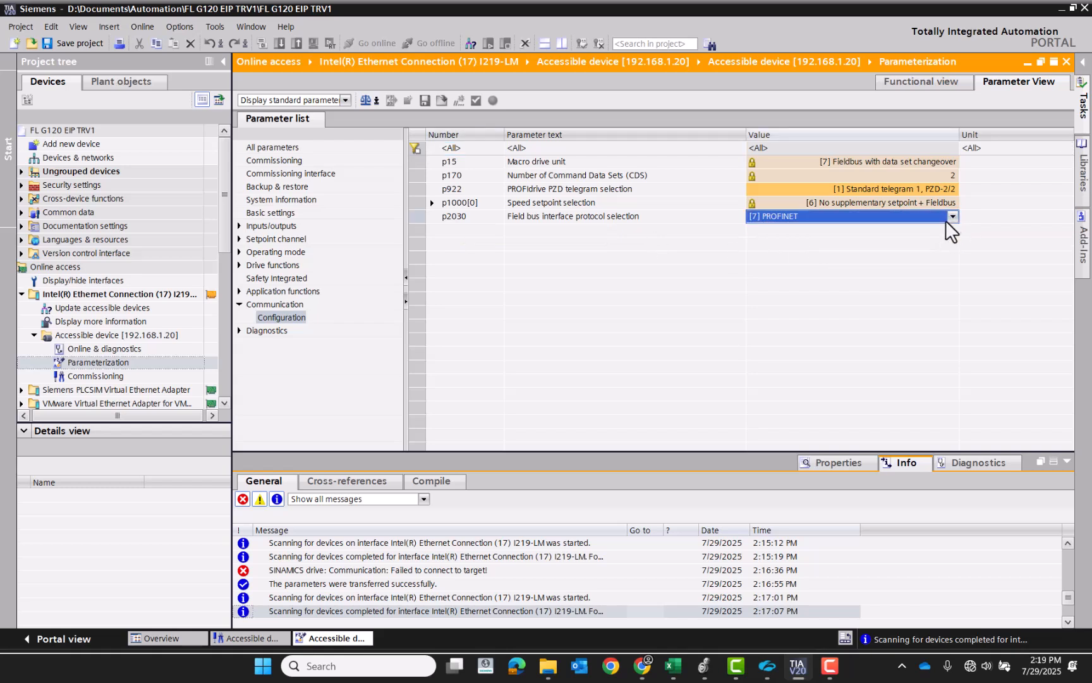
click(953, 217)
click(759, 248)
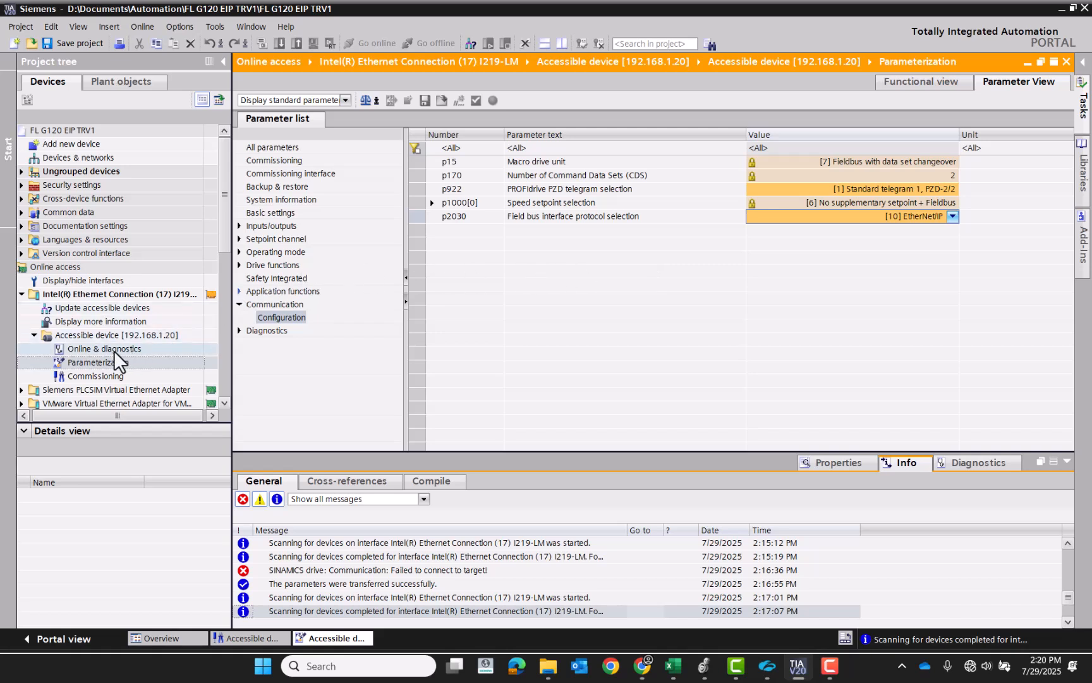
Step: Save the drive's RAM data to EEPROM through its online backup and restore function
double_click(98, 352)
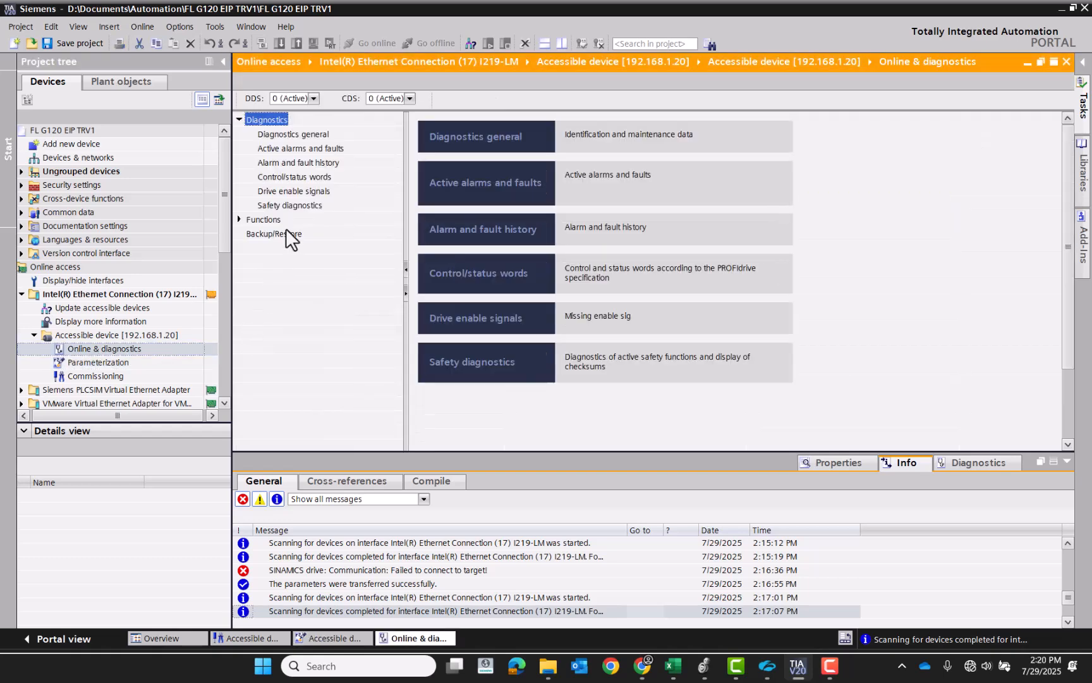
click(286, 234)
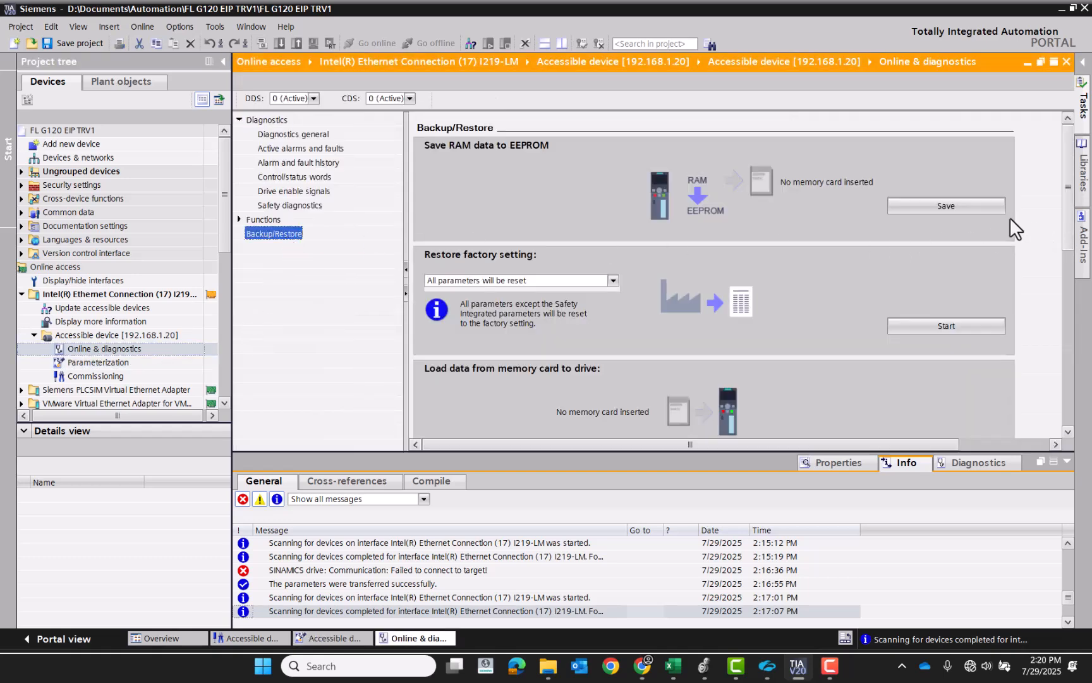
click(942, 205)
Step: Open motor optimization in the drive's commissioning, acknowledge the stationary measurement notes, and activate master control
double_click(114, 380)
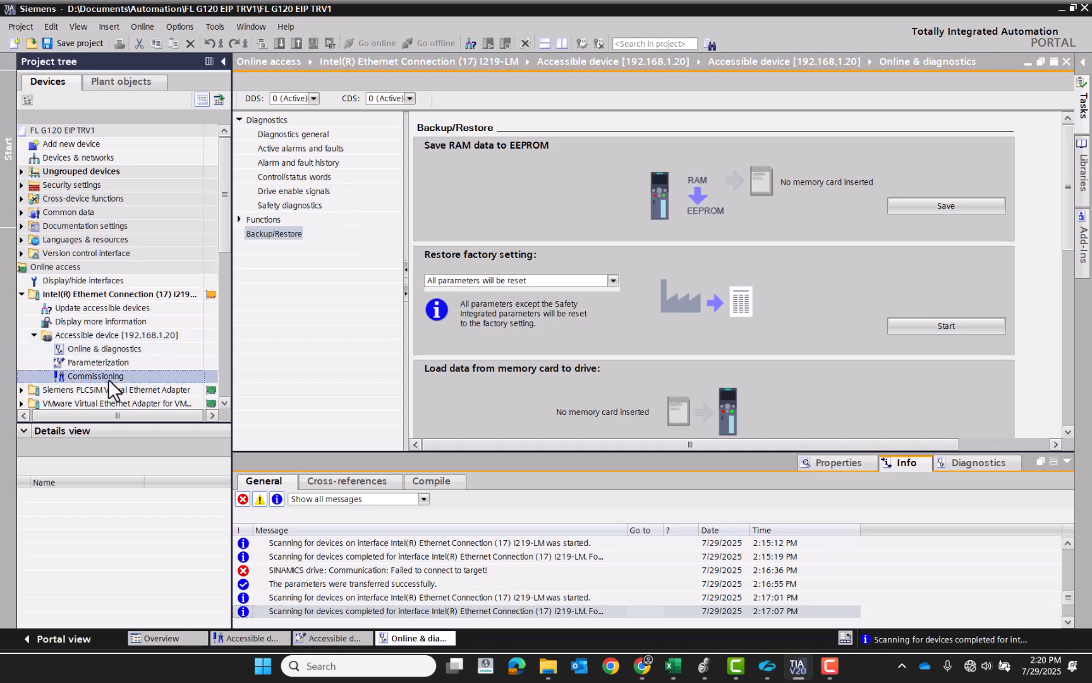
click(288, 160)
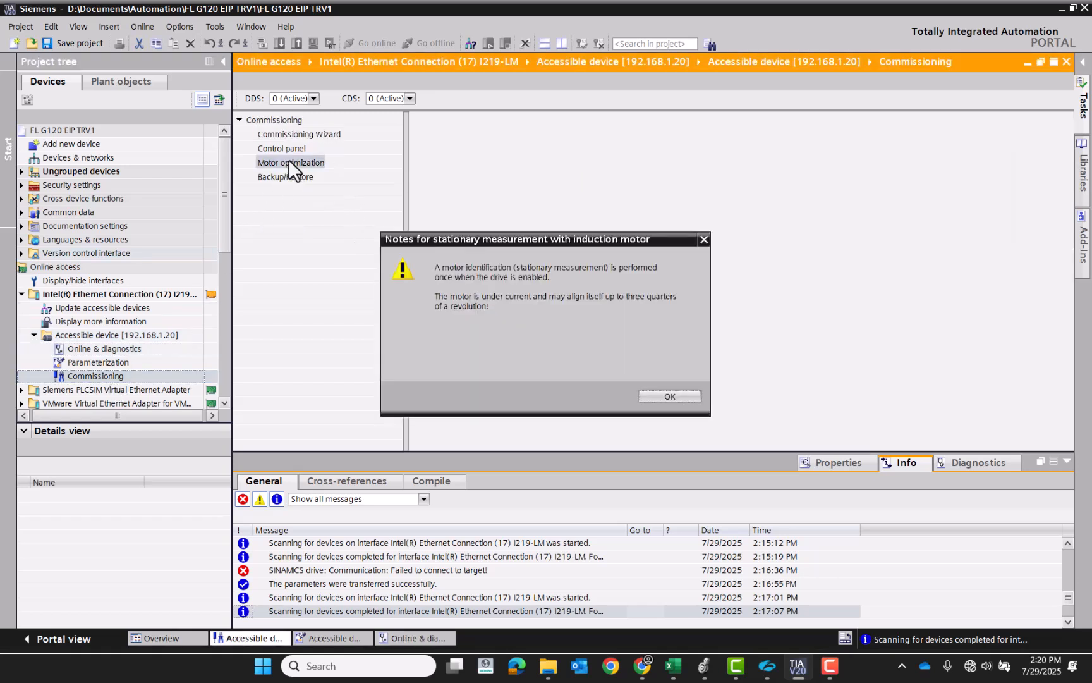
click(670, 396)
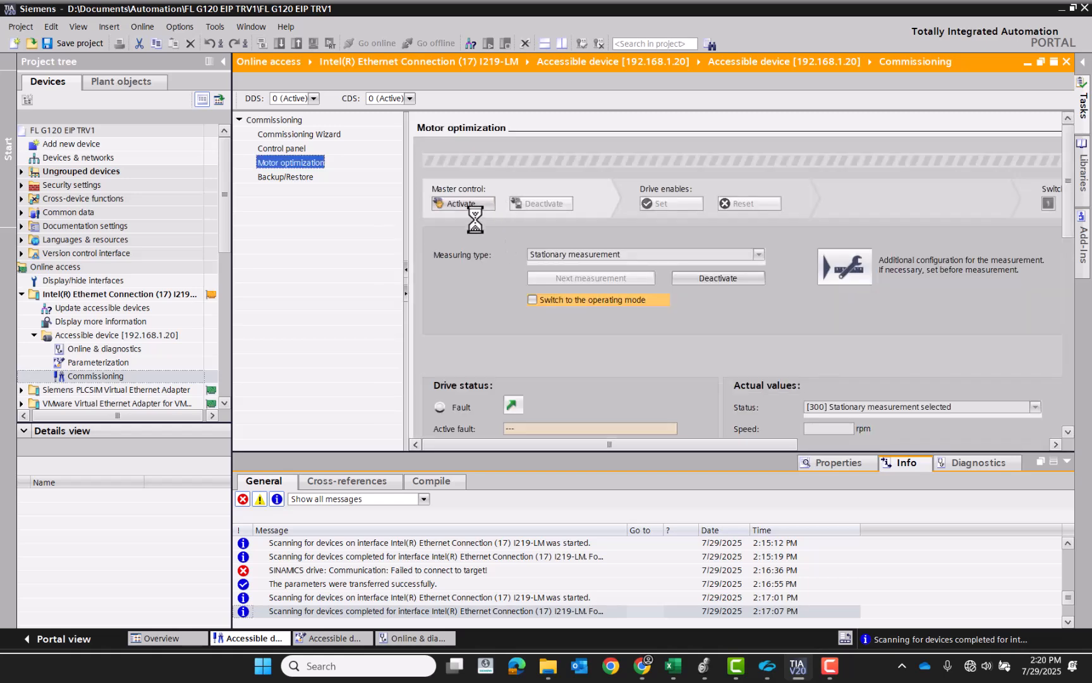
click(464, 205)
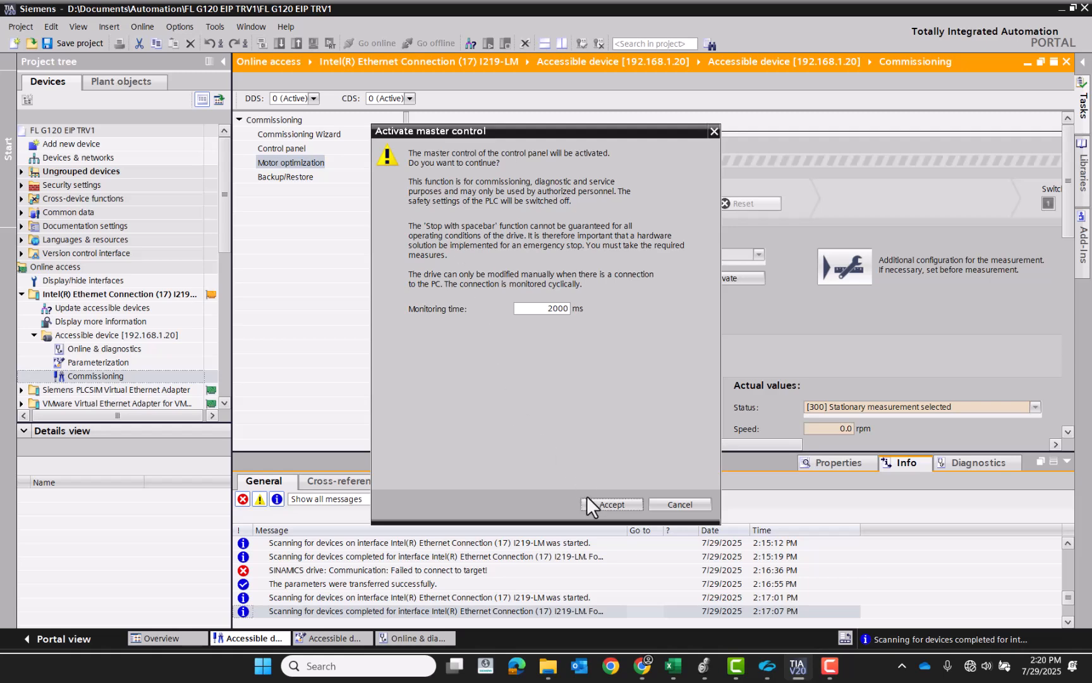
click(598, 503)
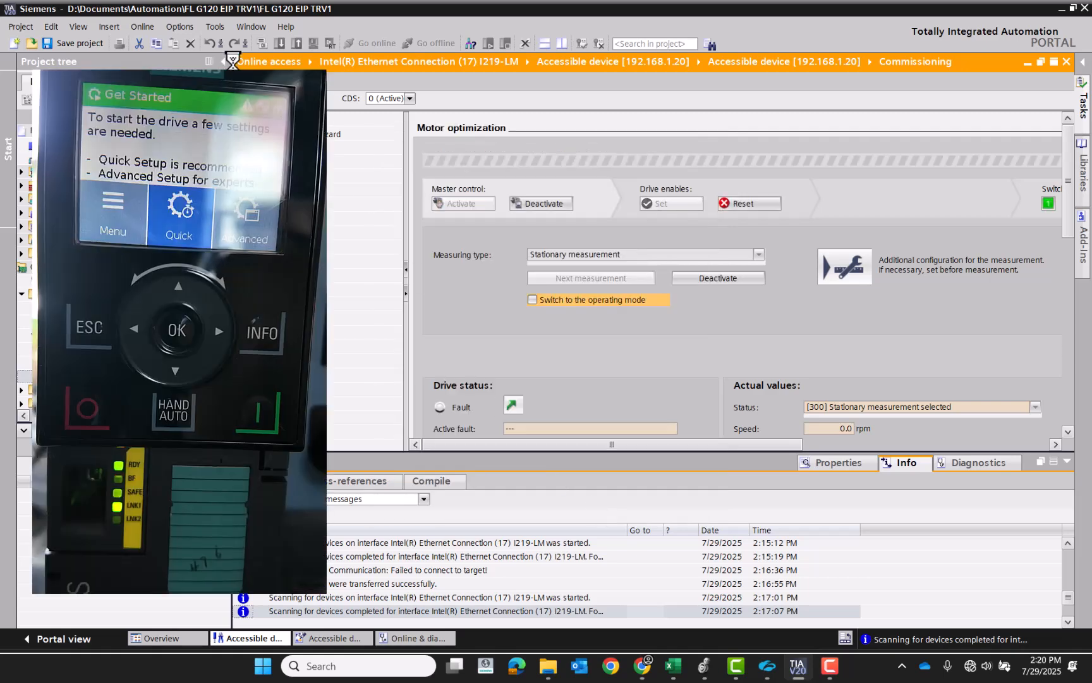
Step: Enlarge the working area and switch the drive on to run the stationary motor measurement
click(223, 62)
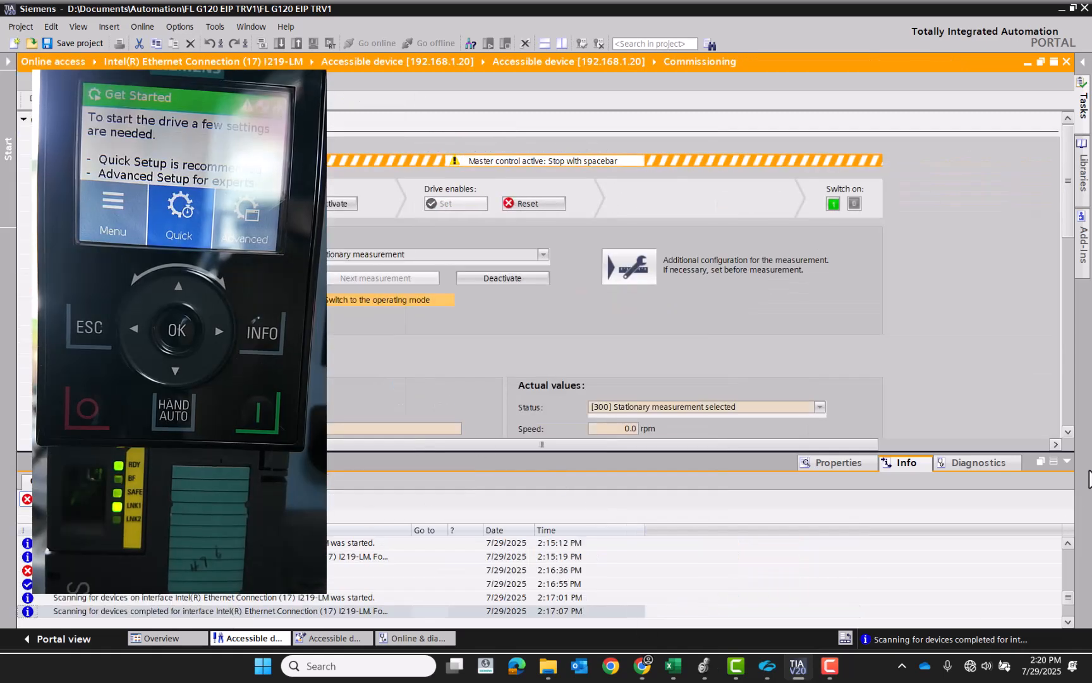
click(1066, 462)
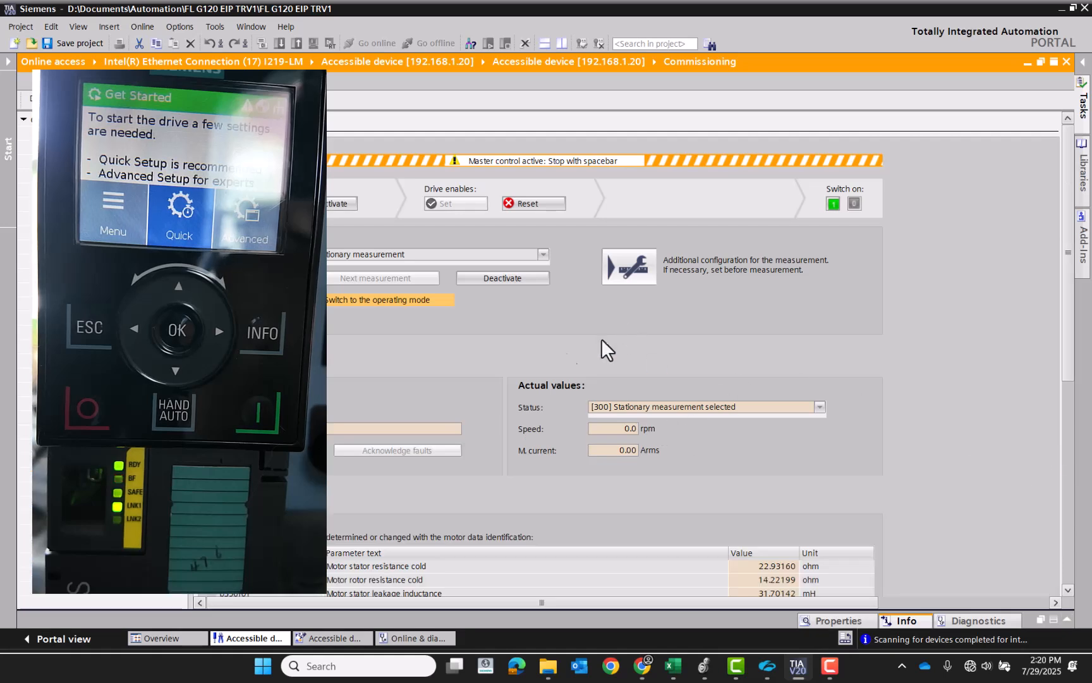
click(832, 203)
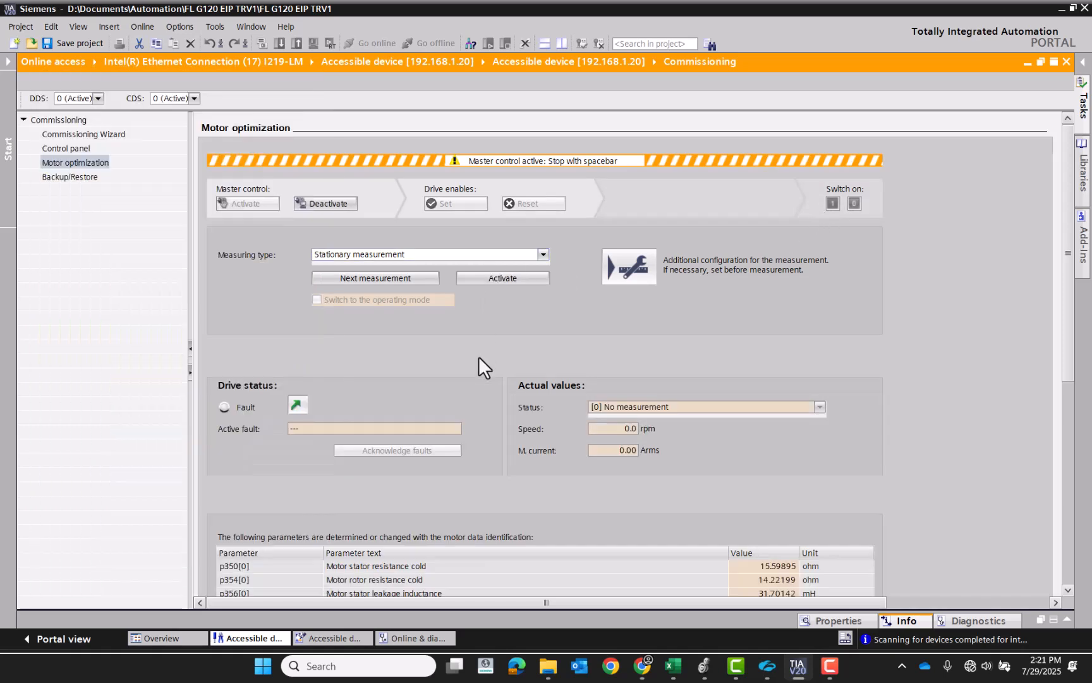
Step: Set the drive enables in the commissioning control panel and jog the motor forward and backward at 250 rpm
click(70, 148)
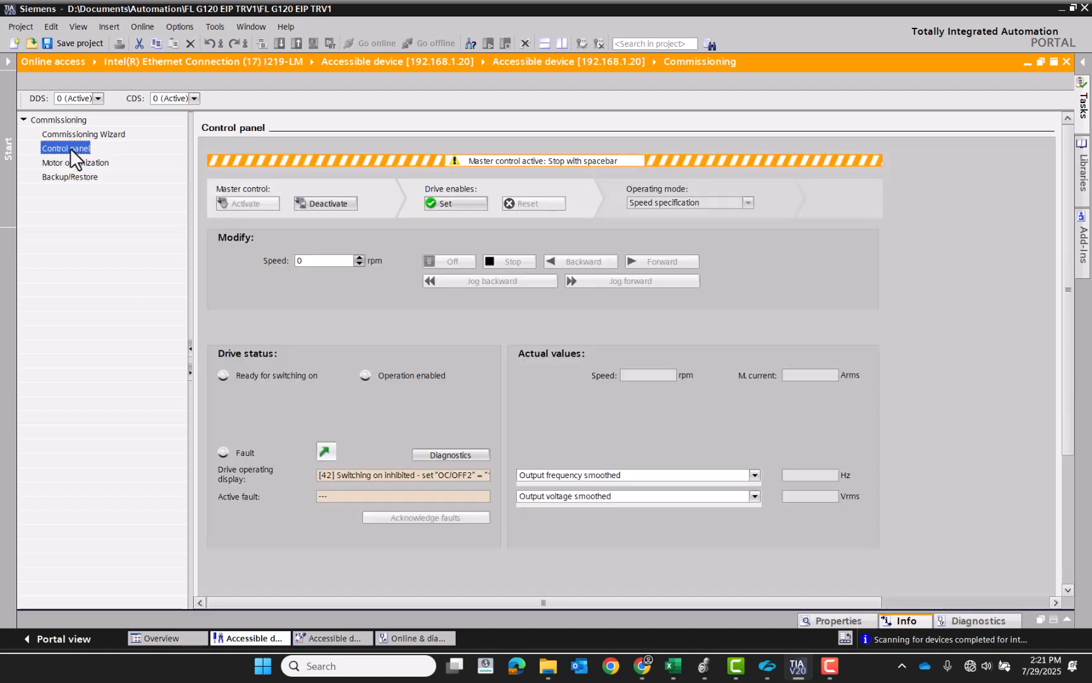
click(463, 204)
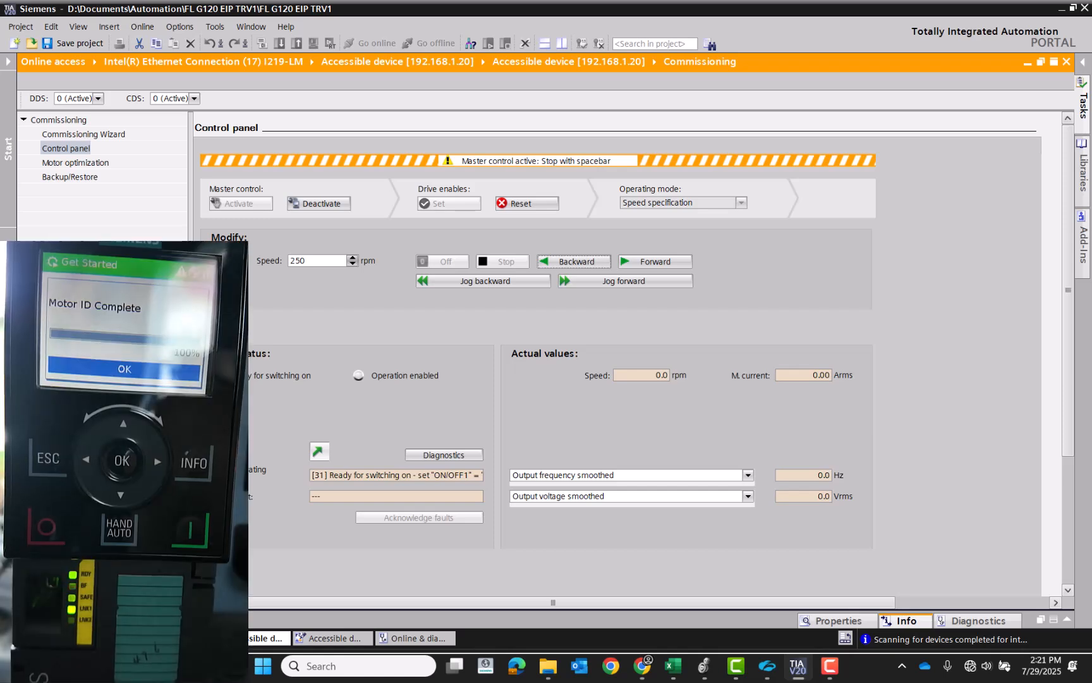
click(606, 284)
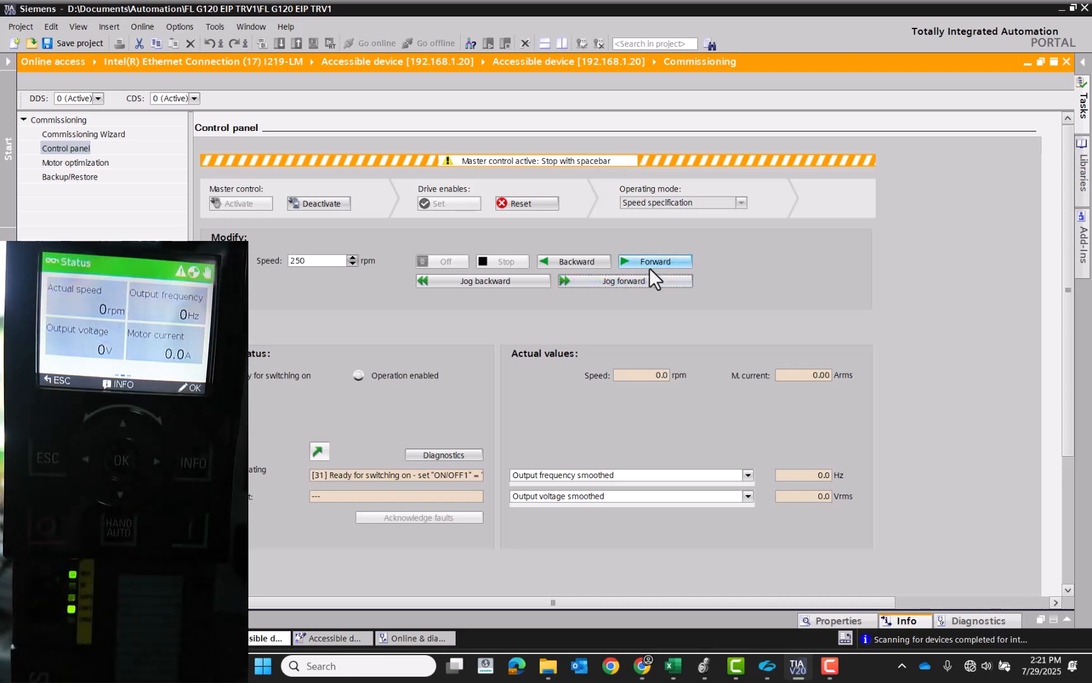
click(635, 282)
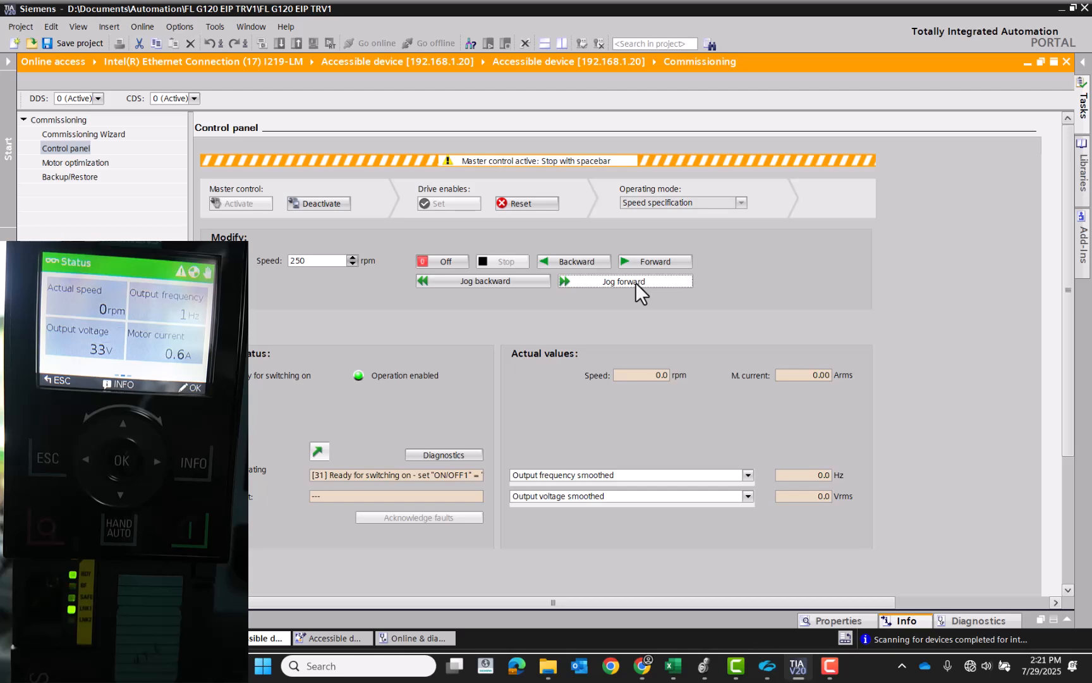
click(512, 286)
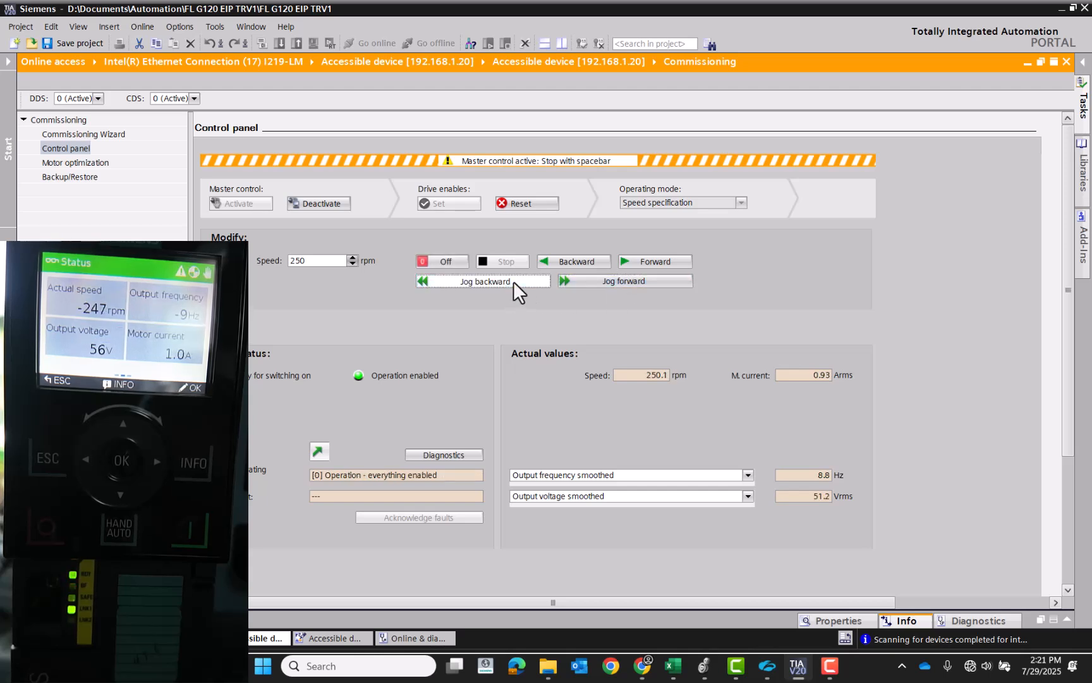
click(512, 282)
Step: Run the motor forward continuously at 250 rpm, stop it, and switch the drive off
click(650, 262)
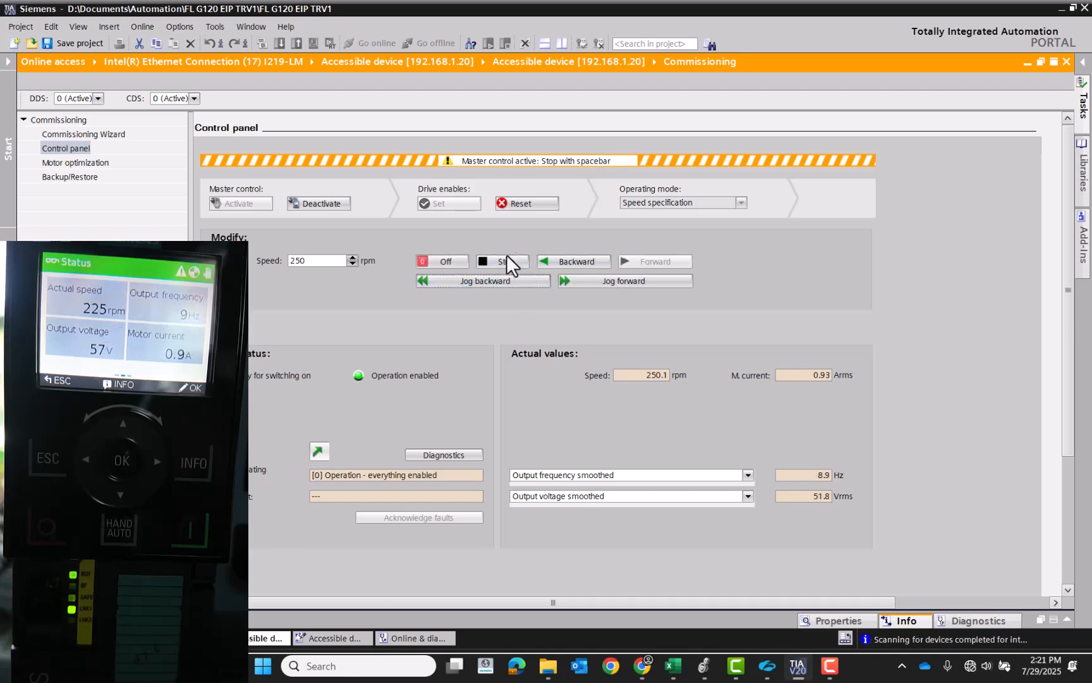
click(493, 261)
click(441, 261)
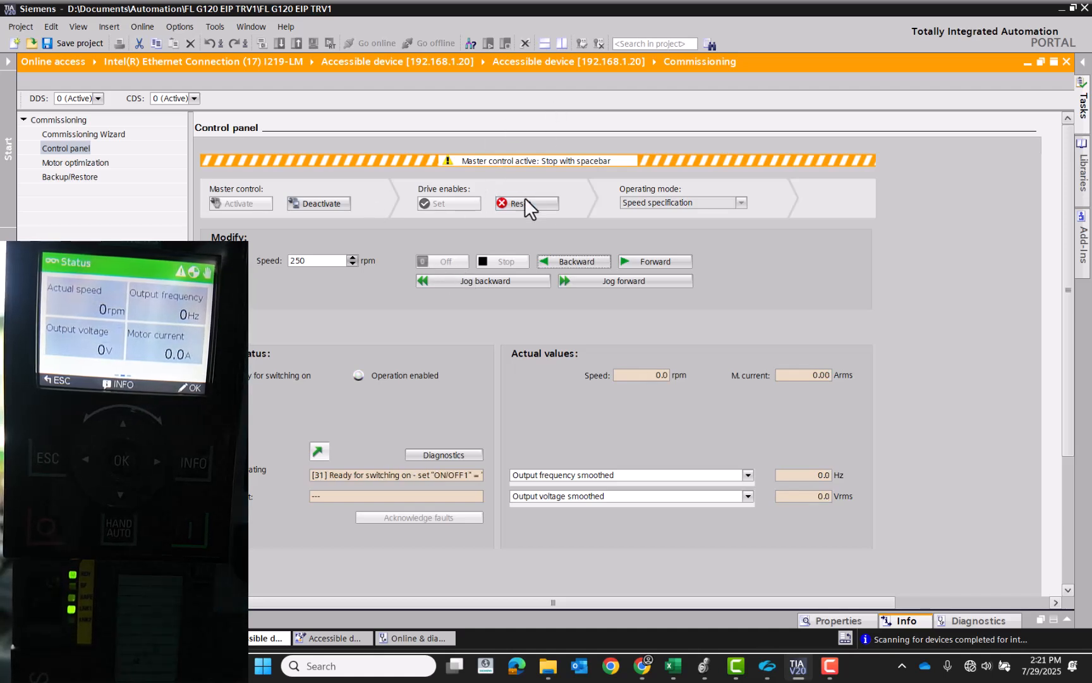
Step: Reset the drive enables and deactivate master control, accepting the confirmation
click(553, 202)
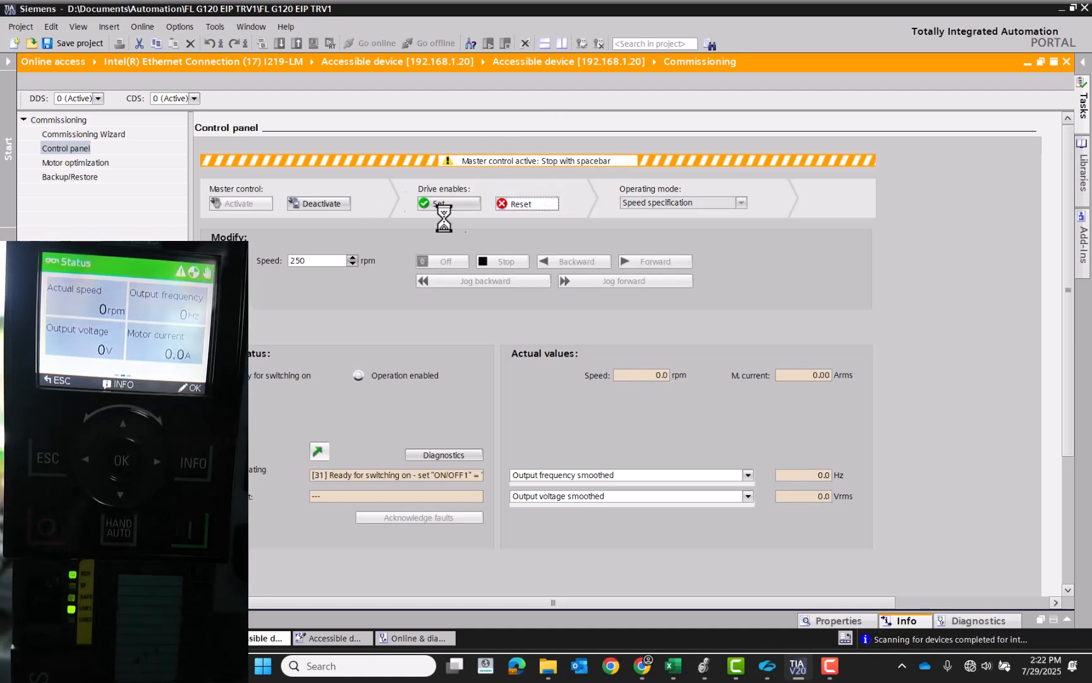
click(332, 203)
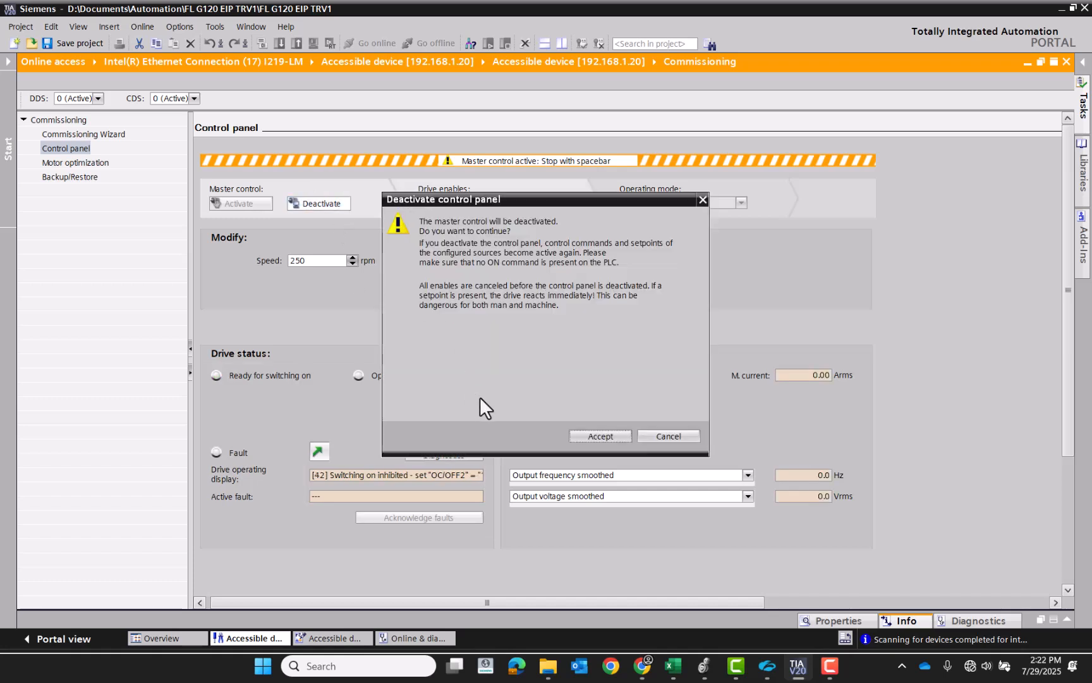
click(603, 436)
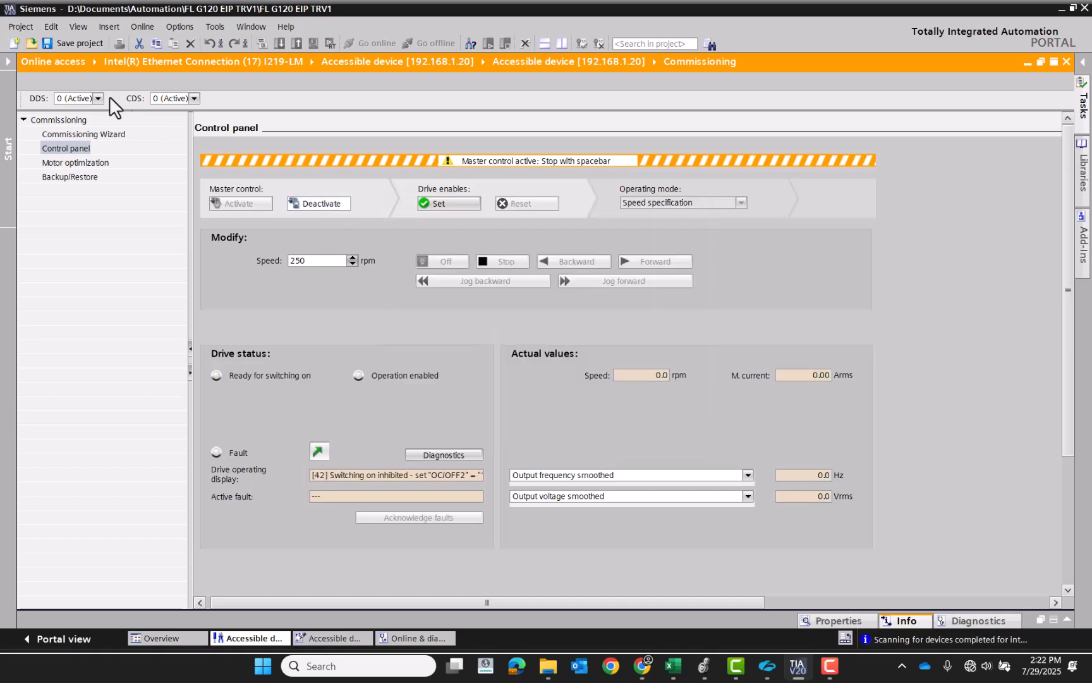
Step: Return to the drive's backup and restore function and save the commissioned RAM data to EEPROM
click(9, 62)
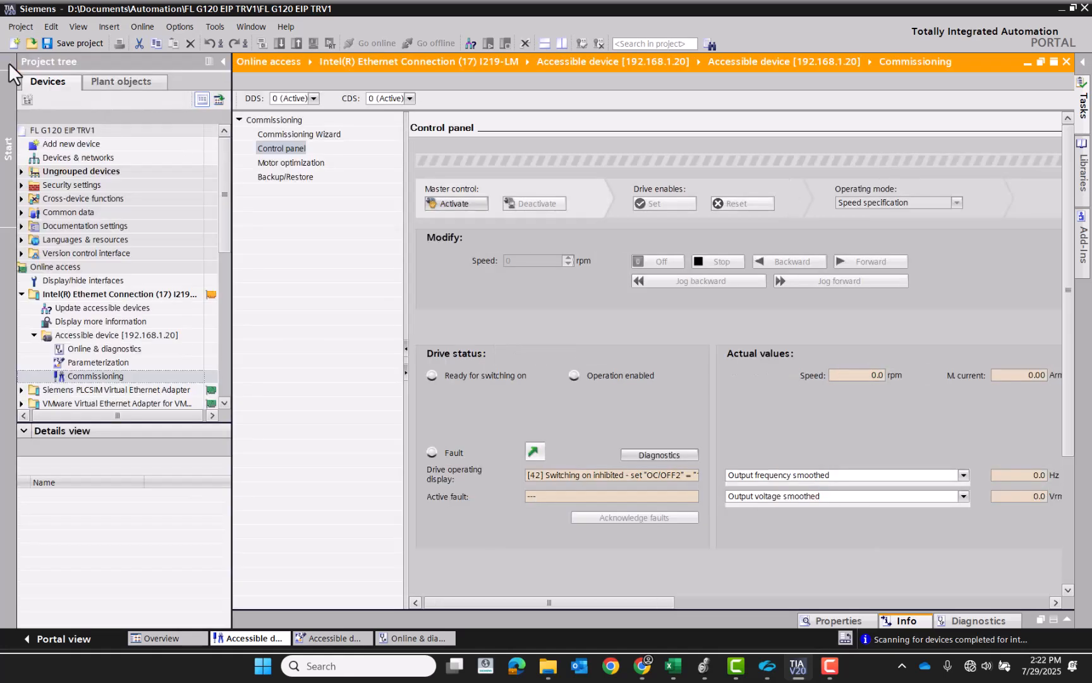
click(127, 352)
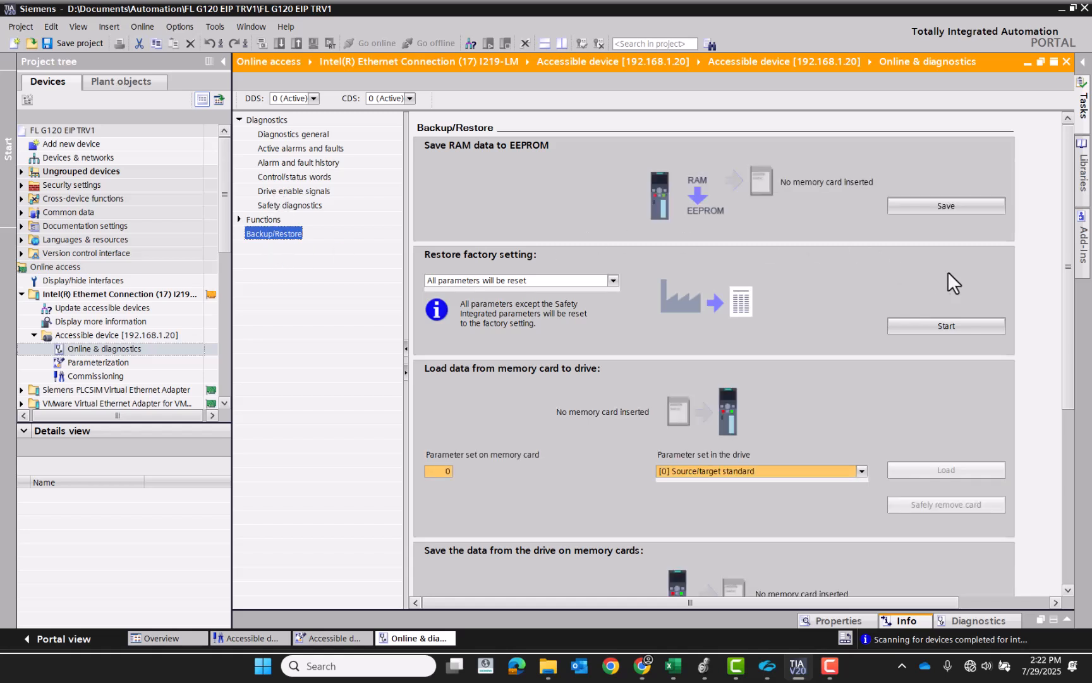
click(974, 206)
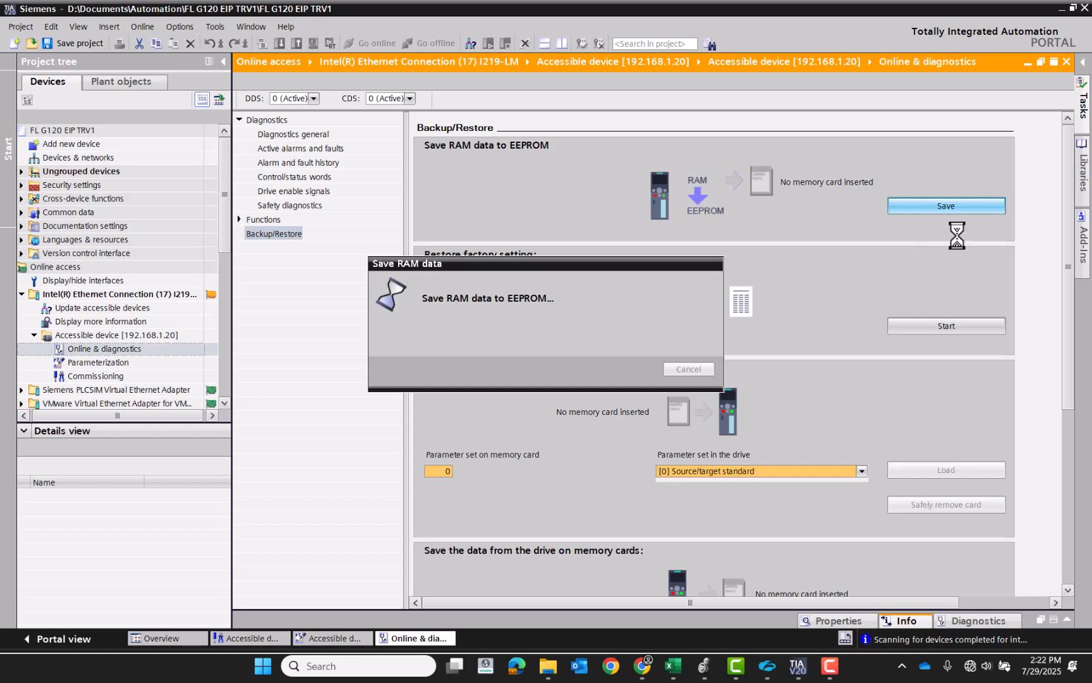
Step: Close the drive's diagnostics, commissioning and parameterization editors
click(1067, 62)
click(1067, 62)
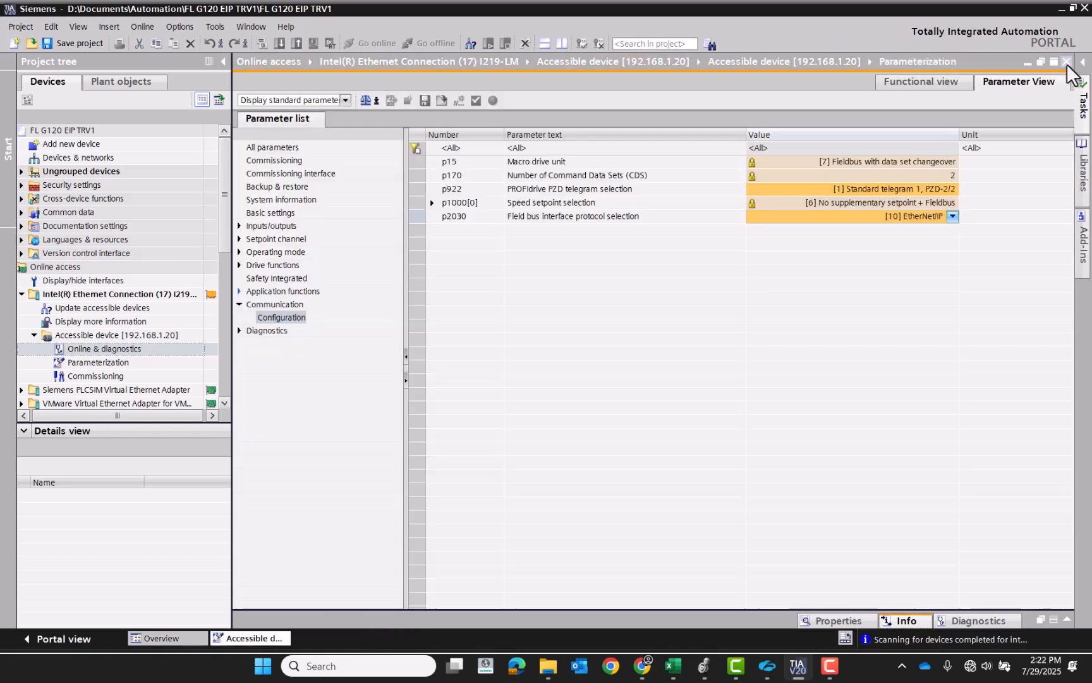
click(1066, 61)
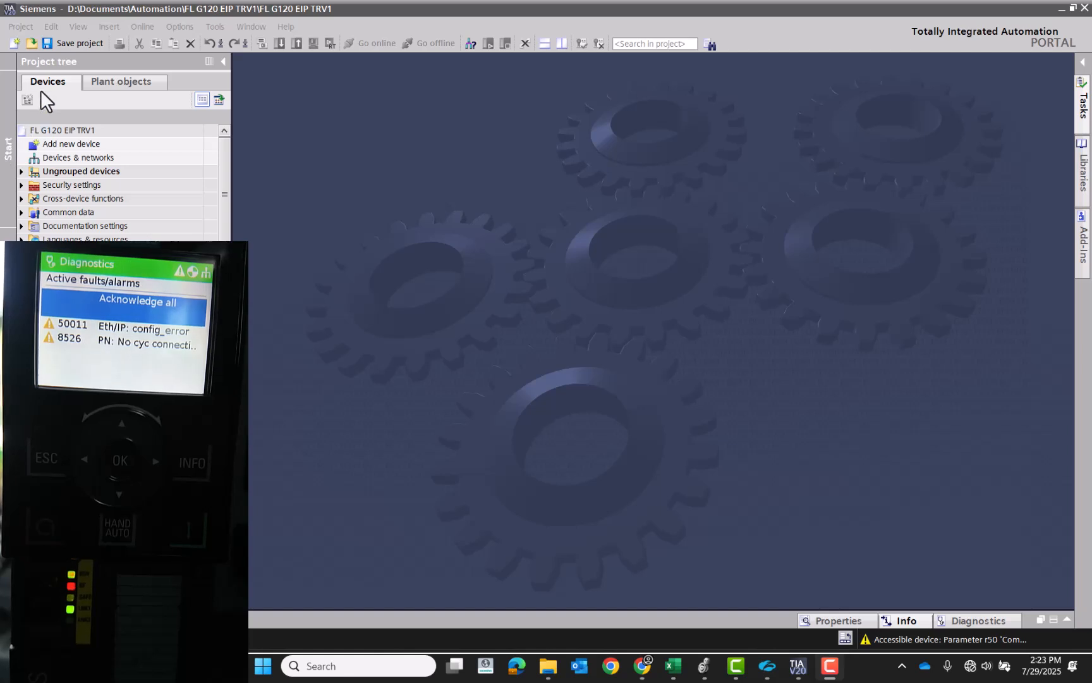
Step: Create a new project named New G120 EIP T1, saving the changes to the current project
click(15, 40)
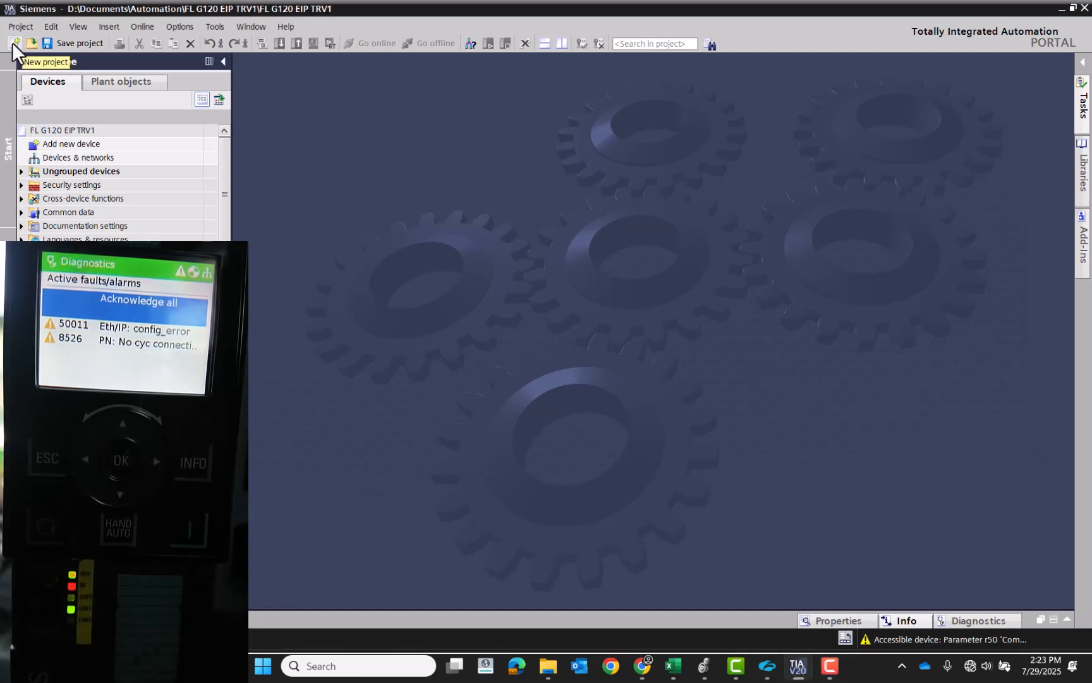
click(12, 43)
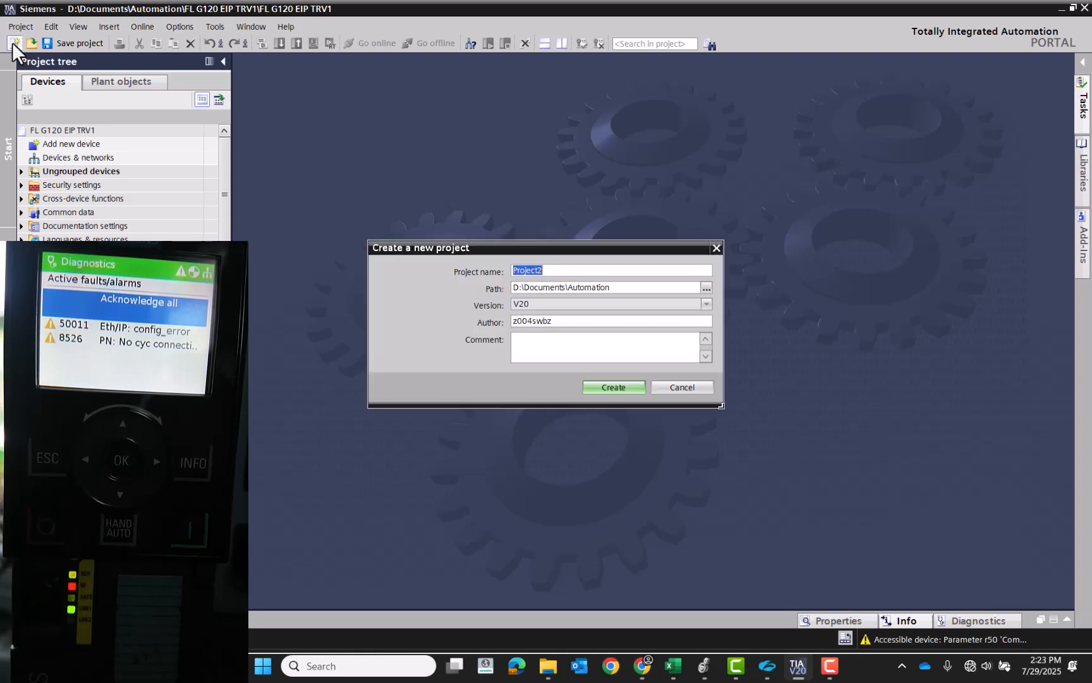
text(G120 EIP T1)
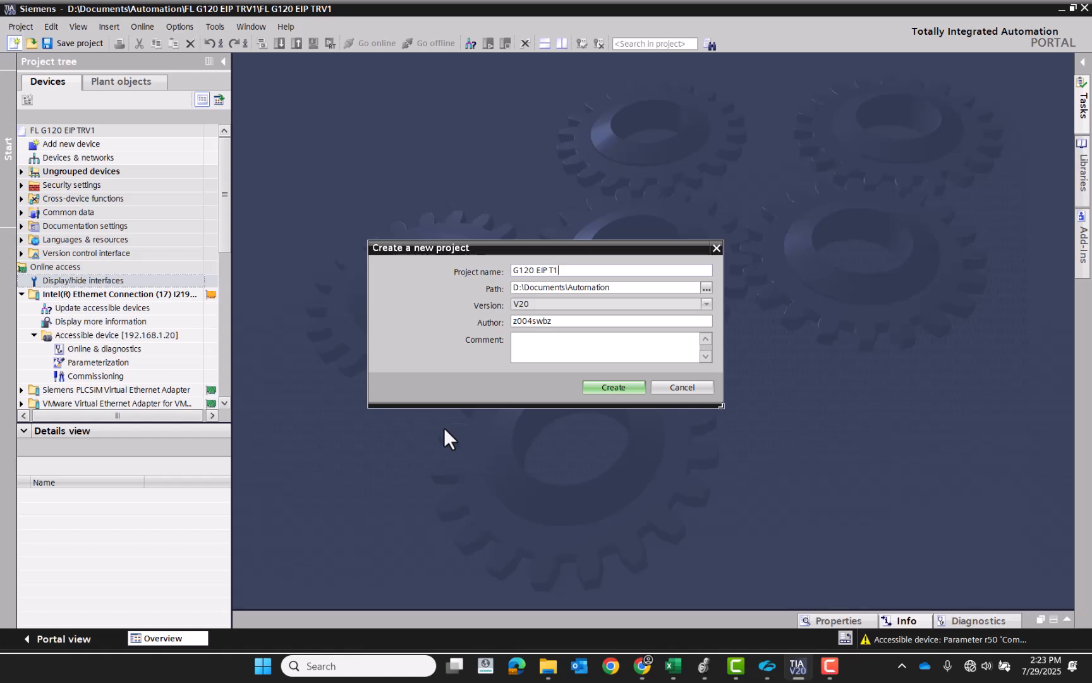
click(635, 387)
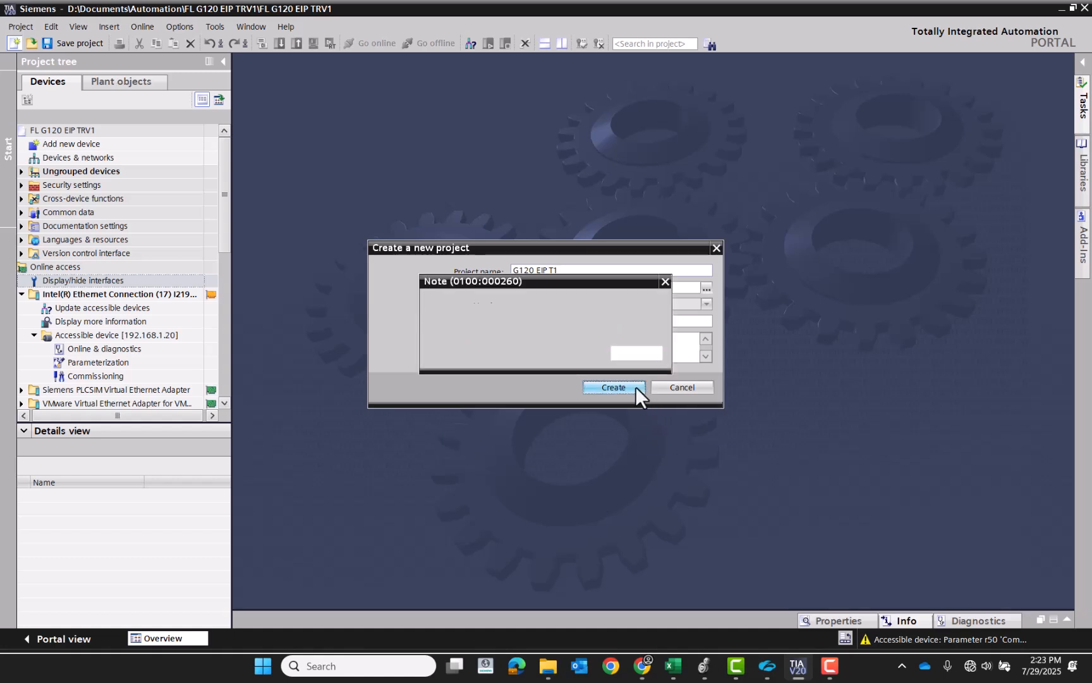
click(649, 352)
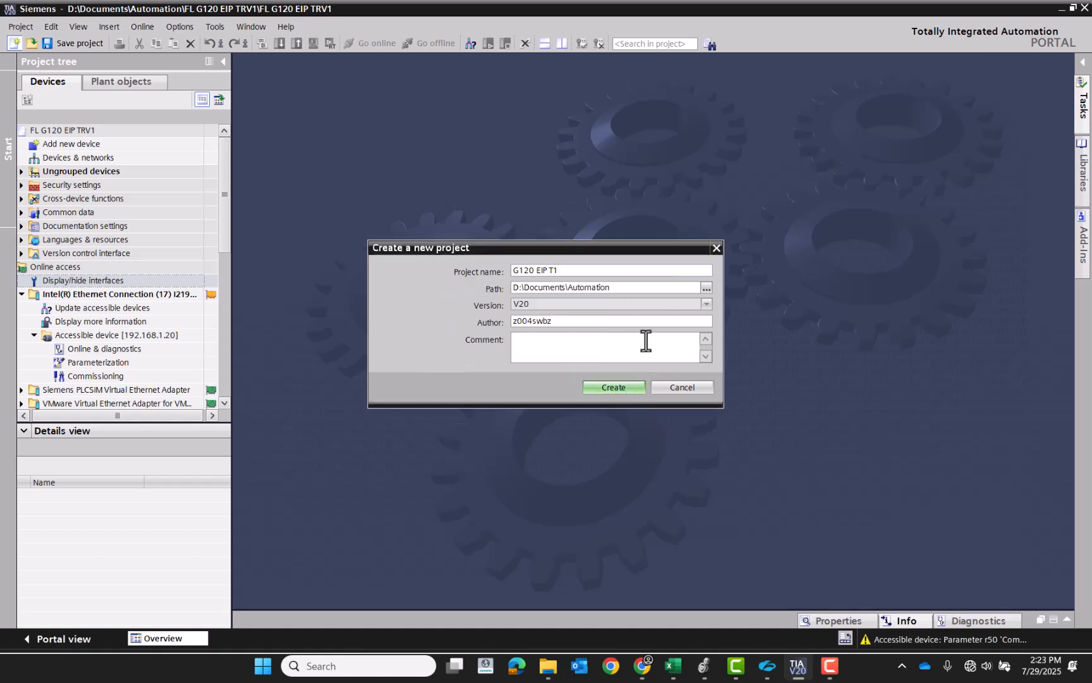
click(513, 272)
text(New)
click(624, 390)
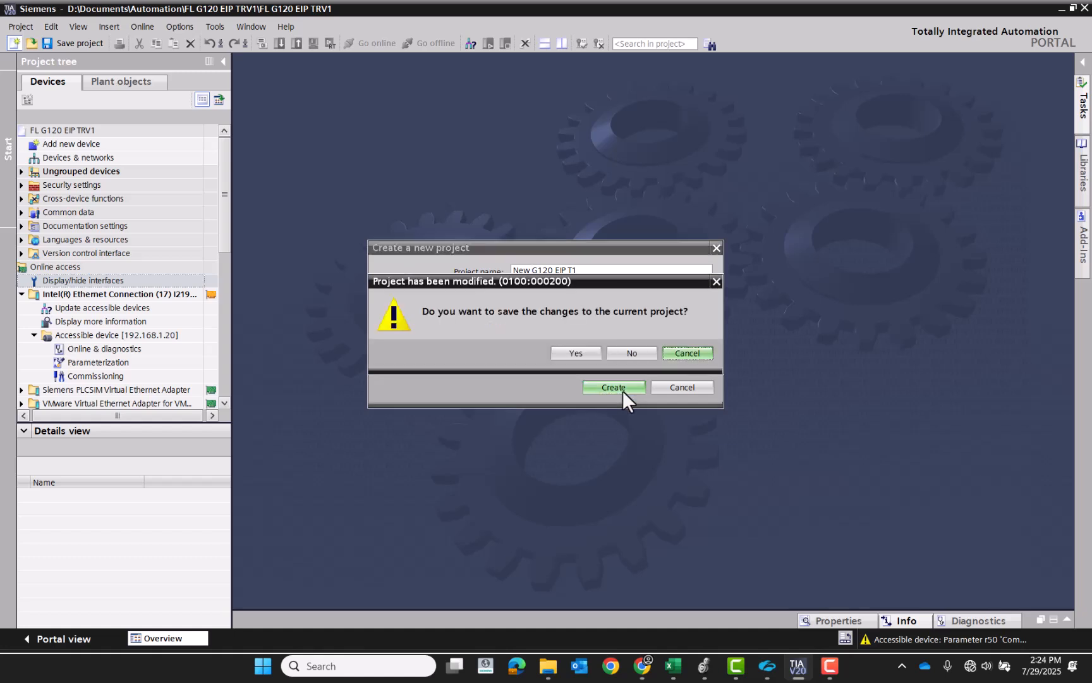
click(587, 357)
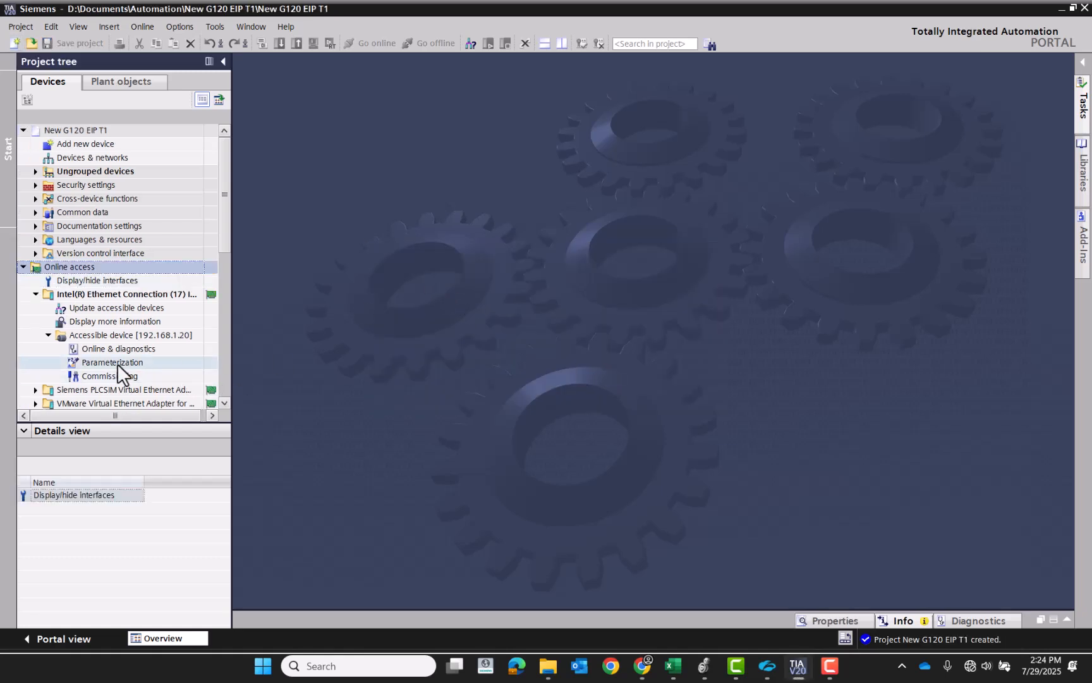
Step: Upload the accessible device at 192.168.1.20 into the project as a new station
click(83, 331)
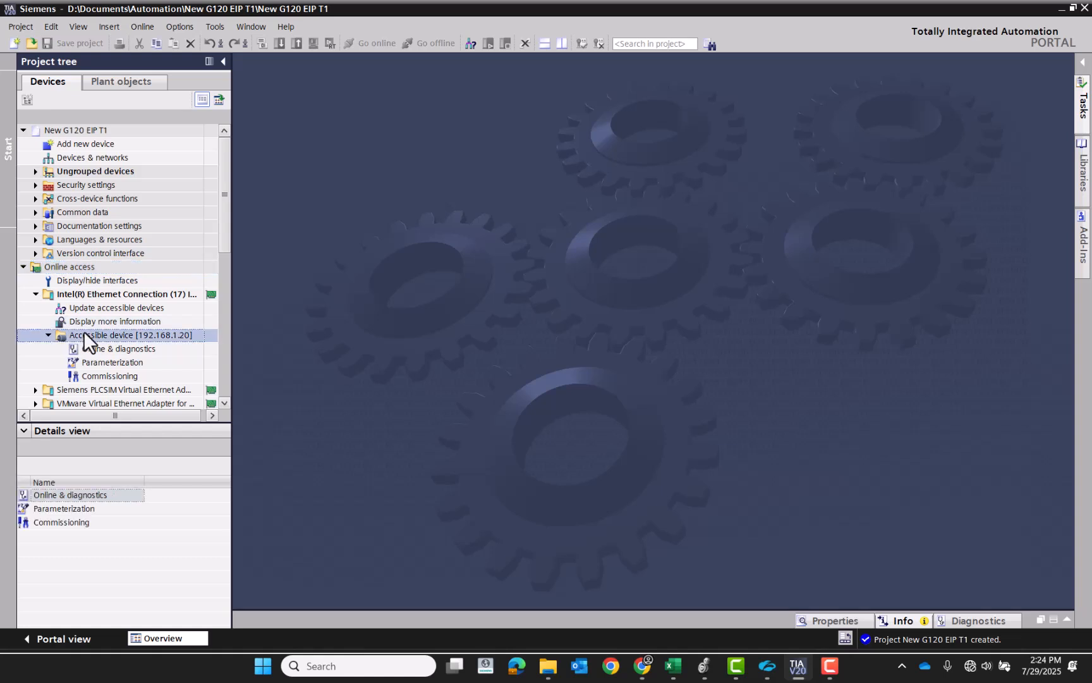
right_click(84, 331)
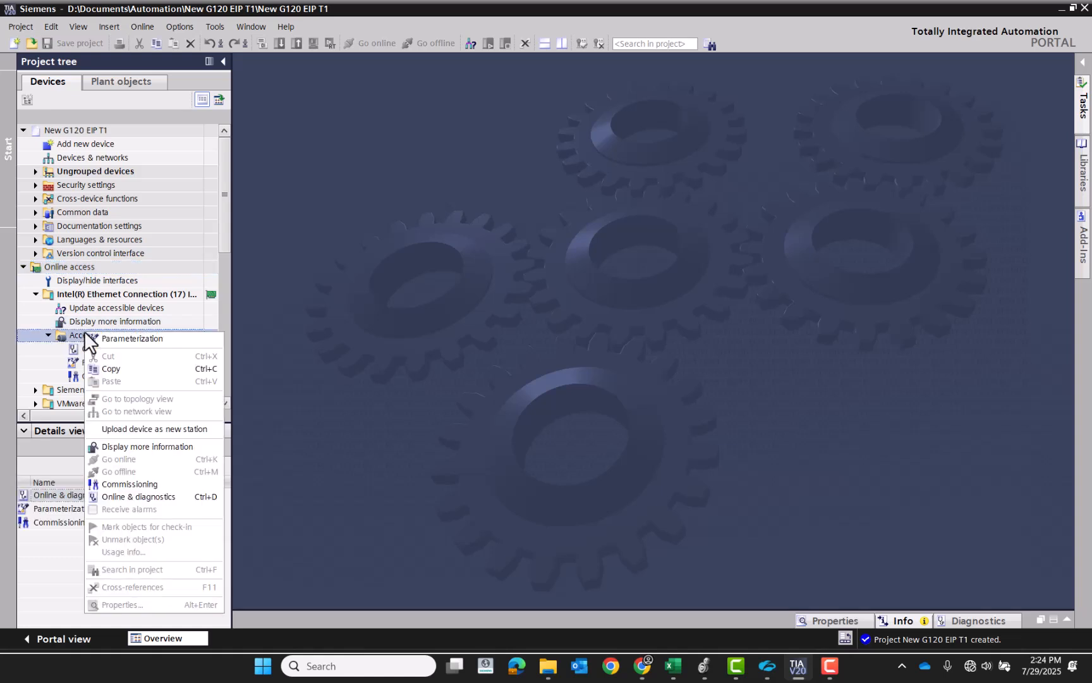
click(134, 431)
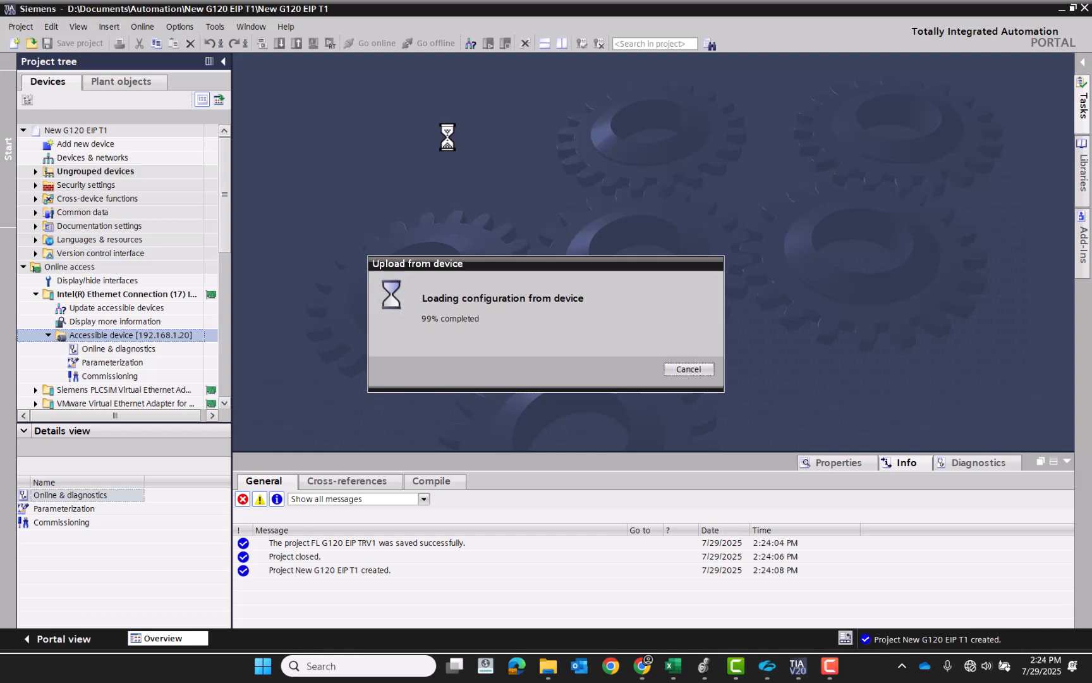
Step: Upload the configuration from the device into Drive_1 and save the project
click(61, 171)
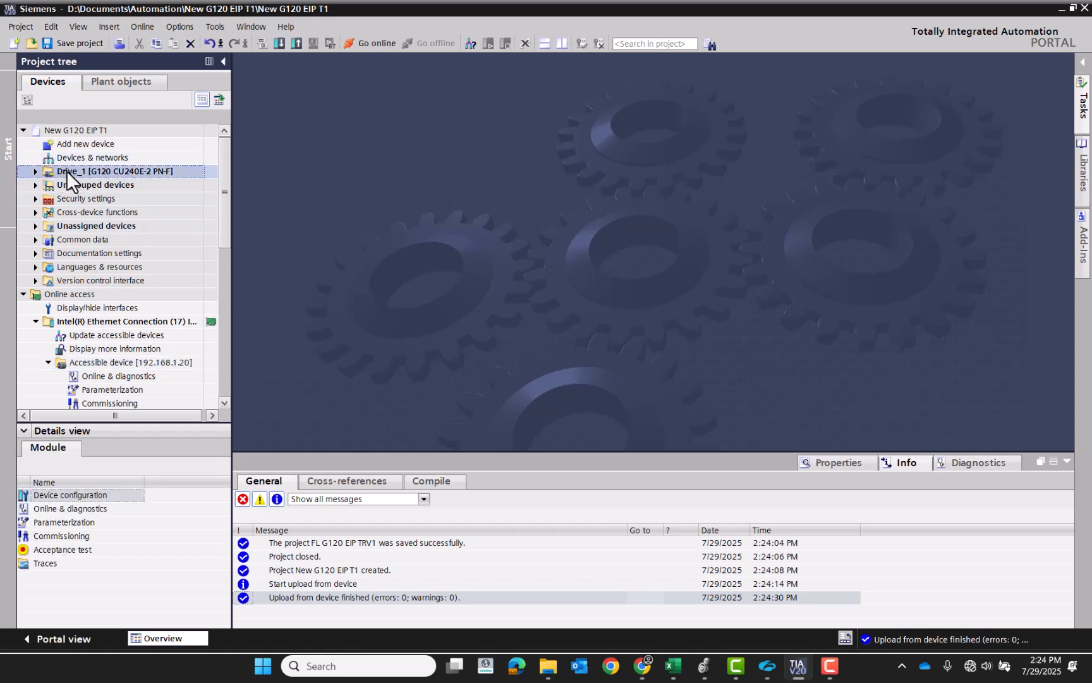
click(296, 43)
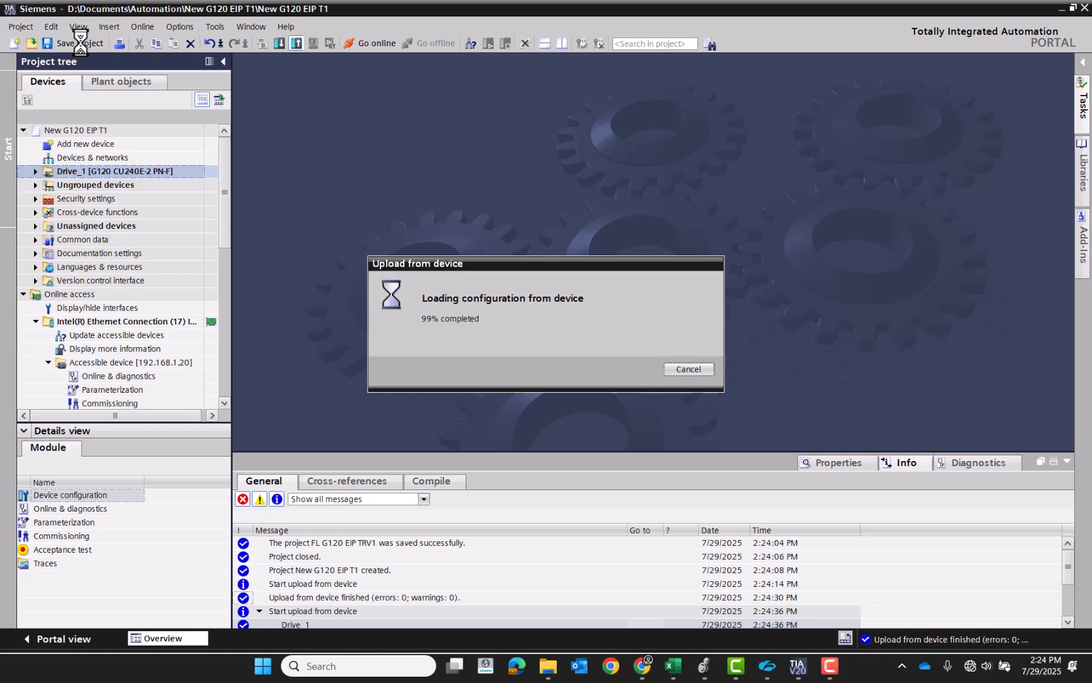
click(81, 43)
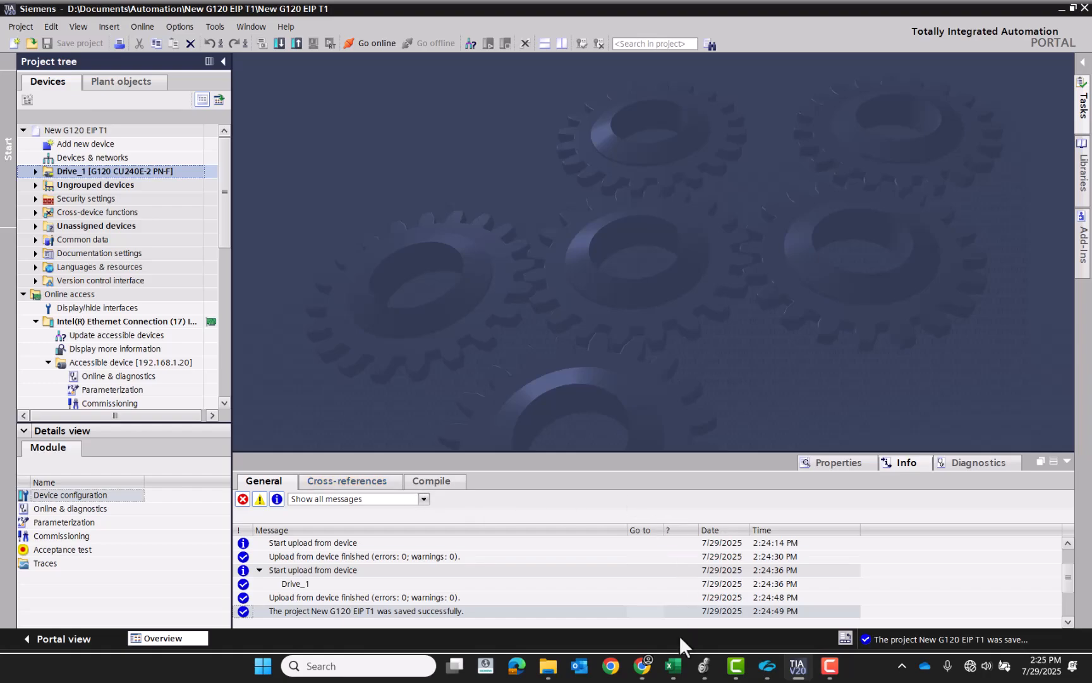
Step: Switch to Logix Designer and create a project named New_G120_EIP_T1 for a 1769-L36ERM CompactLogix 5370 controller, revision 36
click(705, 666)
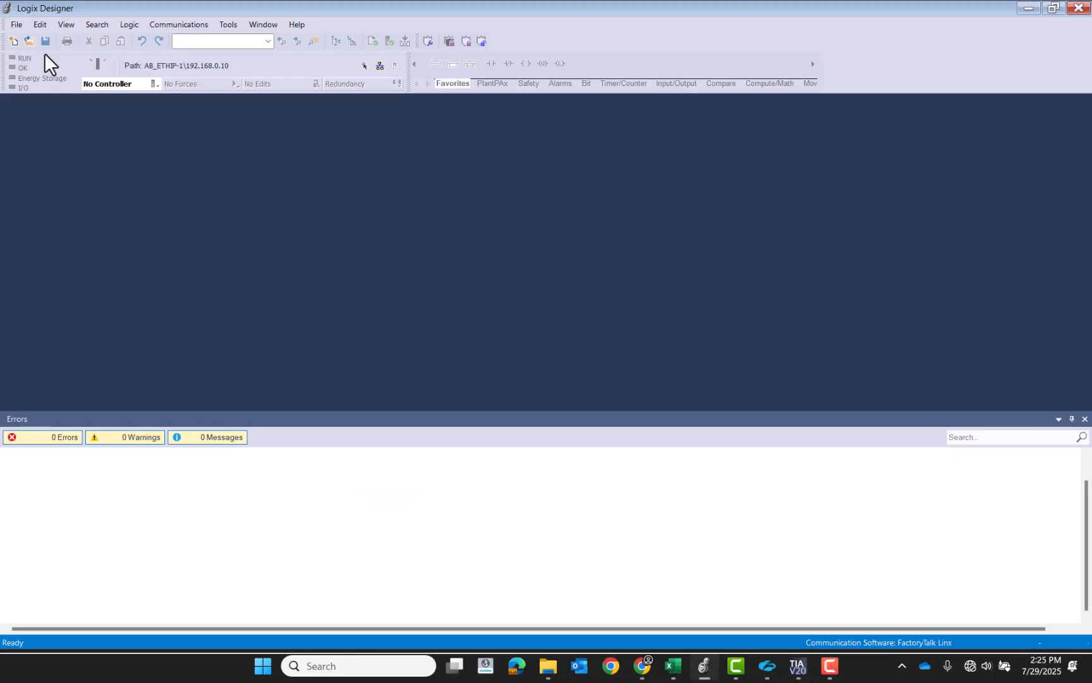
click(13, 43)
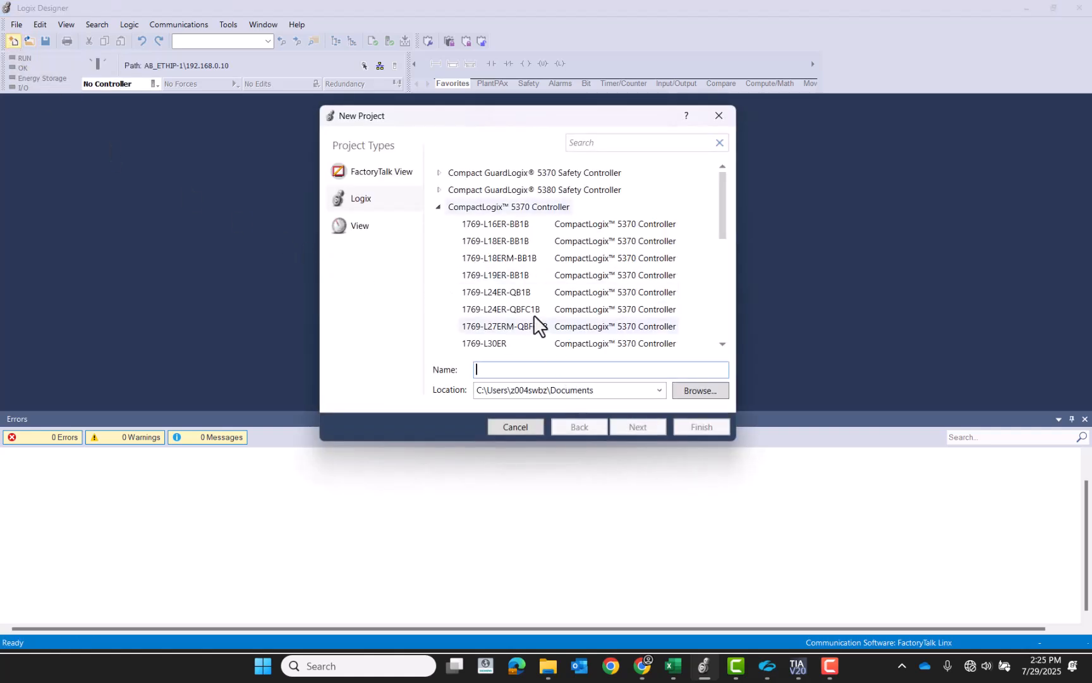
scroll(536, 322, down, 3)
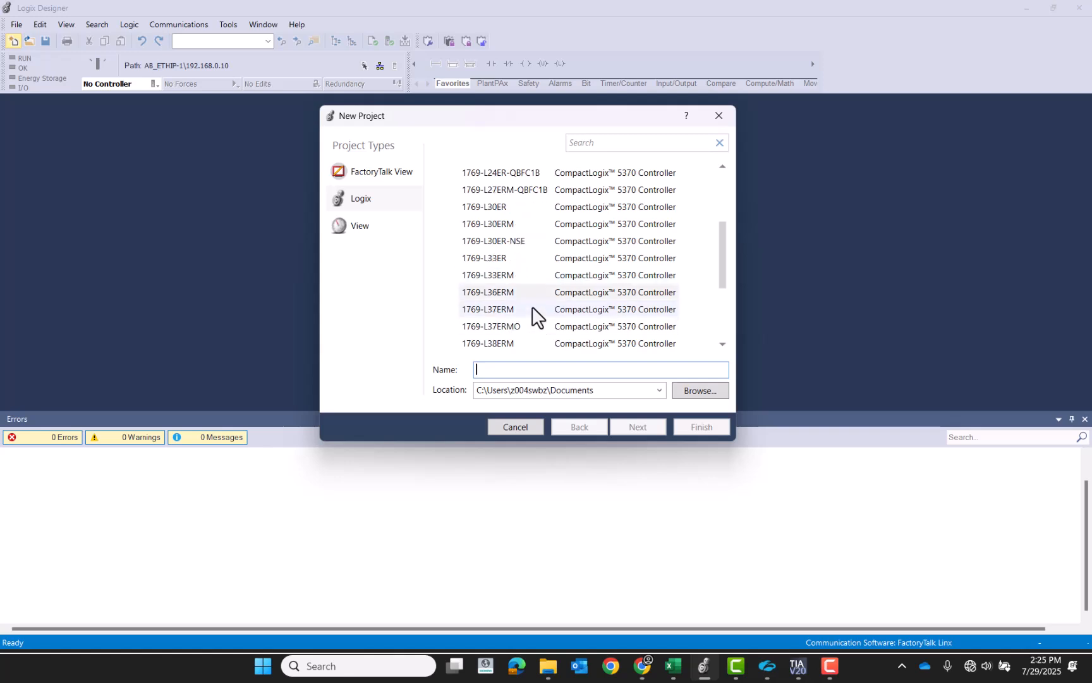
click(520, 294)
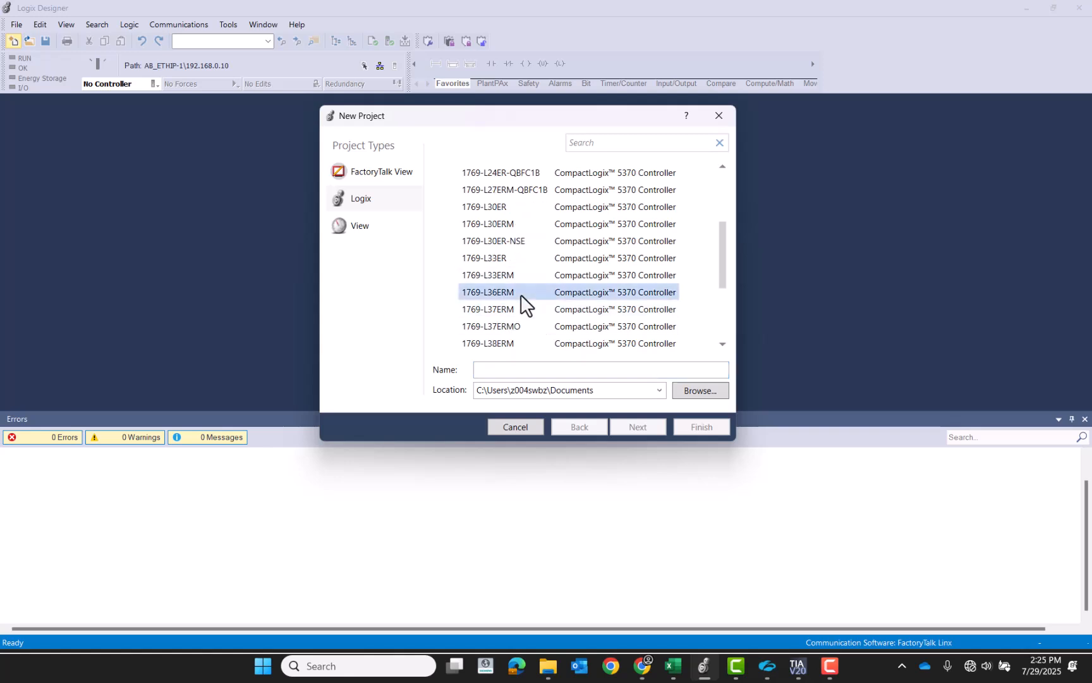
click(535, 371)
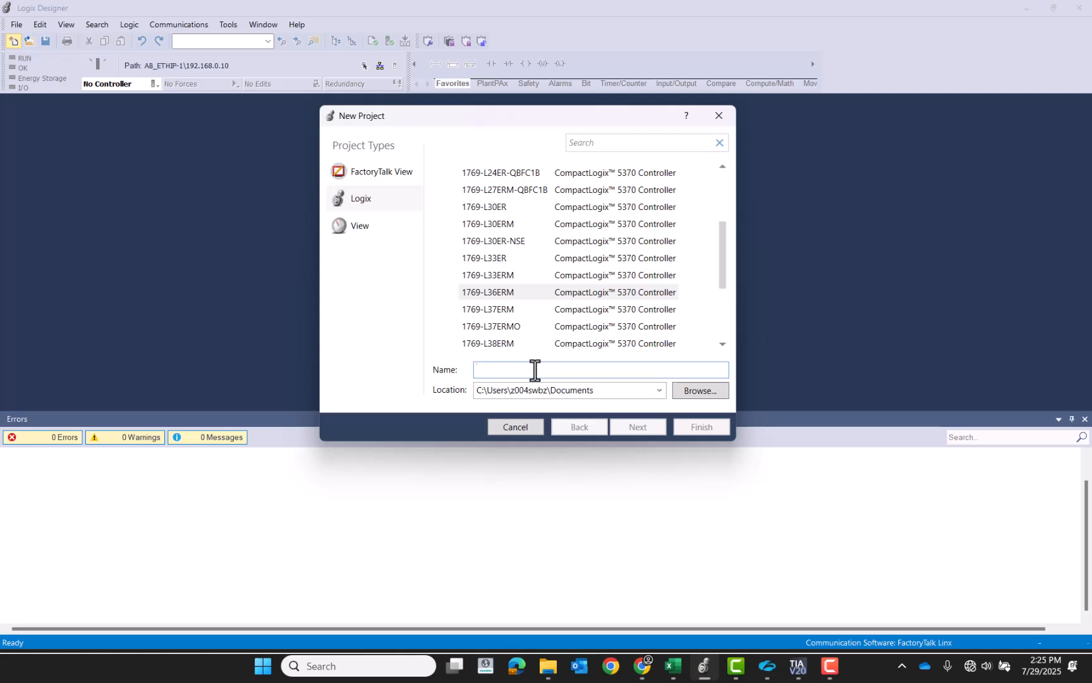
text(G120_EIP_T)
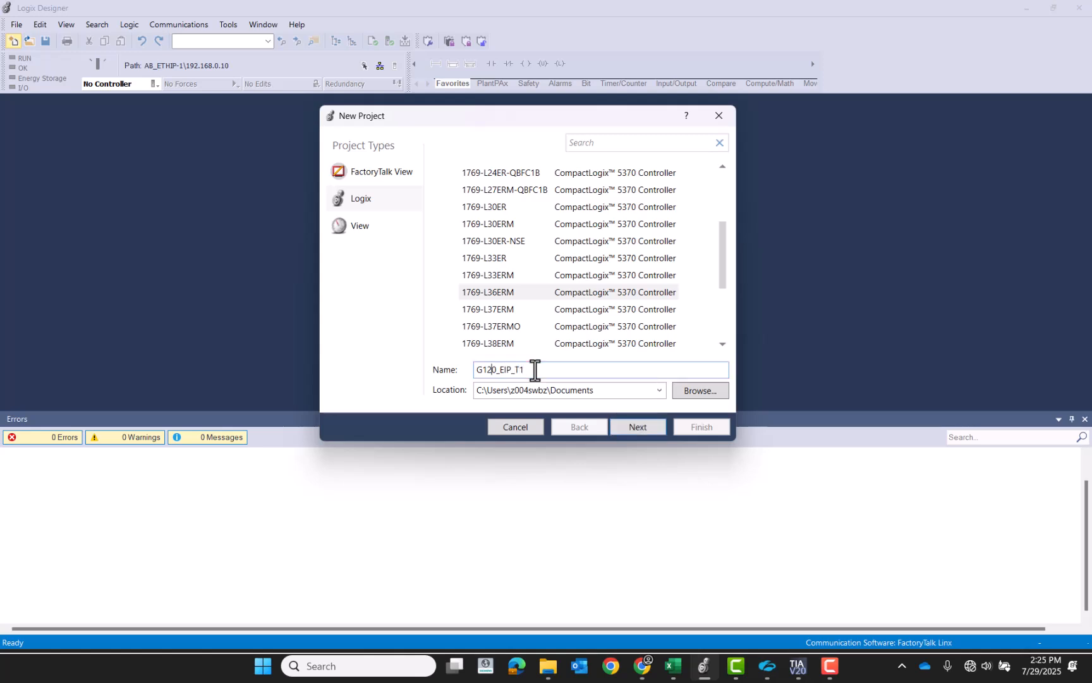
text(1)
key(Home)
text(New_)
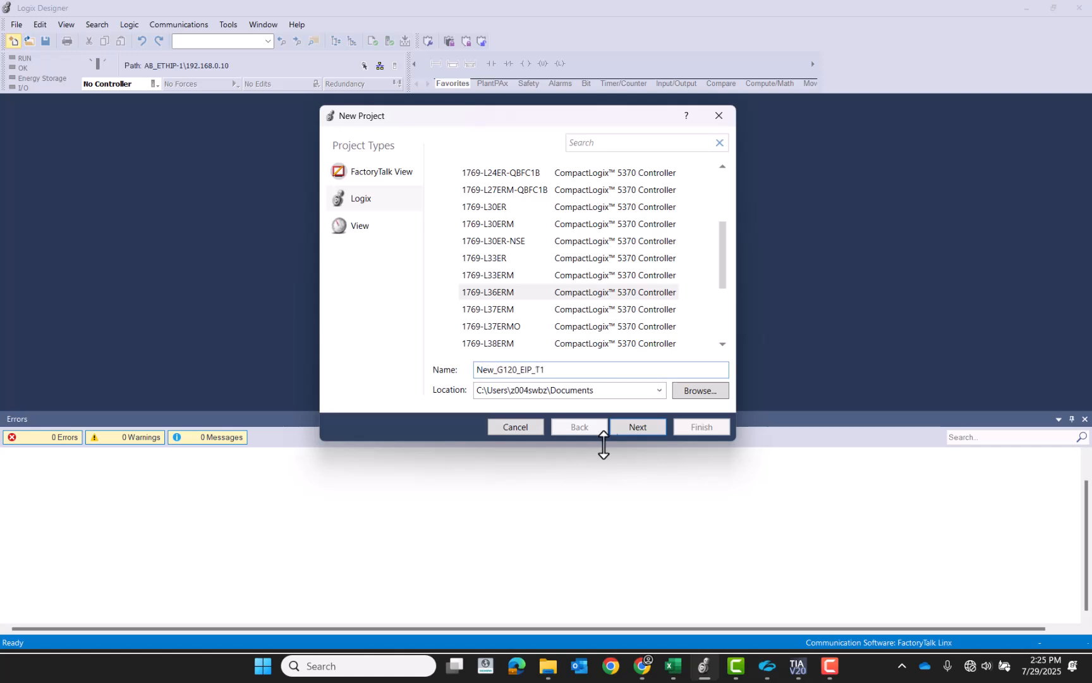
click(657, 434)
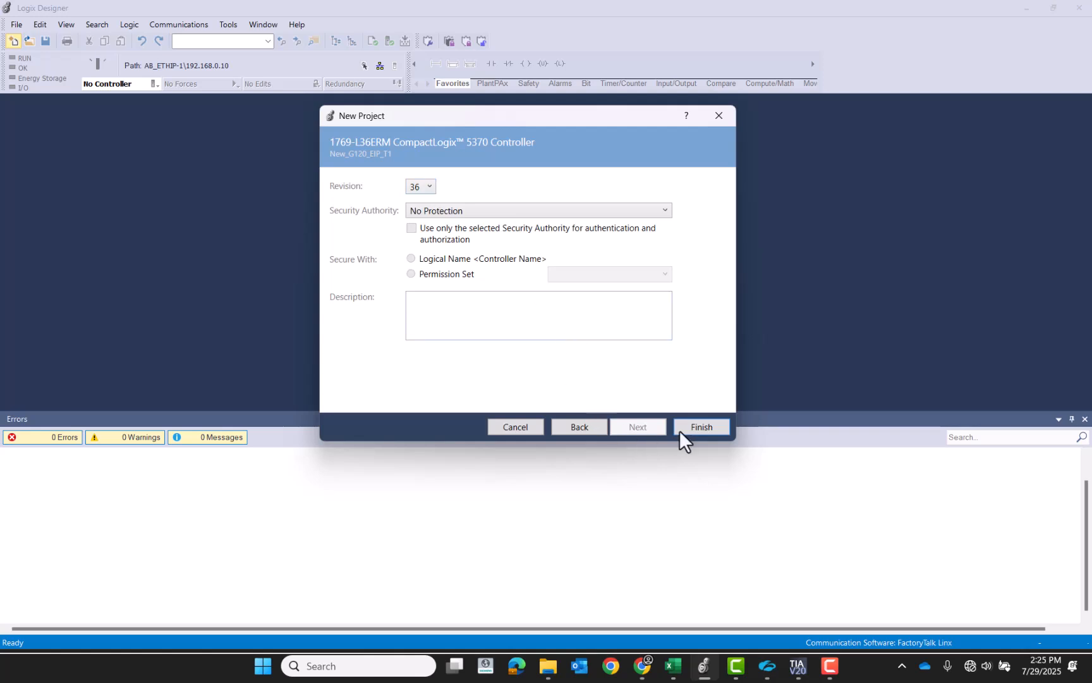
click(706, 431)
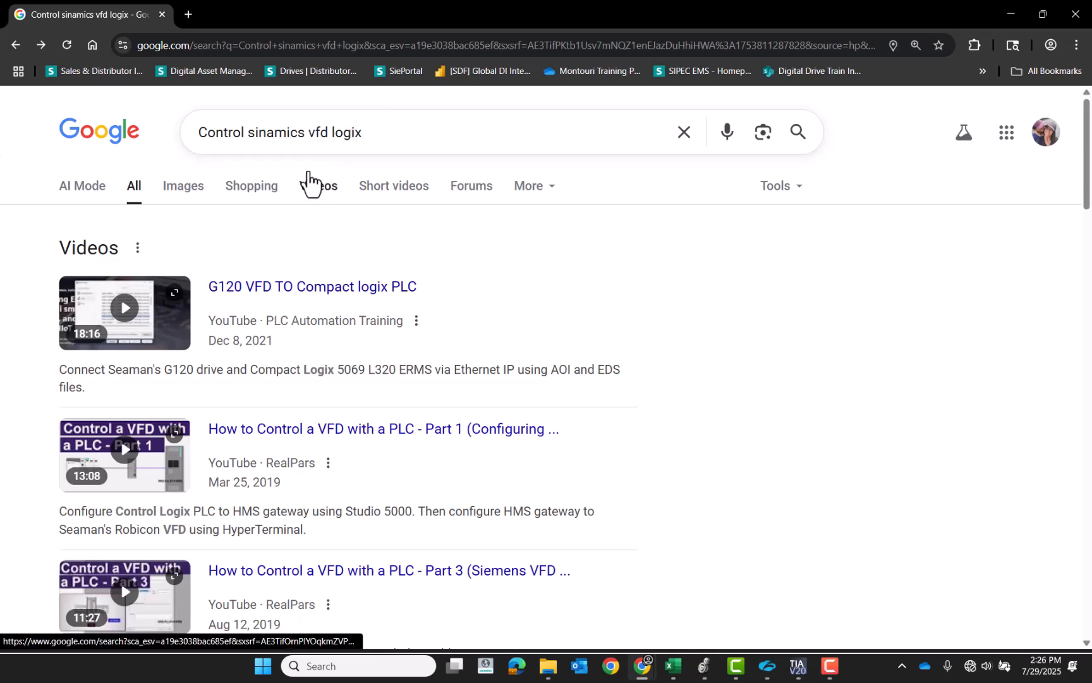
Step: Open the Siemens support entry on controlling a SINAMICS drive with a Logix PLC and HMI, and locate its zip download
scroll(321, 190, down, 5)
scroll(322, 193, down, 3)
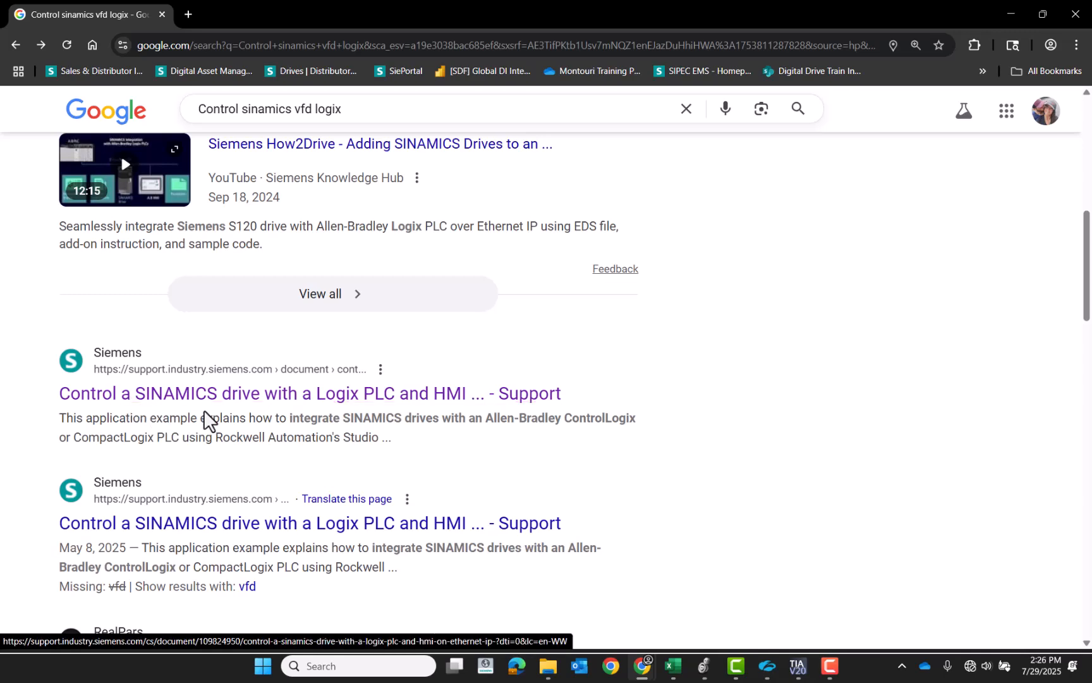
click(247, 405)
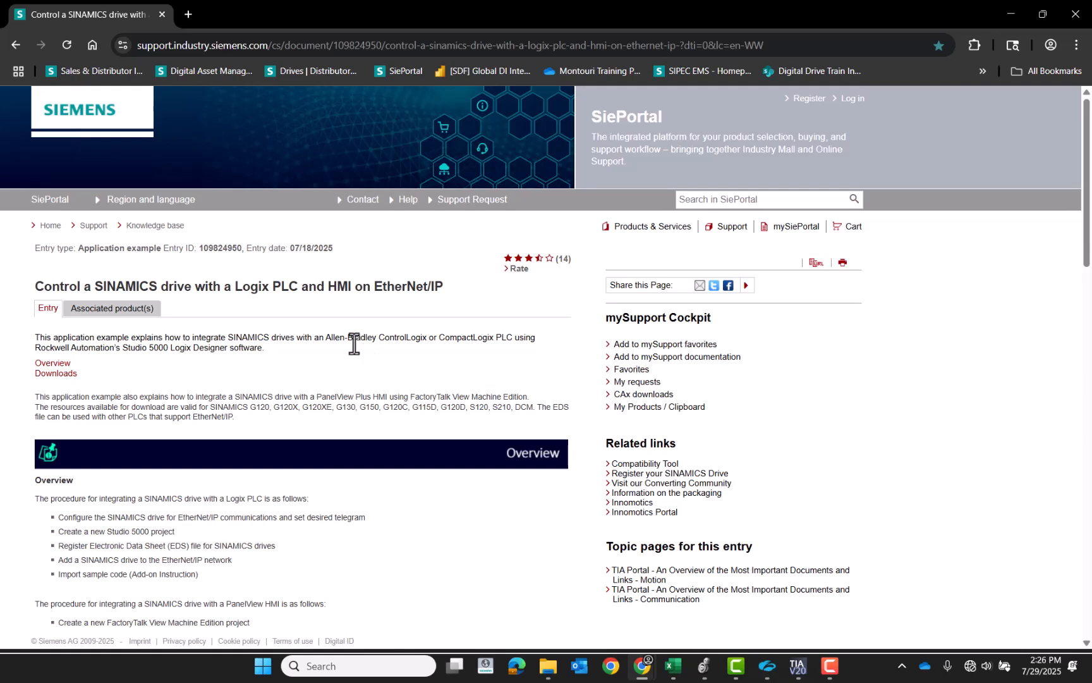
scroll(354, 345, down, 8)
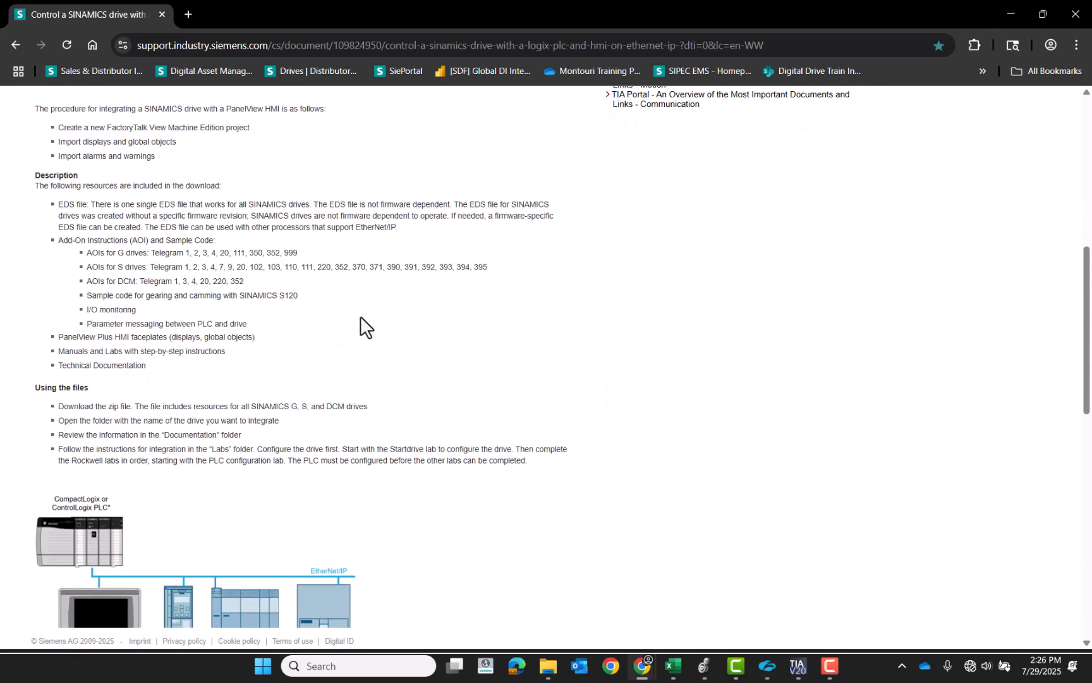
scroll(134, 303, down, 8)
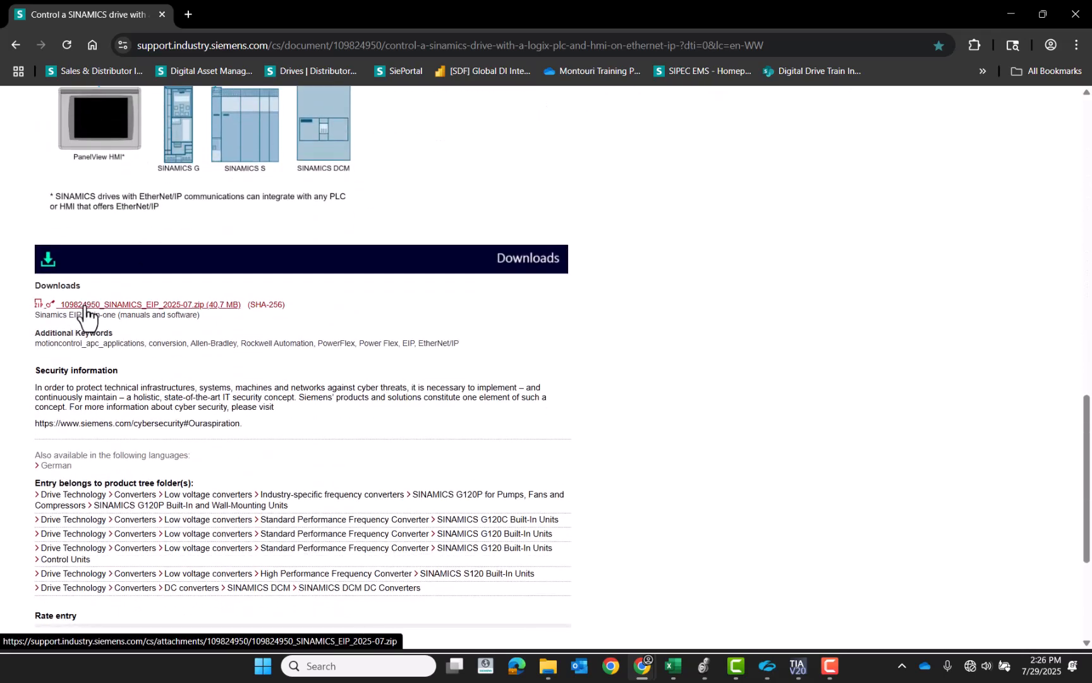
click(1000, 13)
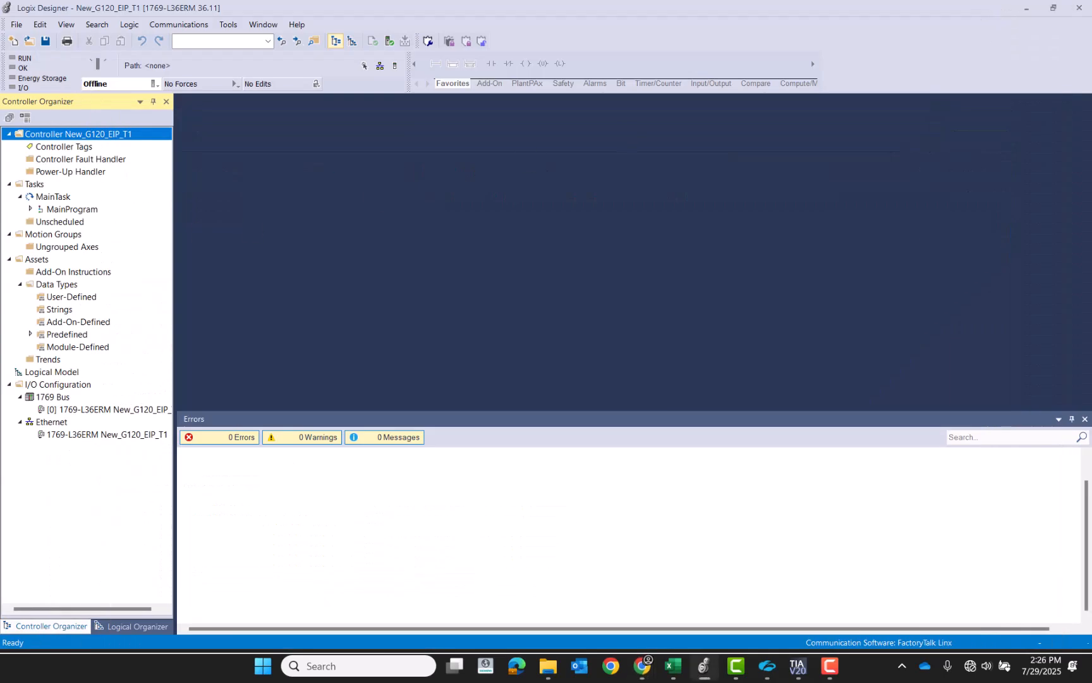
Step: Switch to File Explorer and look through the extracted 109824950_SINAMICS_EIP folder in Downloads for the drive and EDS resources
click(547, 665)
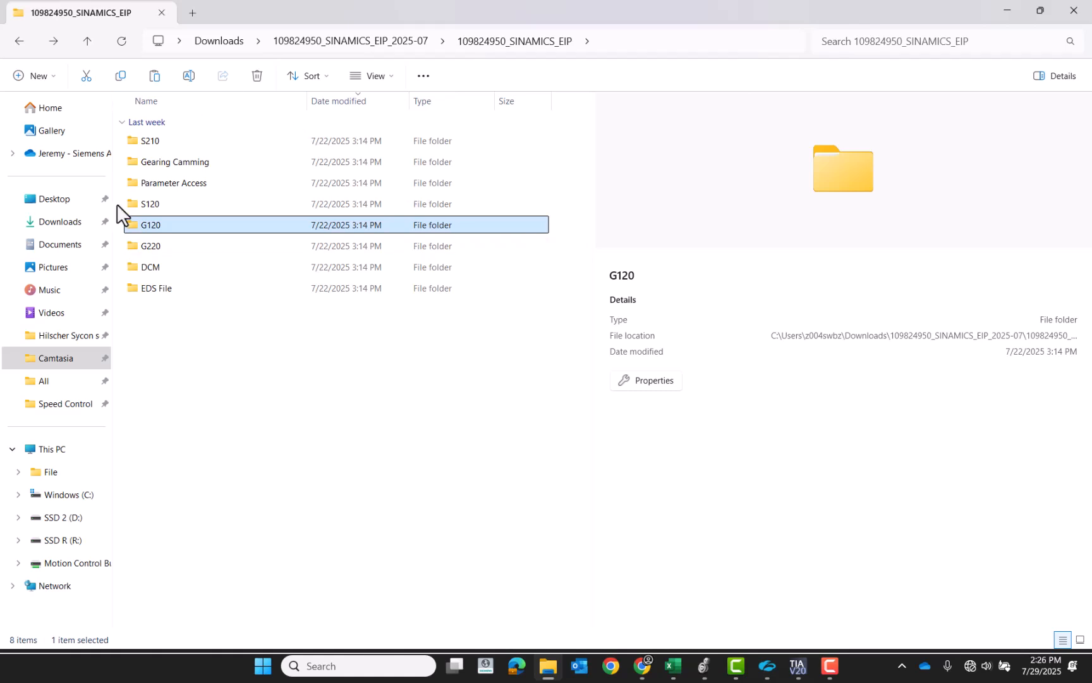
click(62, 227)
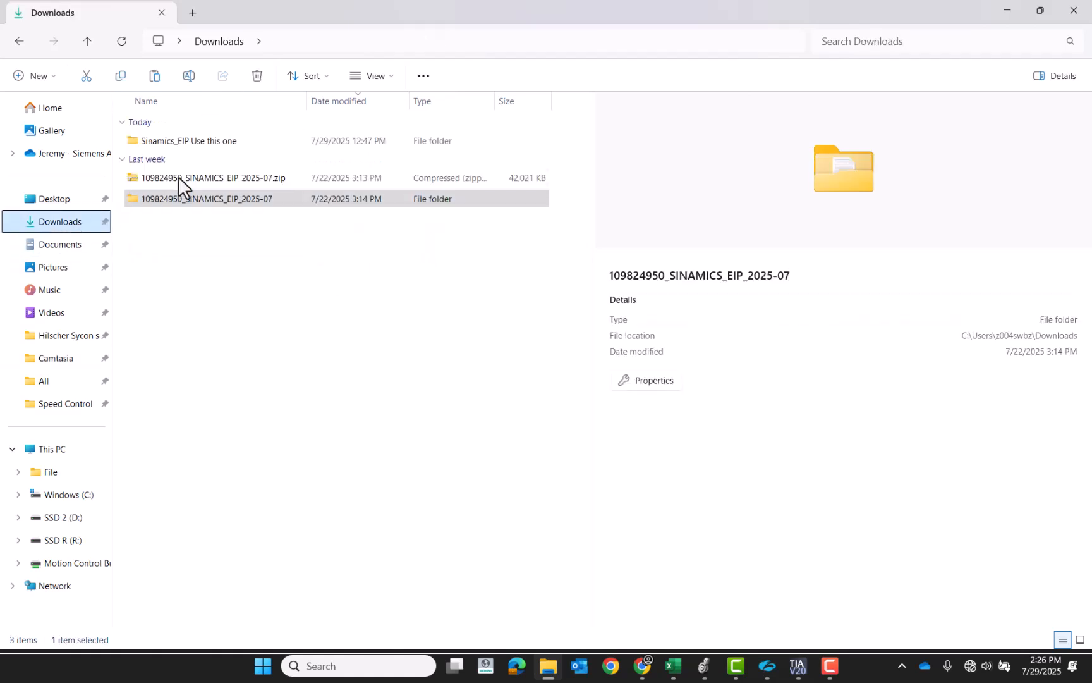
click(176, 177)
double_click(177, 195)
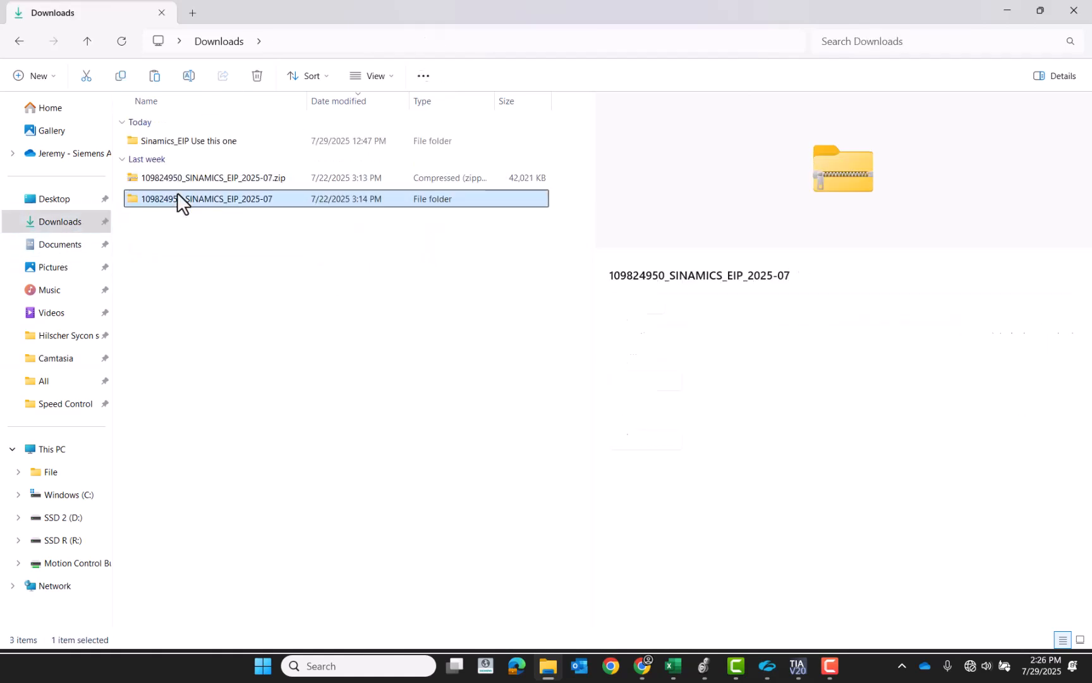
double_click(203, 142)
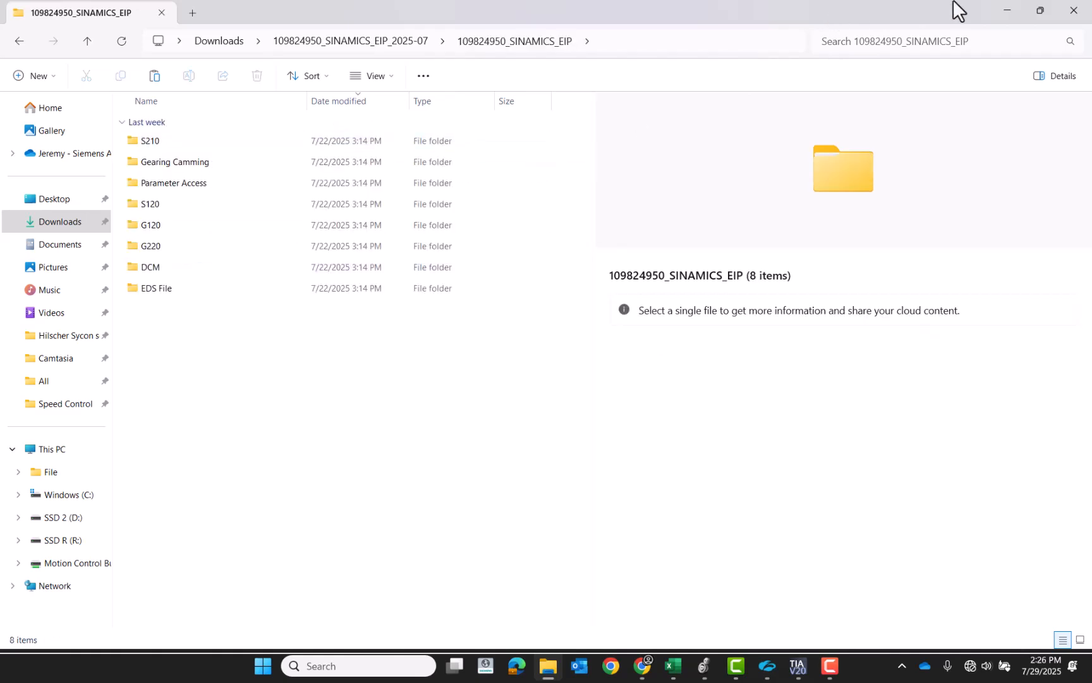
click(1012, 11)
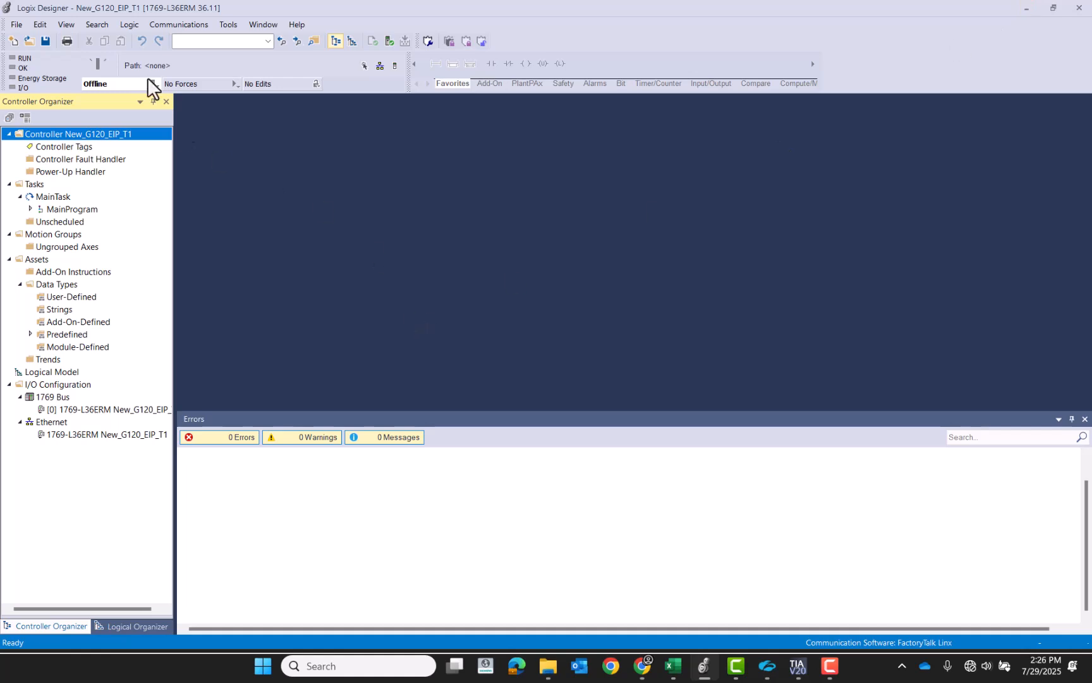
Step: Start the EDS Hardware Installation Tool and choose to register a directory of device description files, including its subfolders
click(232, 25)
click(282, 129)
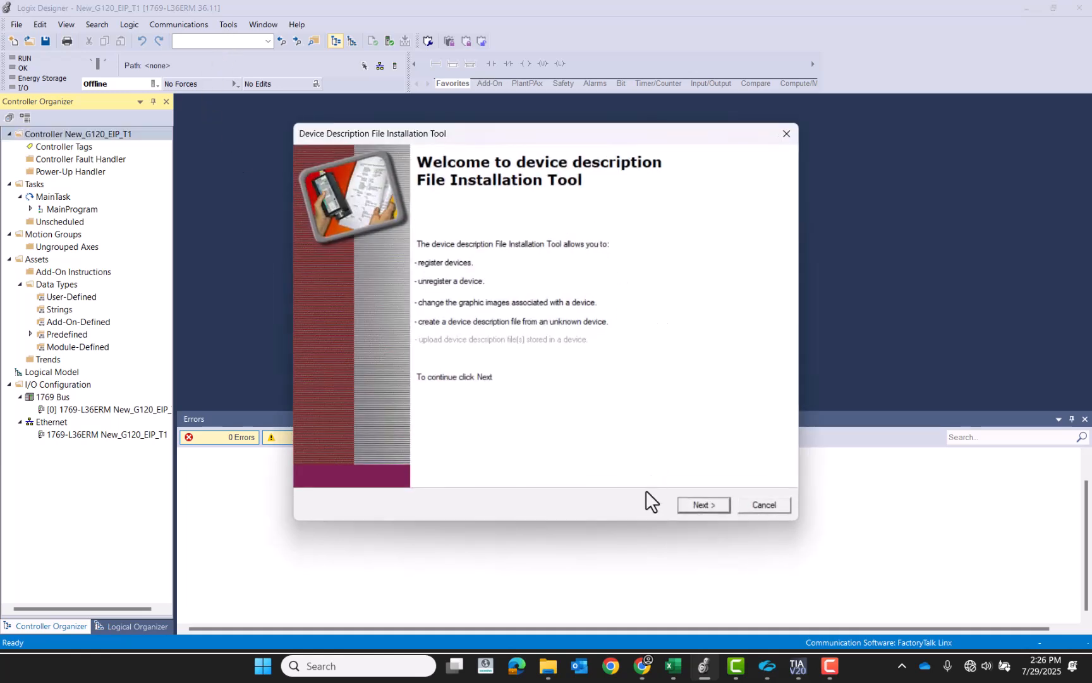
click(720, 508)
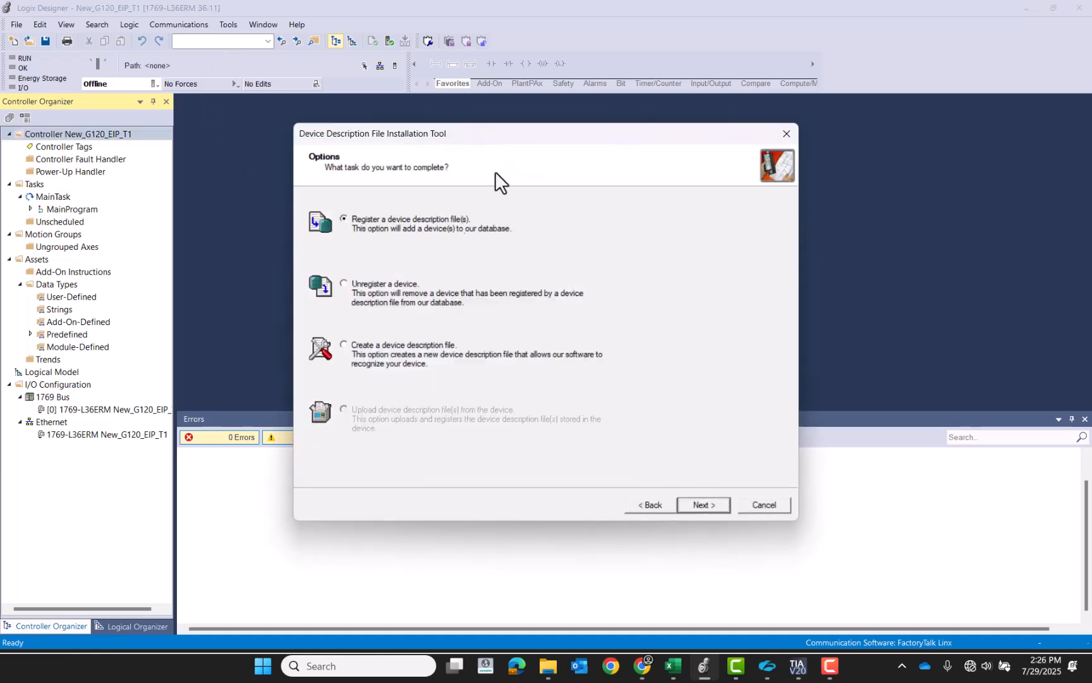
click(703, 506)
click(345, 253)
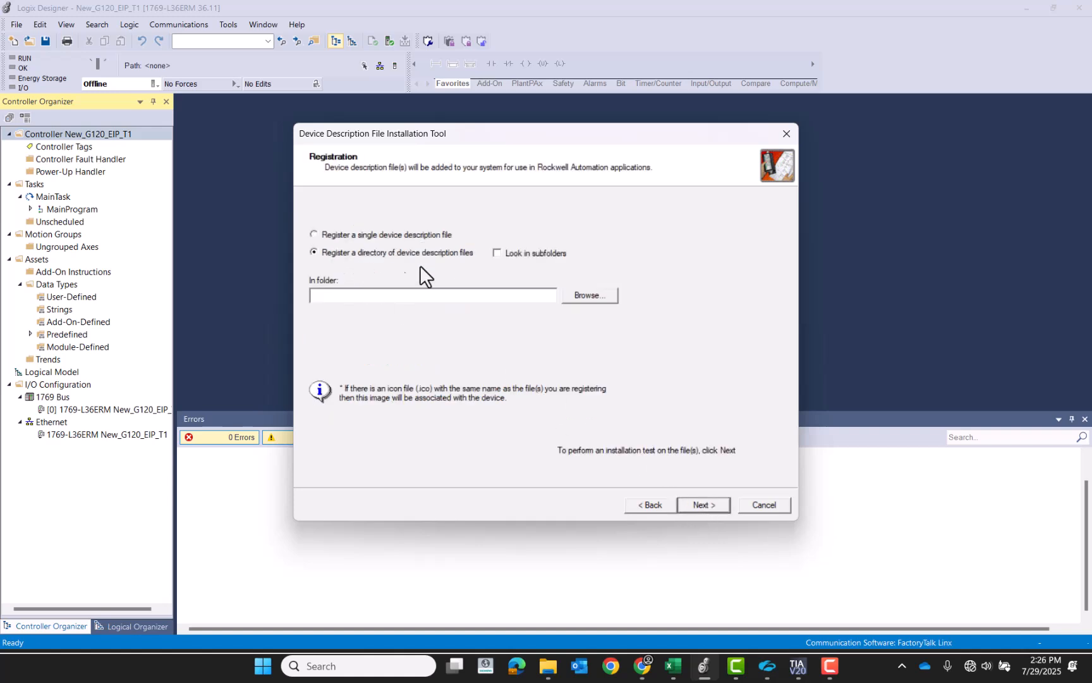
click(496, 253)
Step: Choose the EDS File folder inside Downloads > 109824950_SINAMICS_EIP_2025-07 > 109824950_SINAMICS_EIP as the registration source
click(609, 292)
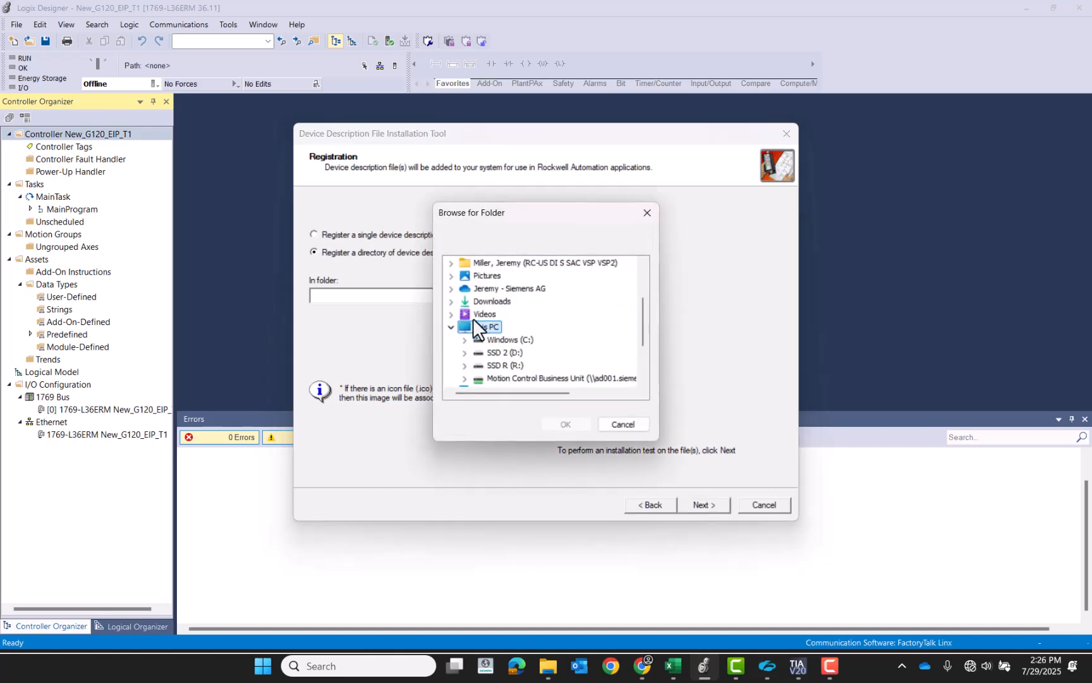
click(474, 302)
click(452, 302)
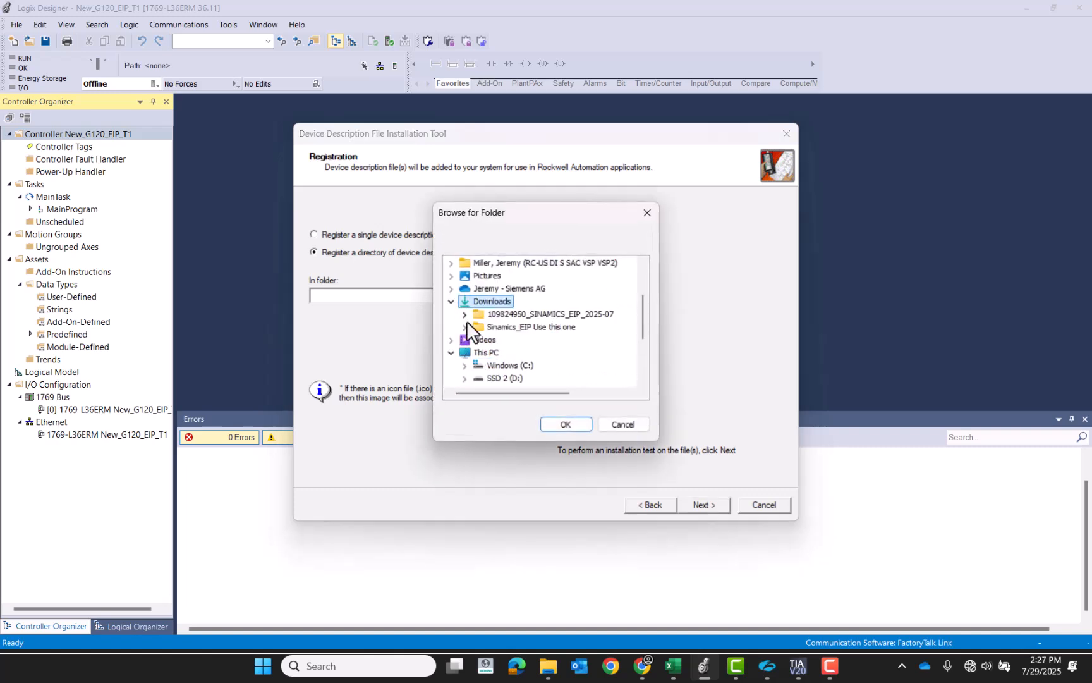
click(520, 314)
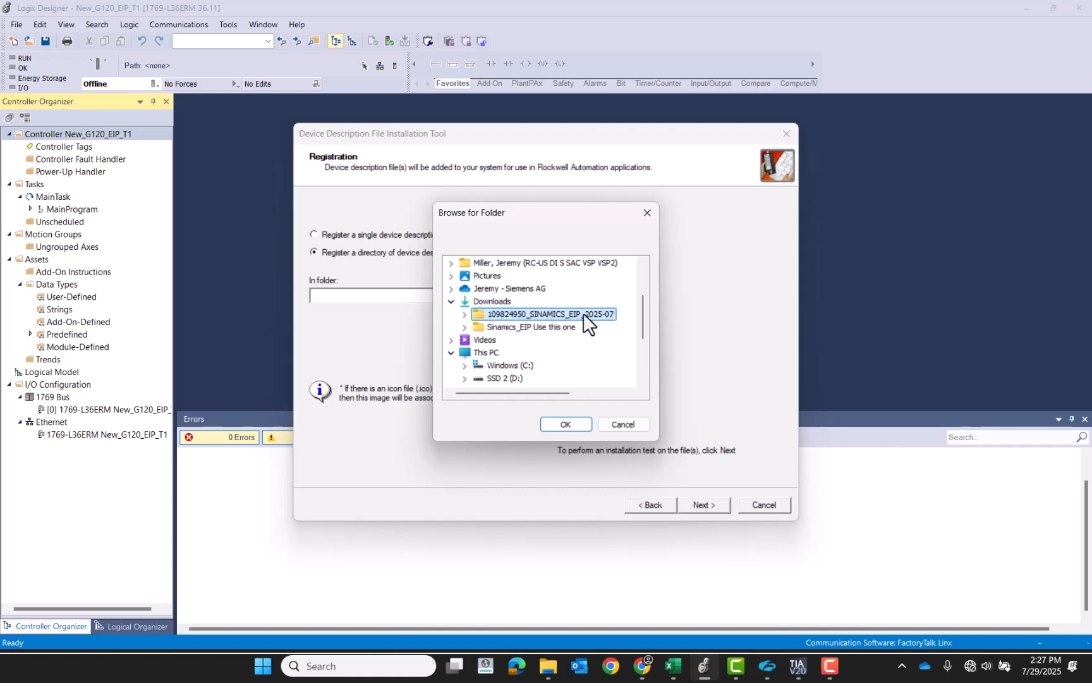
click(464, 315)
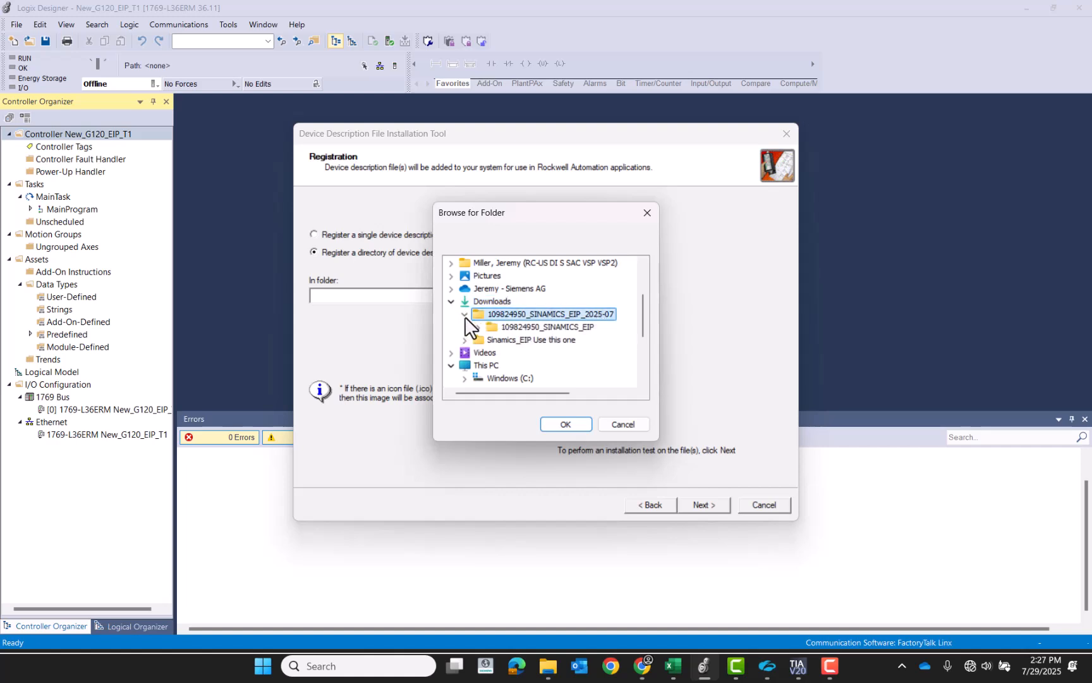
click(480, 328)
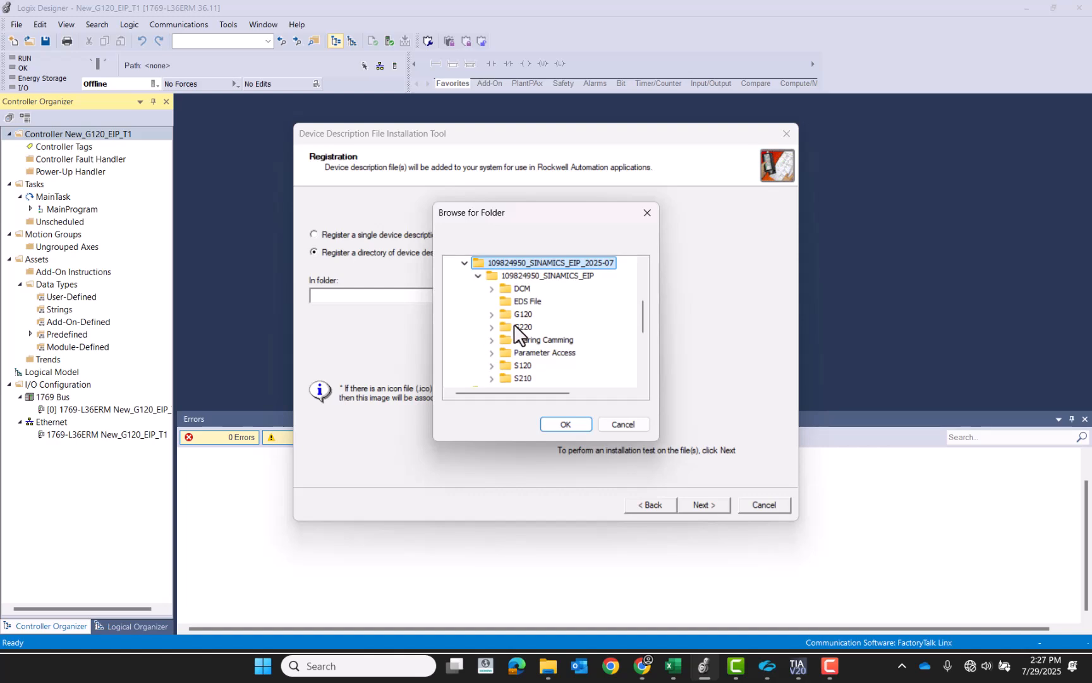
click(522, 303)
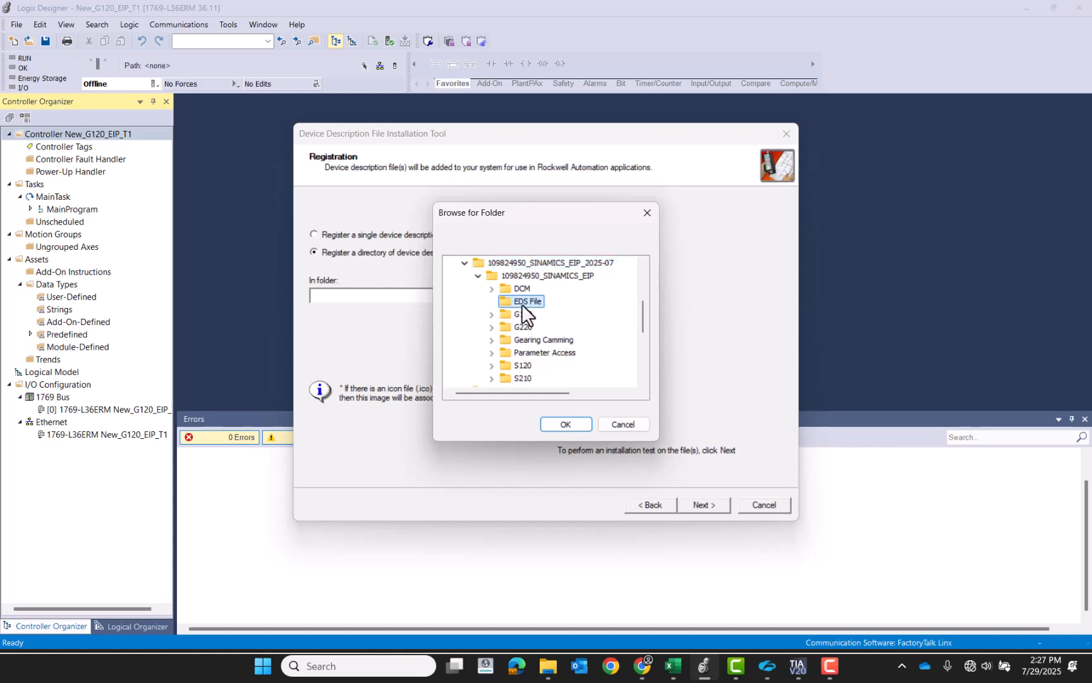
click(575, 424)
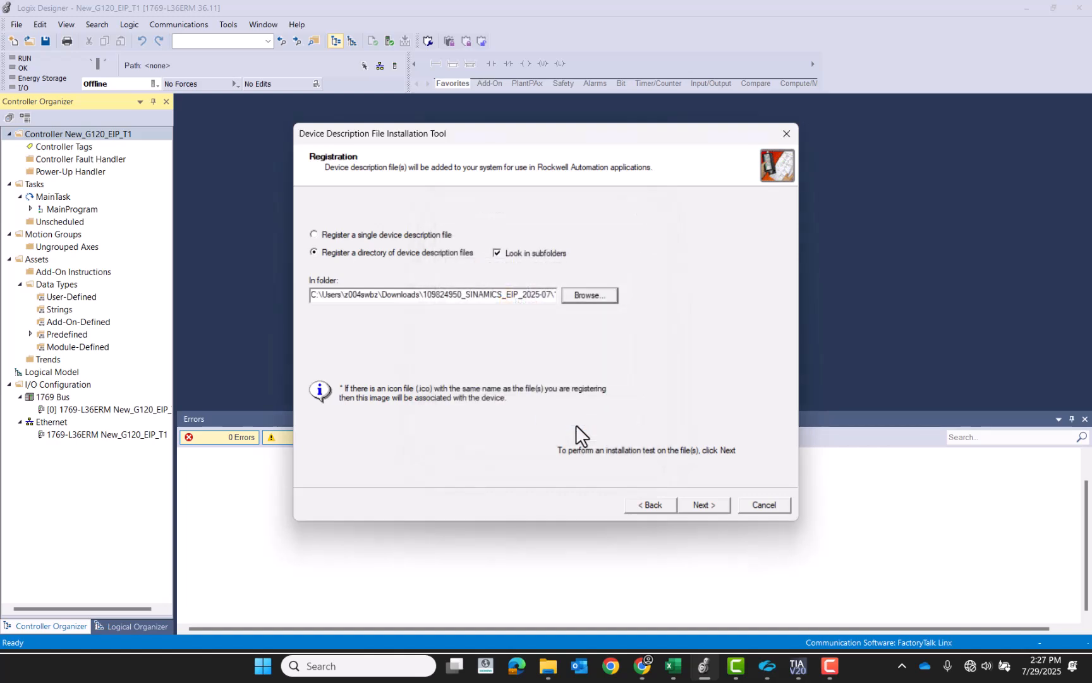
Step: Run the installation test on SINAMICS Drive.eds, register the device with its default icon, and finish the installation tool
click(702, 504)
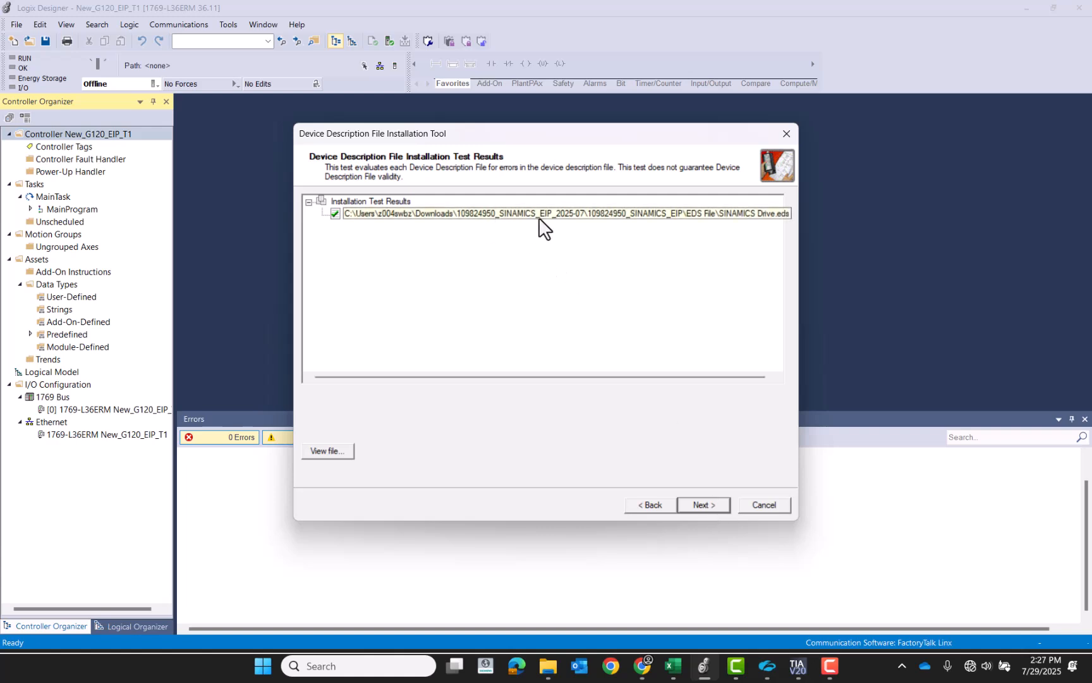
click(700, 504)
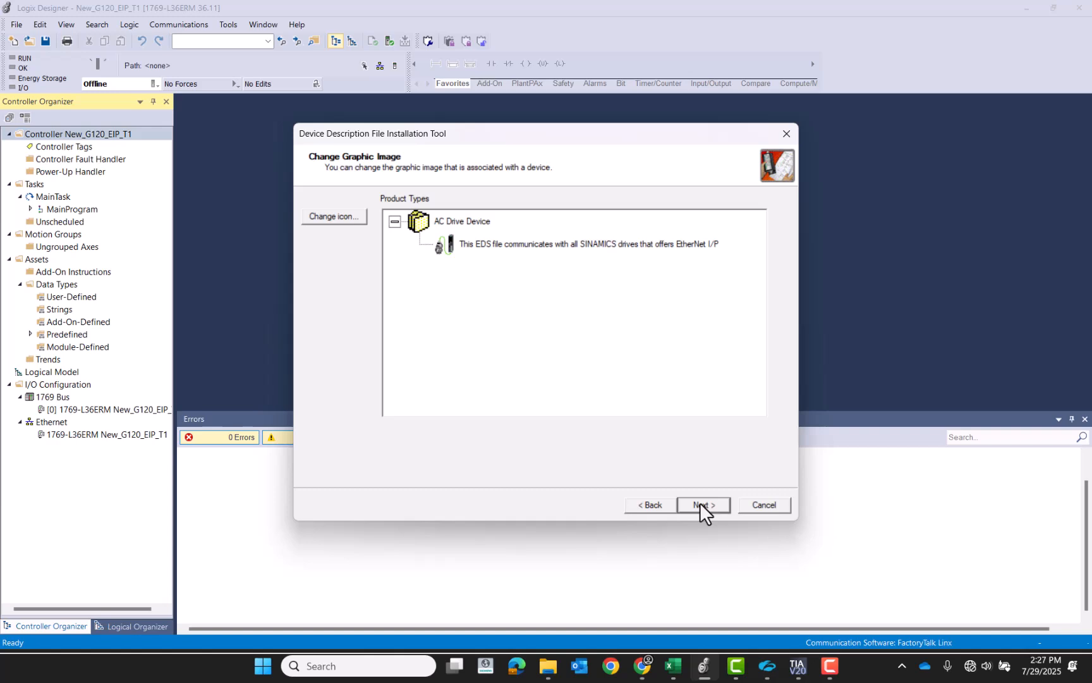
click(703, 506)
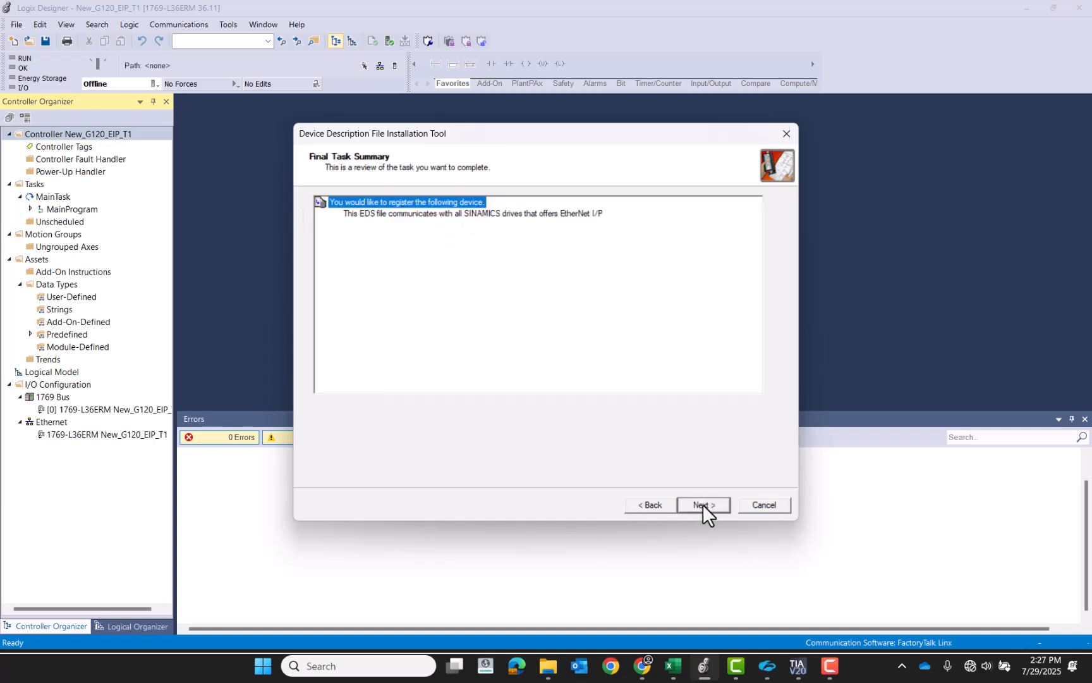
click(702, 503)
click(703, 504)
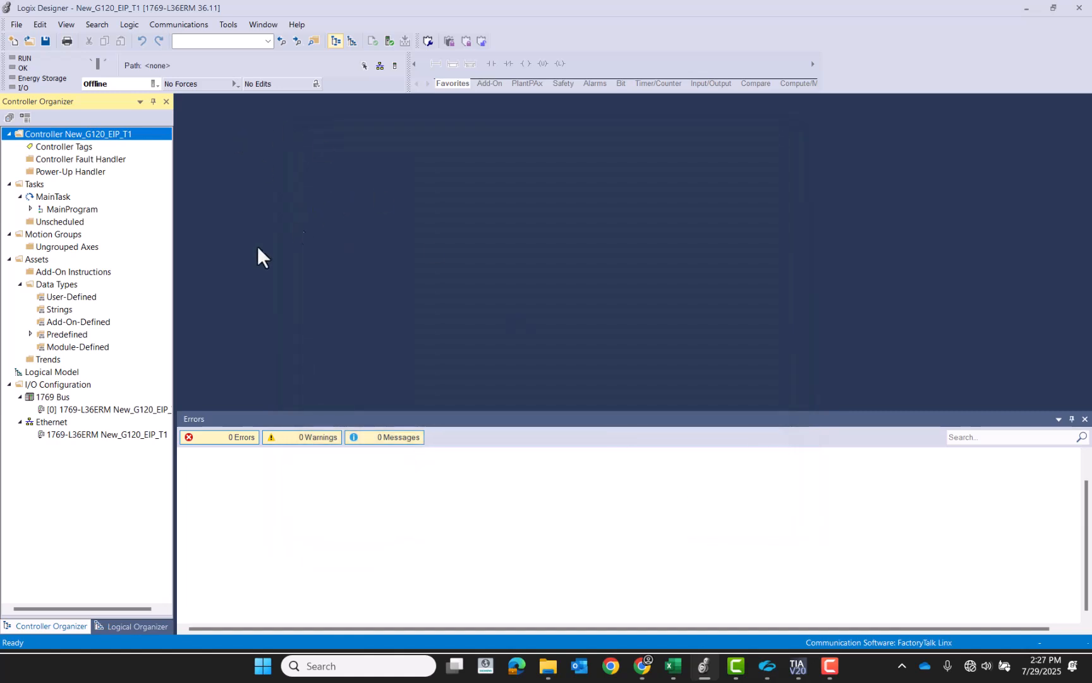
Step: Start a new module on the Ethernet network, search the catalog for "sinamic", and create the generic SINAMICS Drive
click(49, 420)
right_click(49, 422)
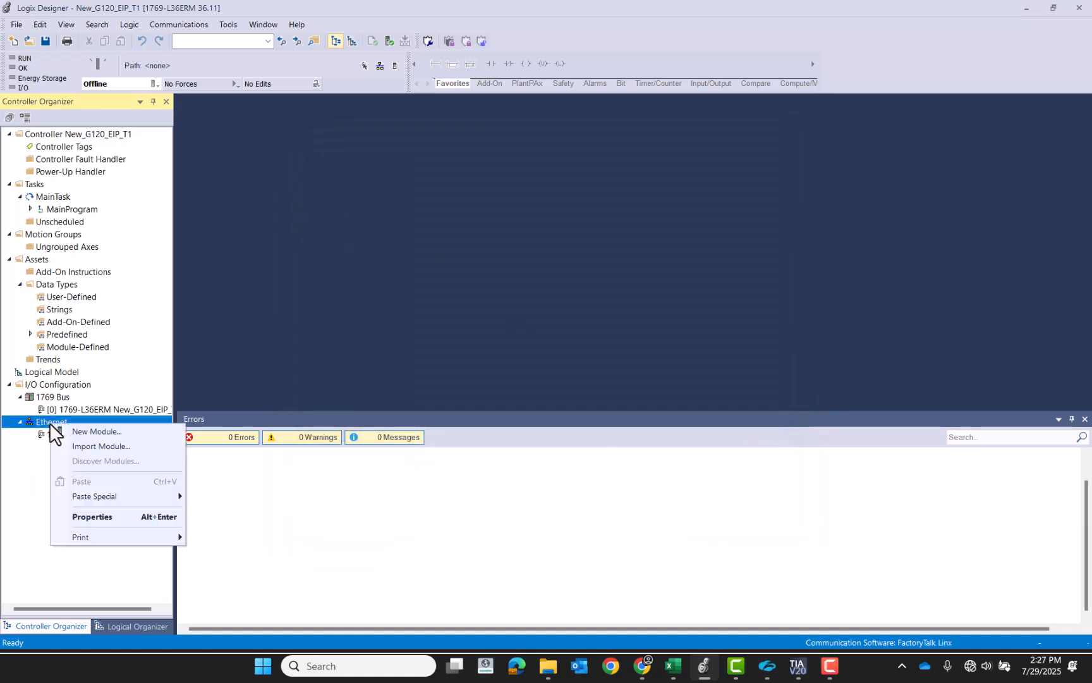
click(95, 431)
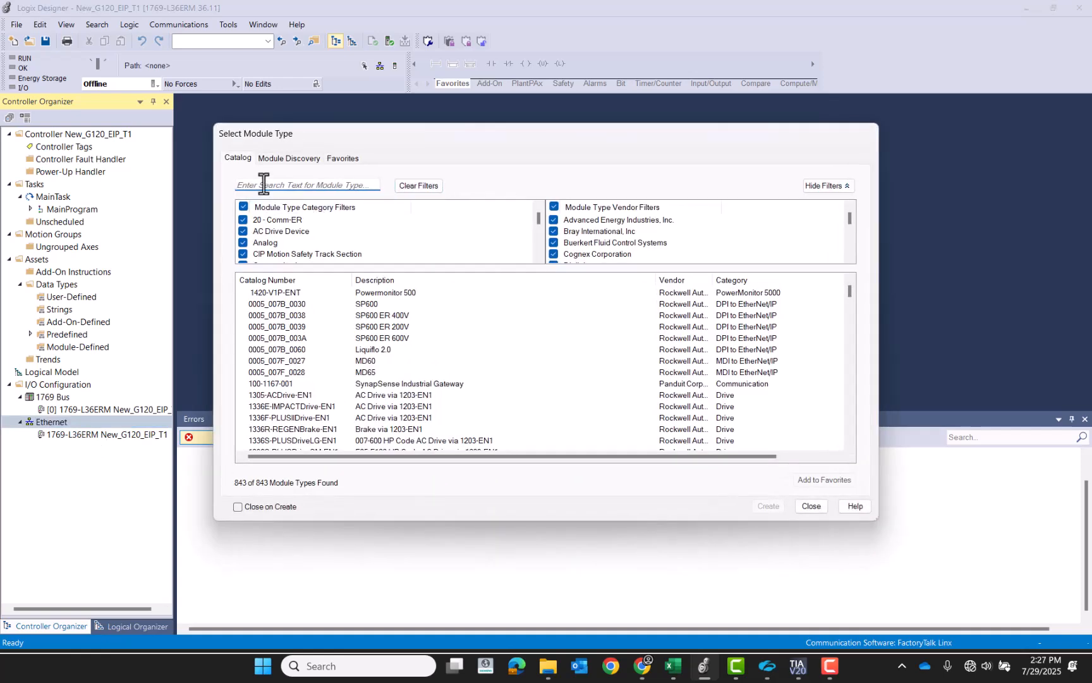
click(263, 184)
text(sinamic)
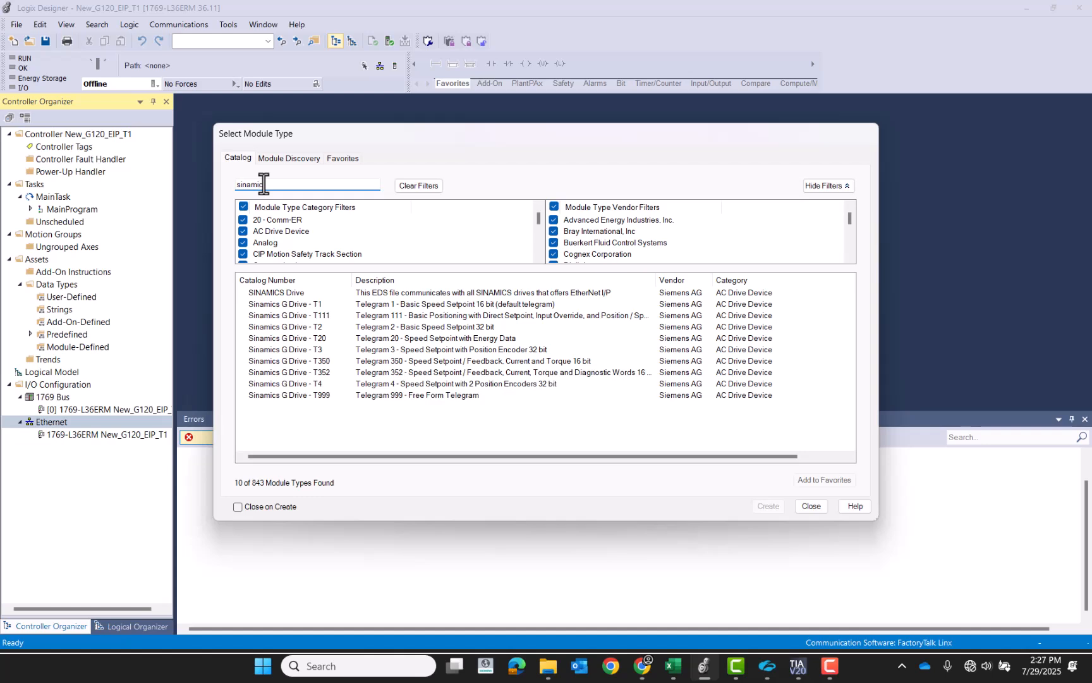
click(288, 291)
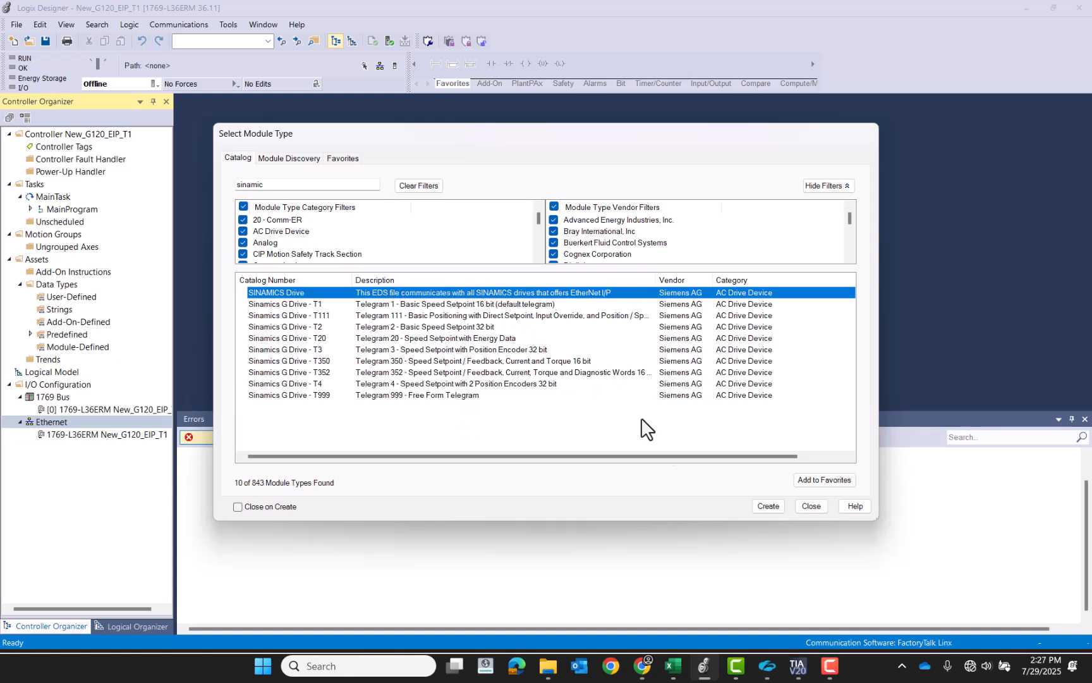
click(766, 509)
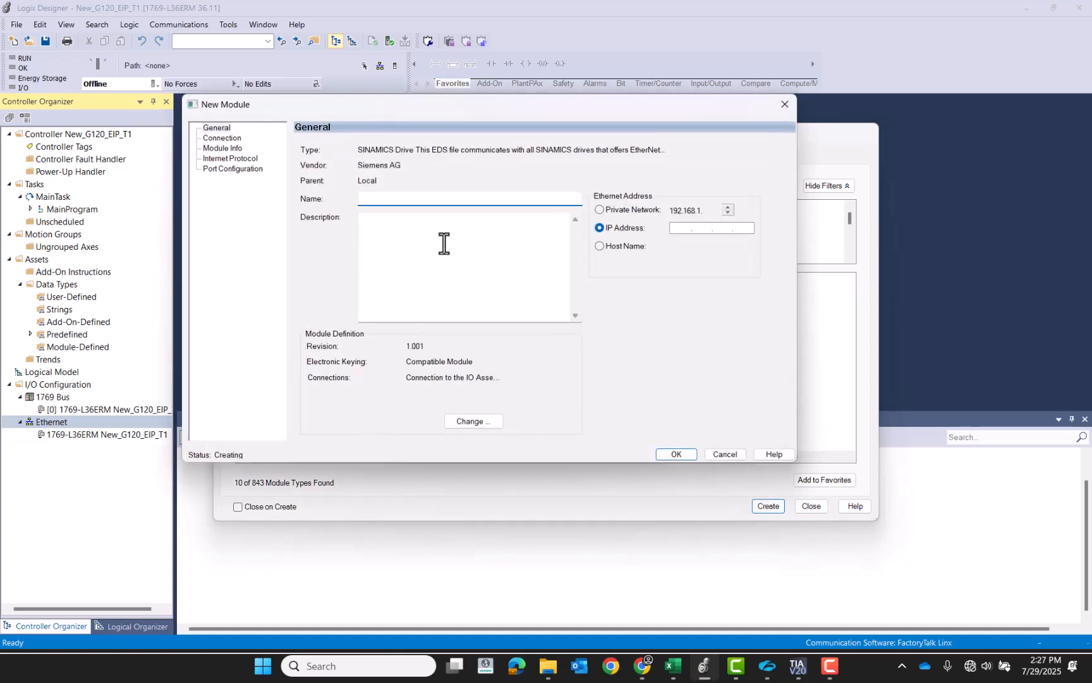
Step: Name the new module Drive1 and assign it the private network address 192.168.1.20
text(Drive1)
click(620, 209)
click(715, 209)
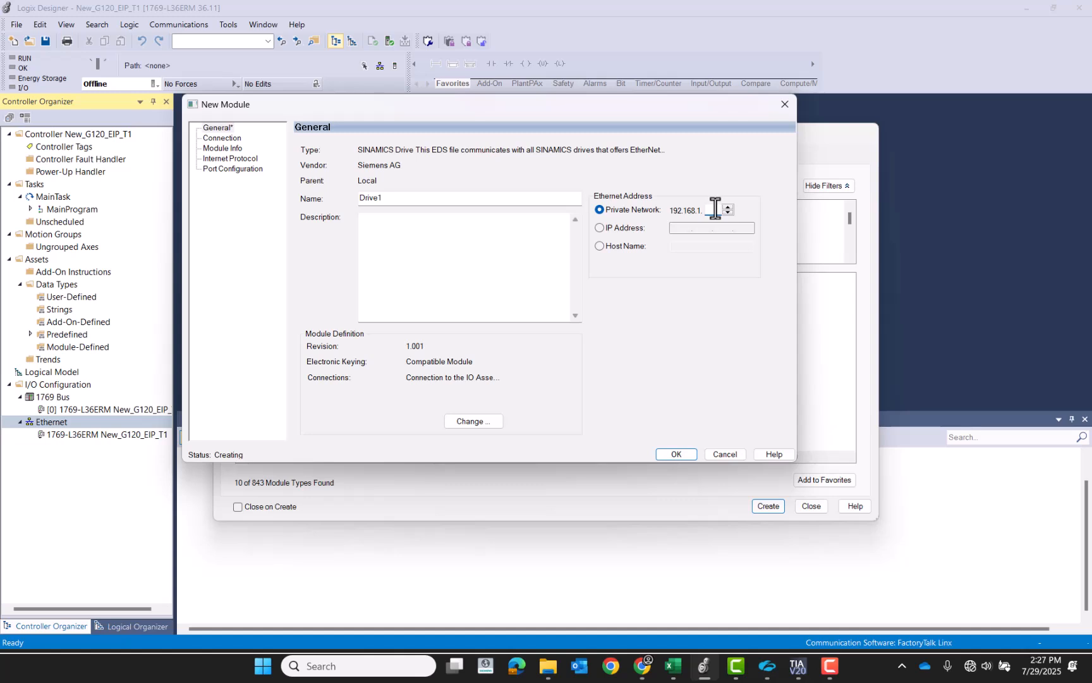
text(10)
Step: Set the module definition to Disable Keying and its I/O connection to INT data with input and output sizes of 2
click(474, 421)
click(509, 221)
click(517, 247)
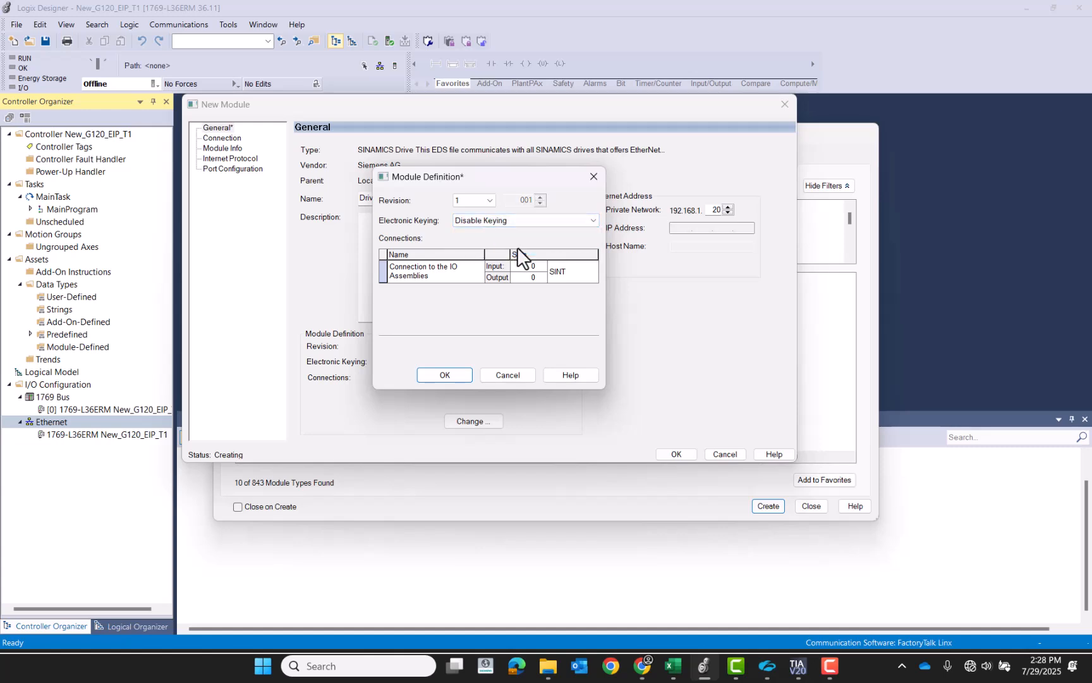
click(572, 271)
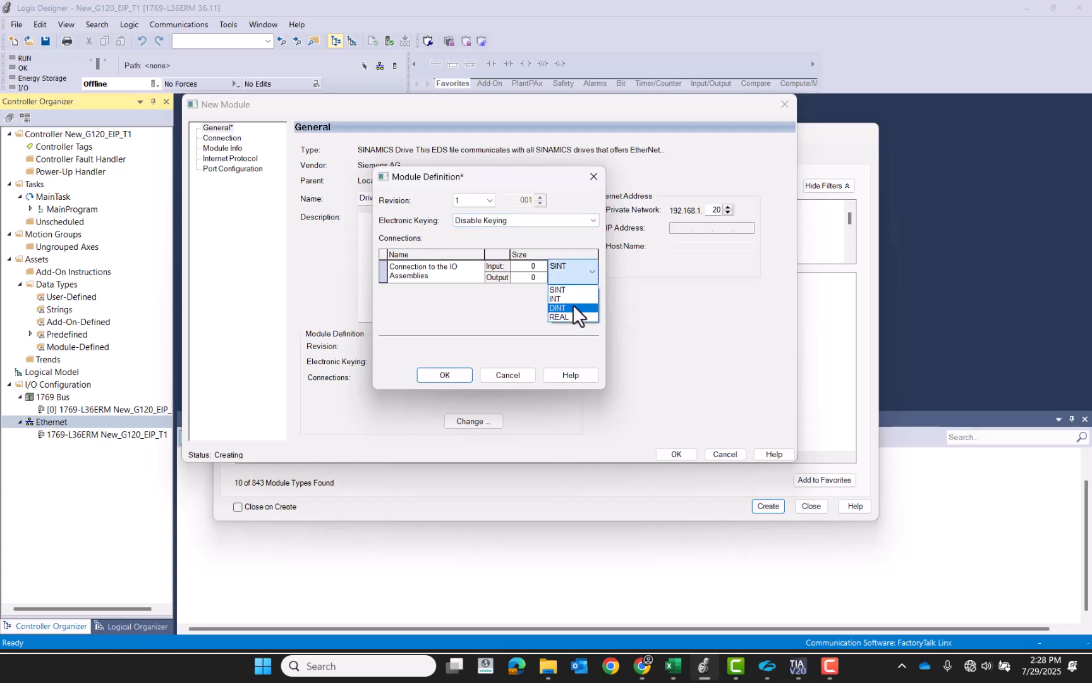
click(573, 299)
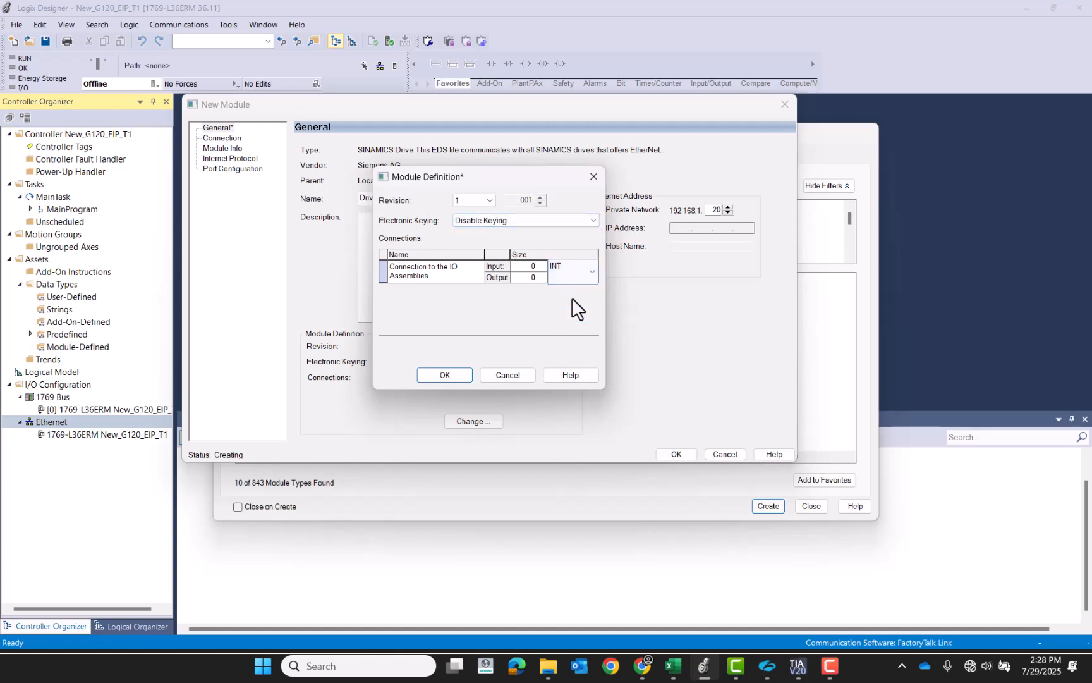
click(542, 266)
Step: Switch to TIA Portal, check the PROFIdrive telegram selection p922 in the accessible drive's communication configuration parameters, and return to Logix Designer
click(797, 665)
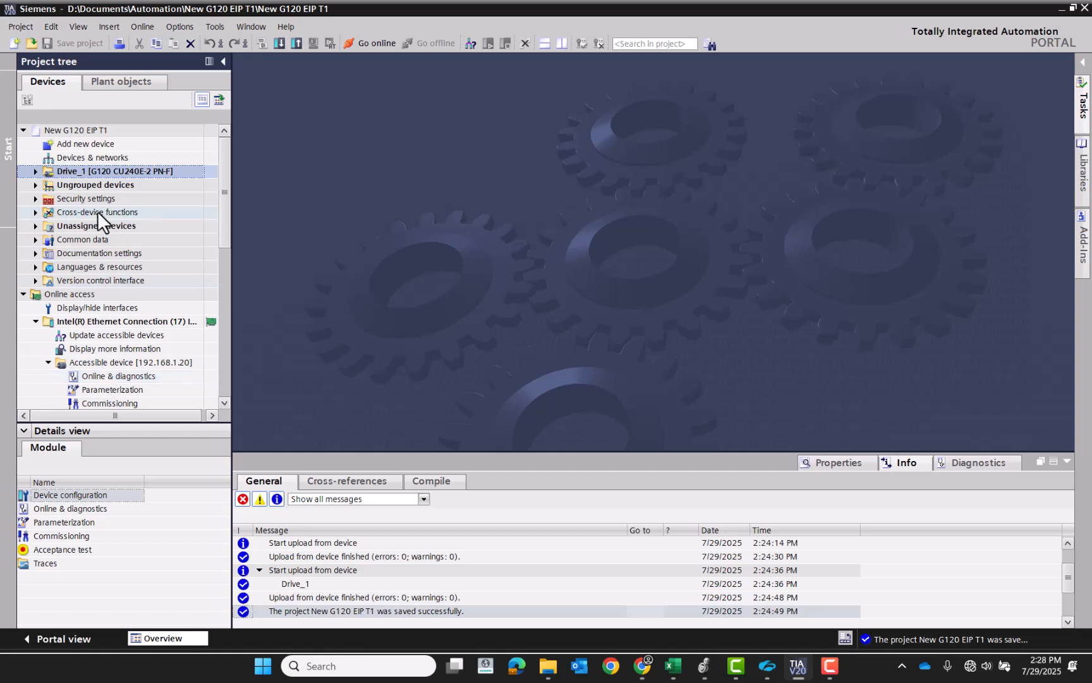
double_click(108, 388)
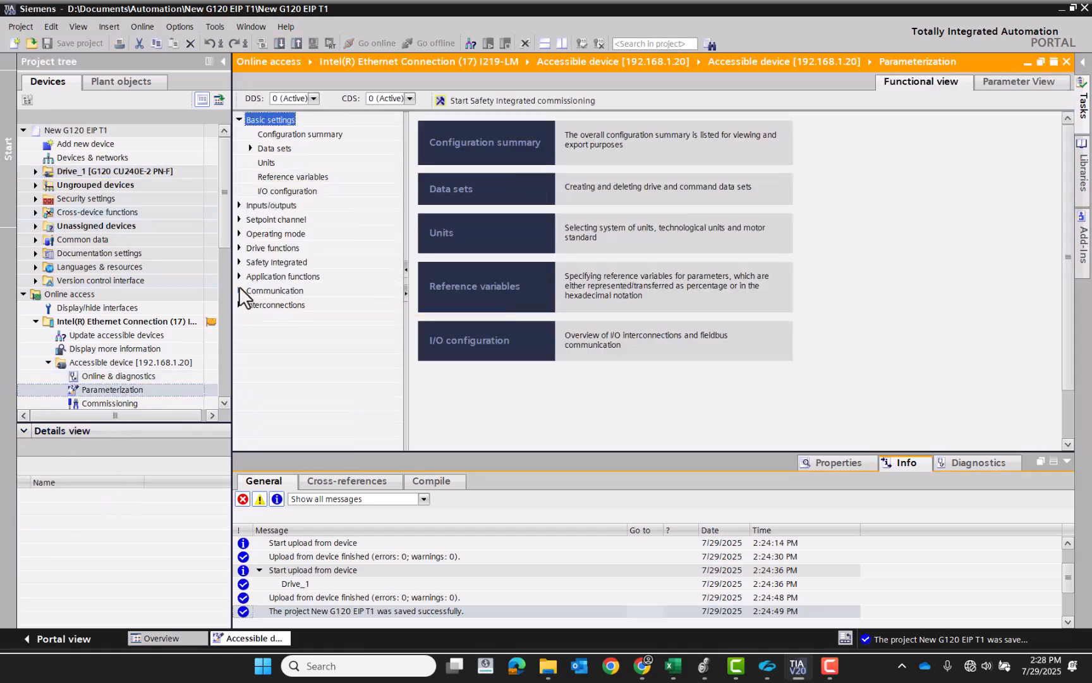
click(239, 290)
click(1027, 79)
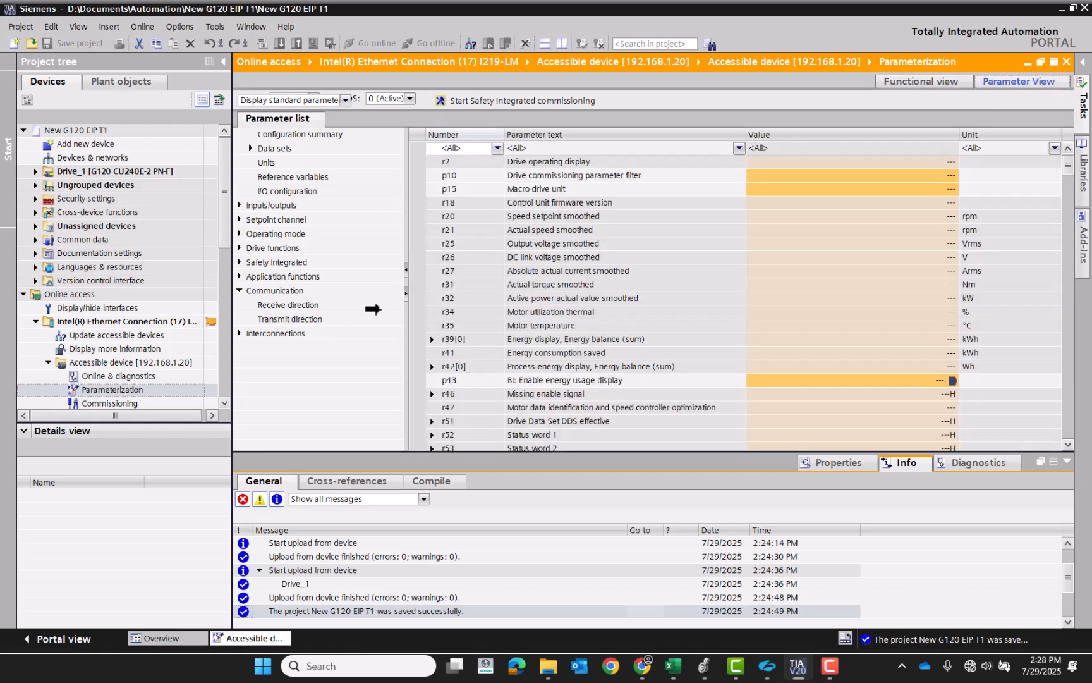
click(239, 304)
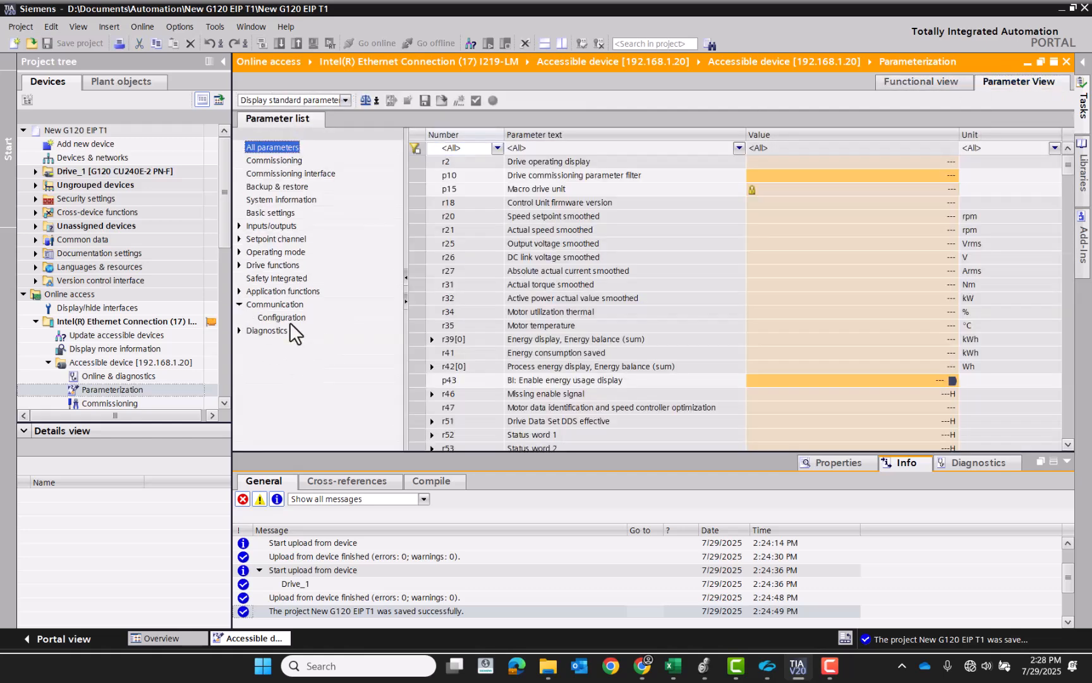
click(287, 318)
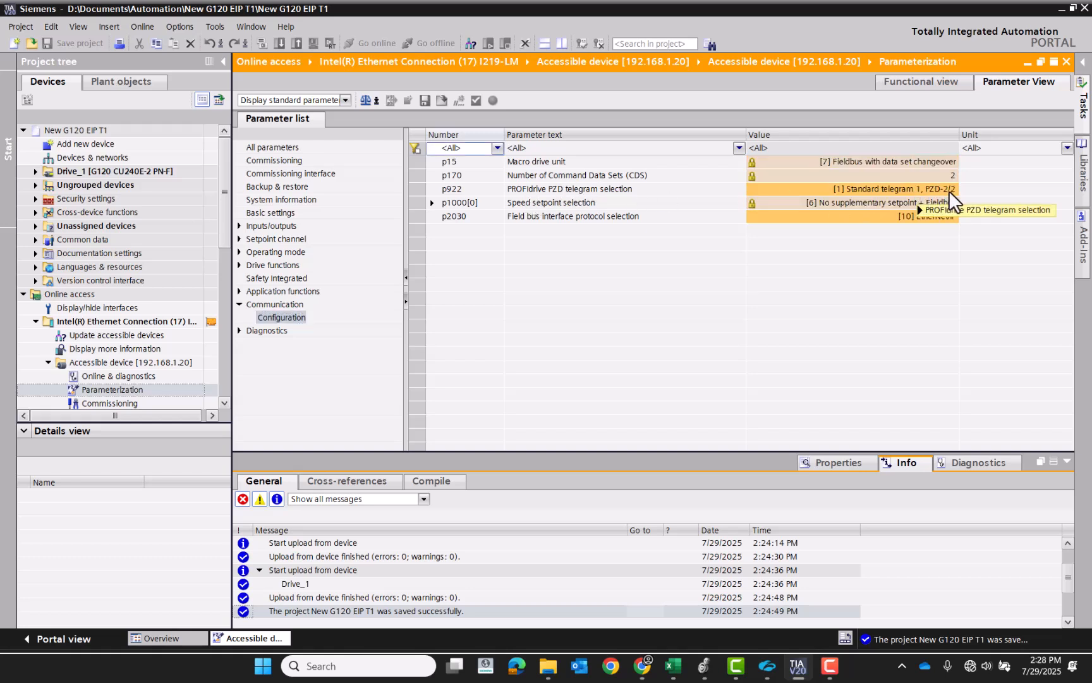
click(1058, 11)
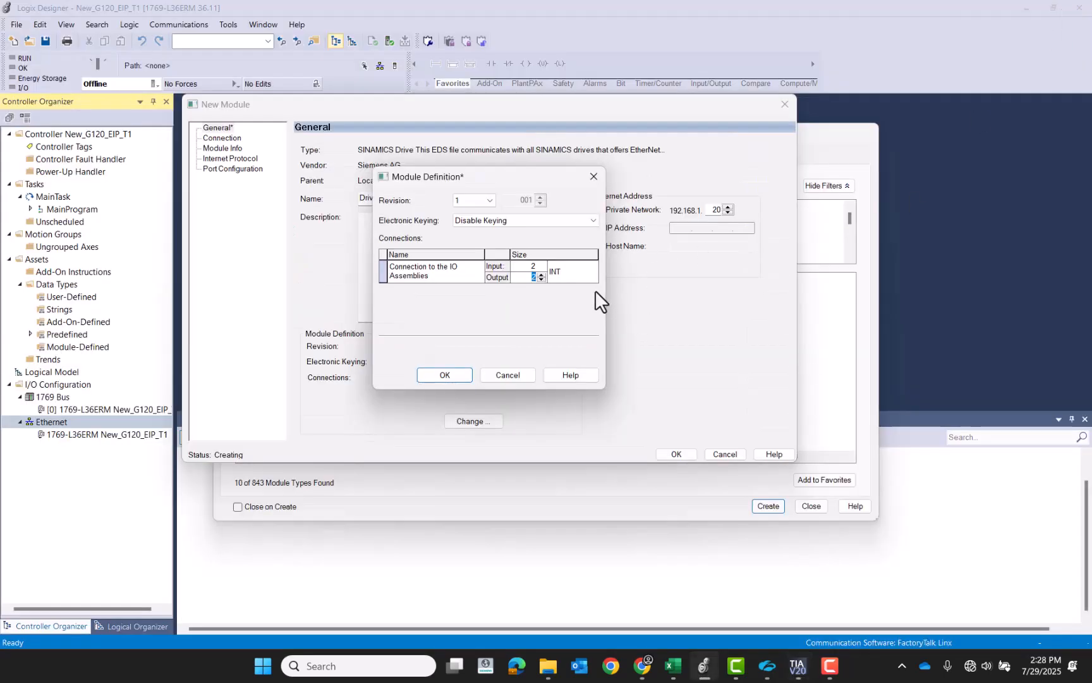
Step: Keep INT as the connection data type, apply the module definition change, and finish creating the Drive1 module
click(587, 273)
click(588, 274)
click(574, 299)
click(452, 376)
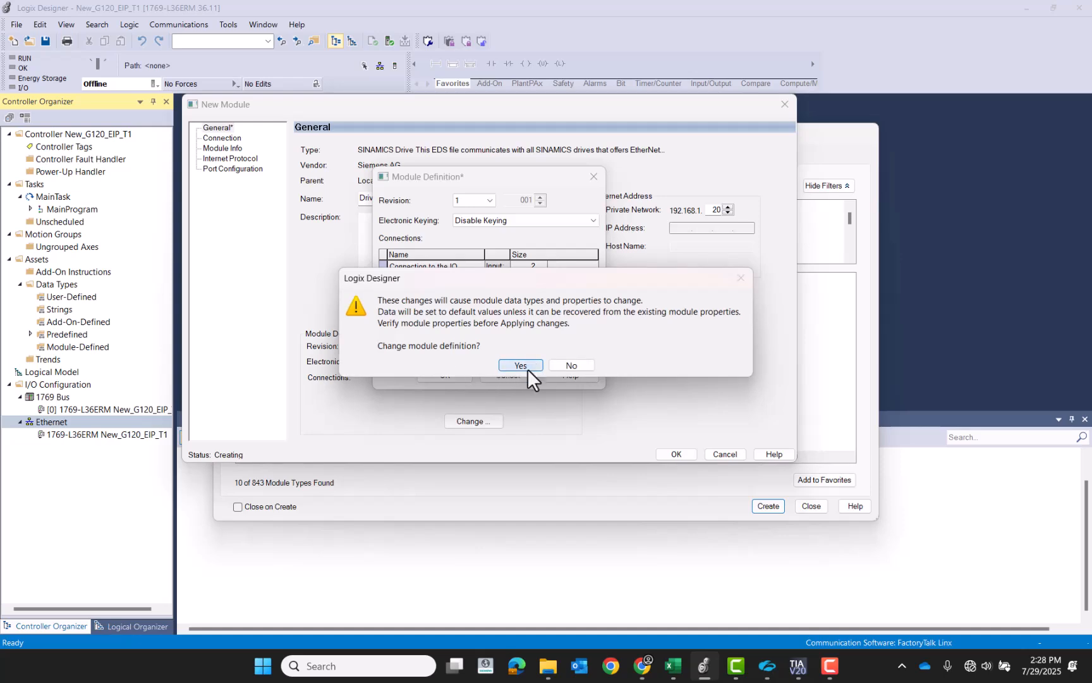
click(526, 367)
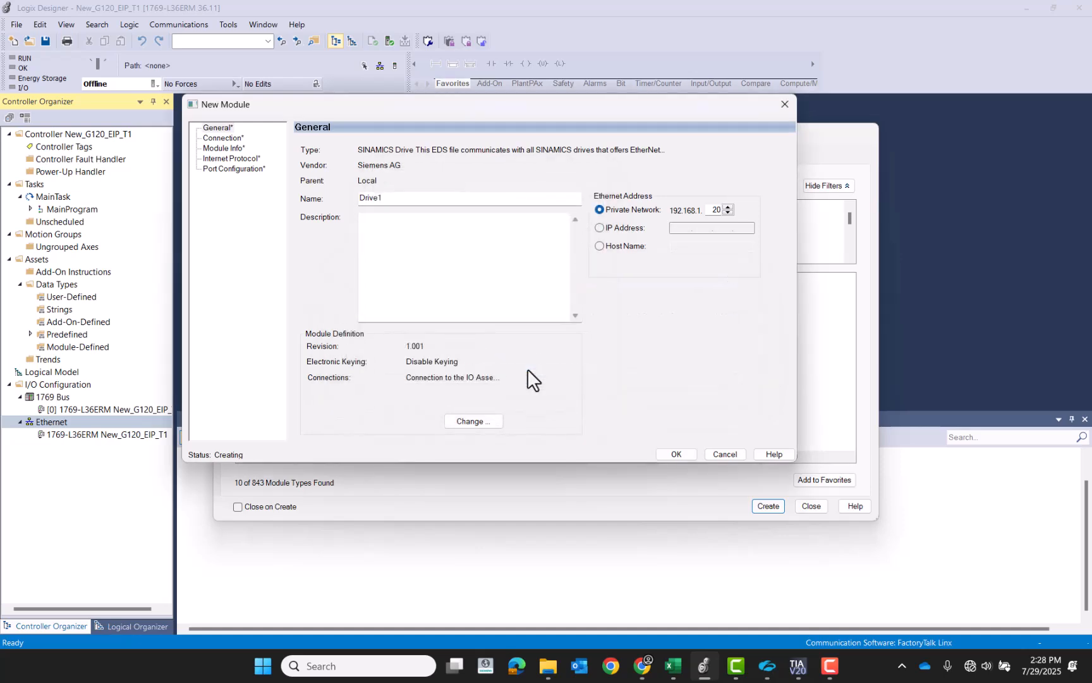
click(675, 454)
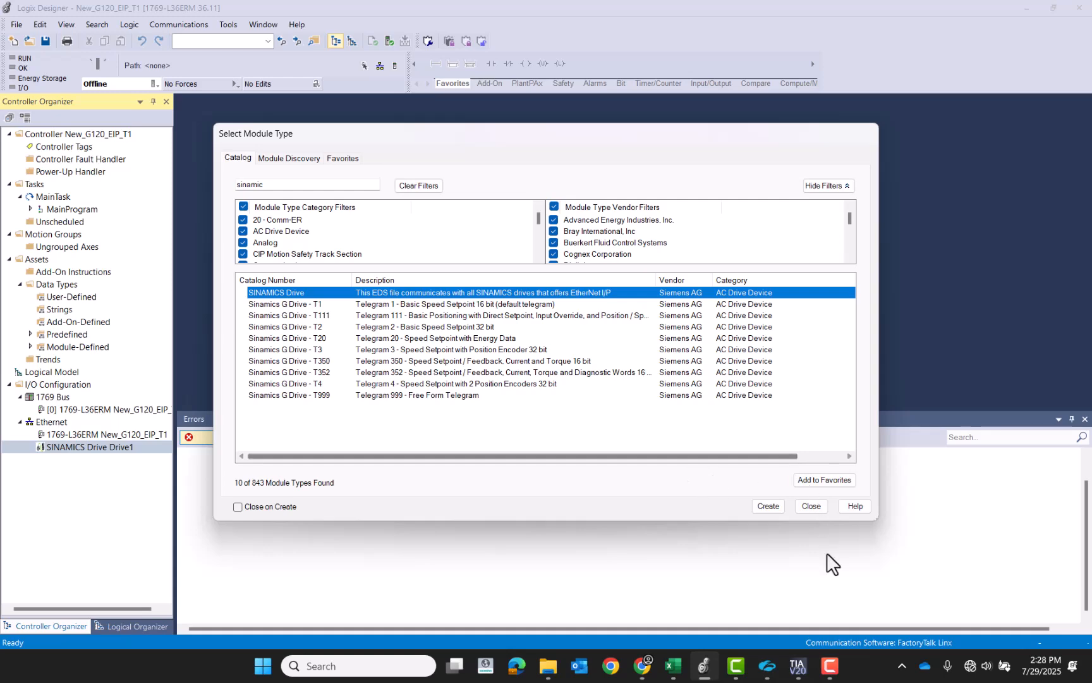
click(822, 511)
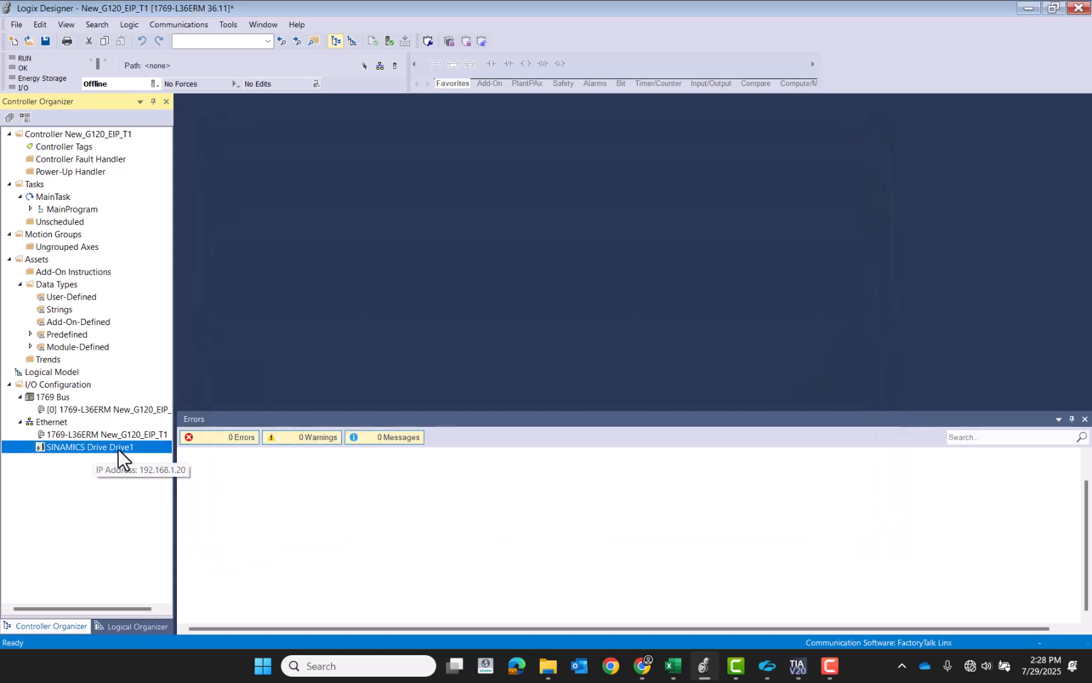
Step: Start an Add-On Instruction import and browse the downloaded 109824950_SINAMICS_EIP_2025-07 package to the G120 PLC AOI's Speed Control folder
click(31, 209)
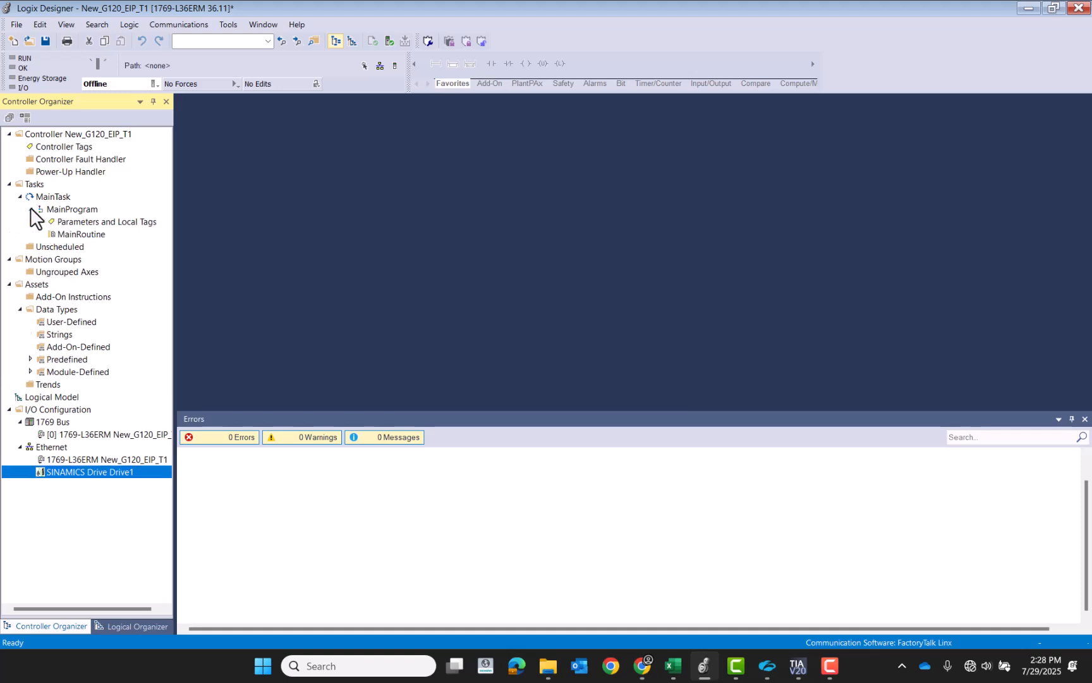
right_click(52, 295)
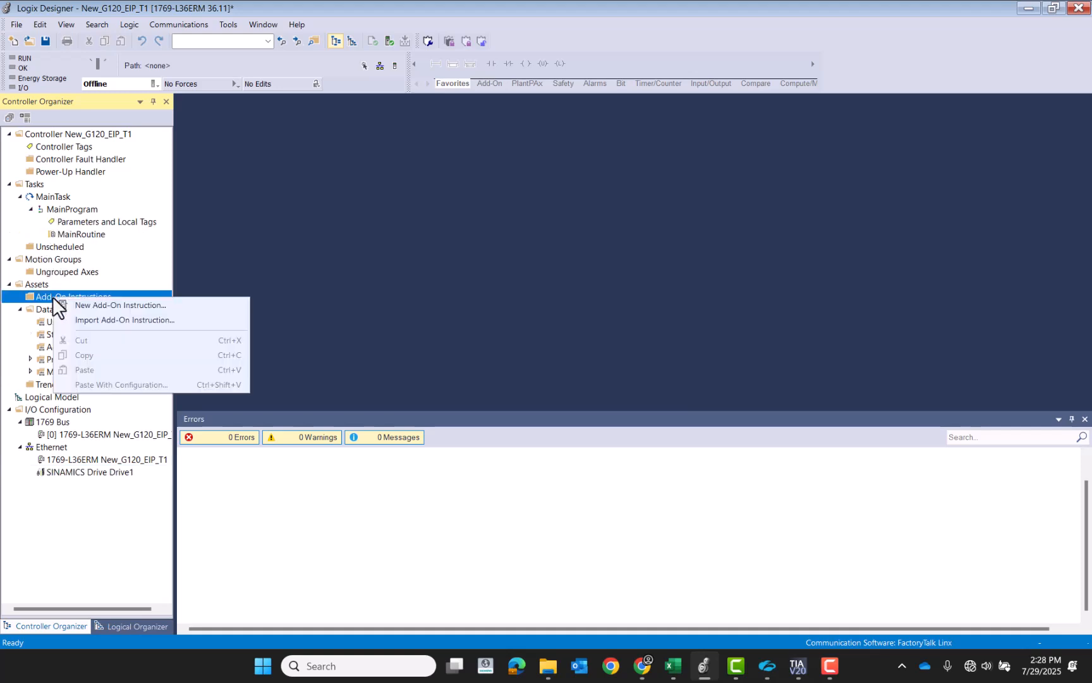
click(144, 320)
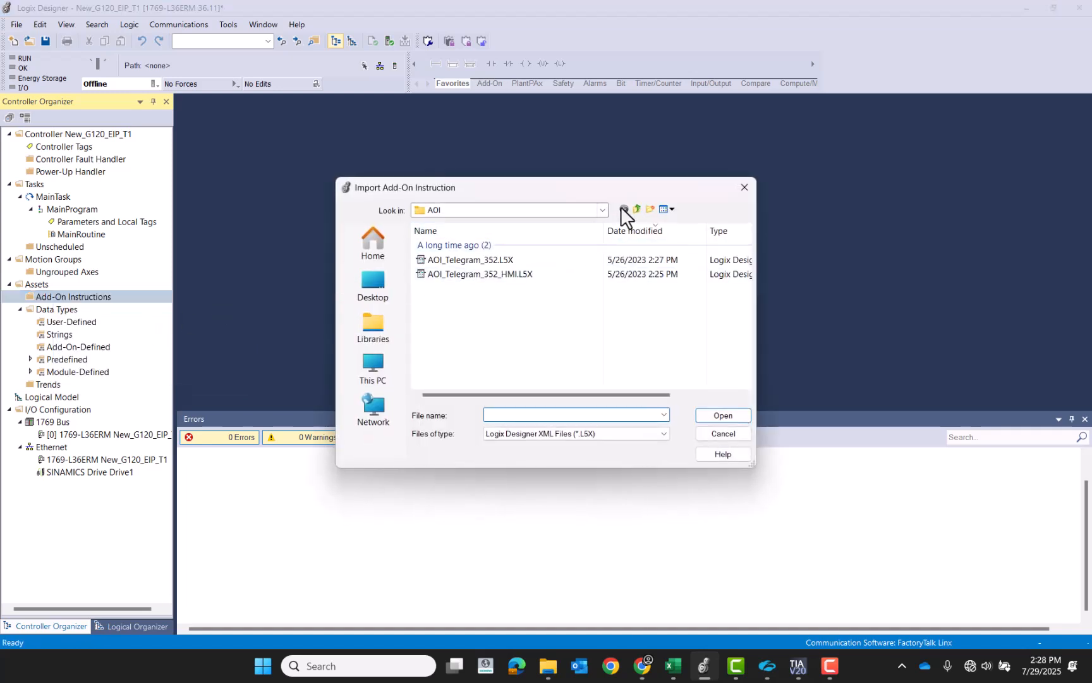
click(601, 209)
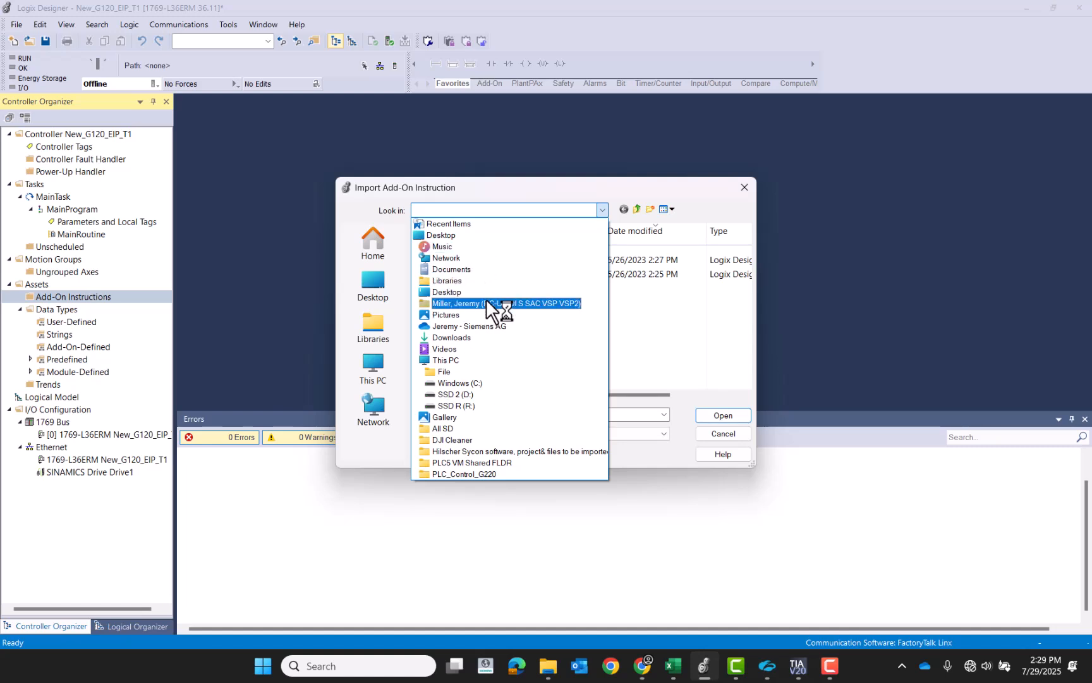
click(483, 335)
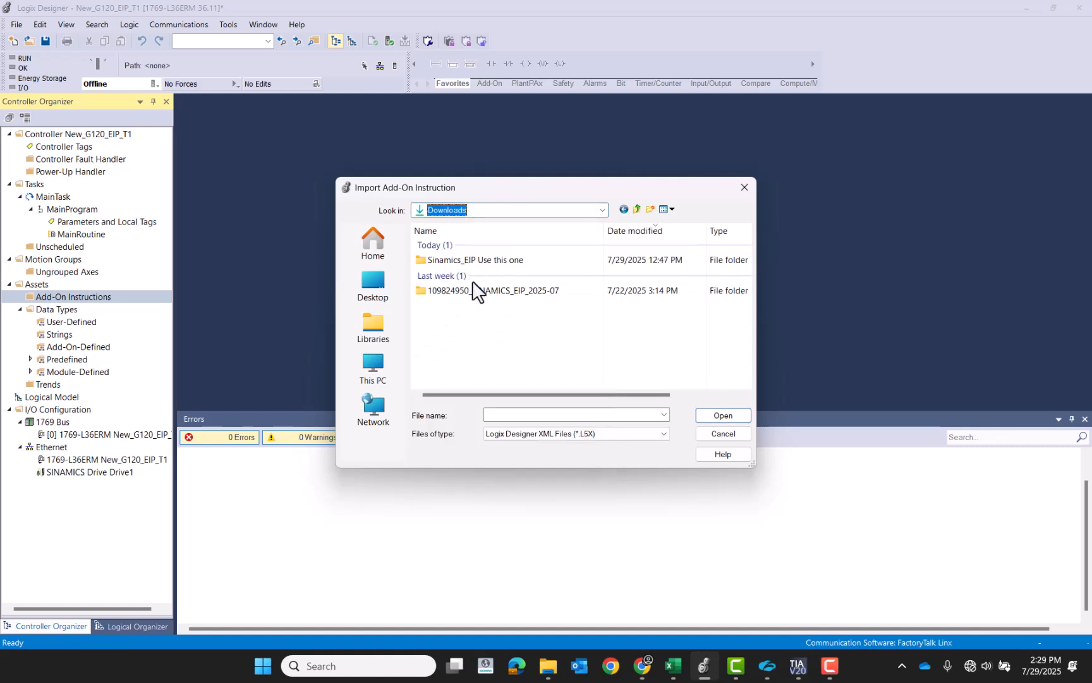
double_click(472, 291)
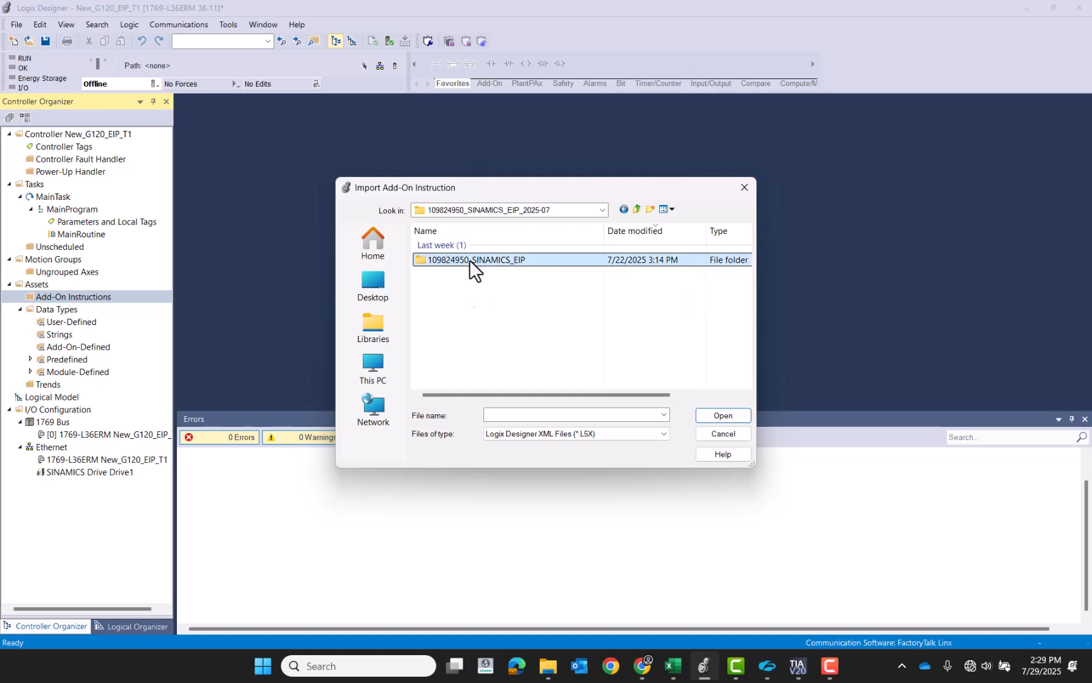
double_click(470, 261)
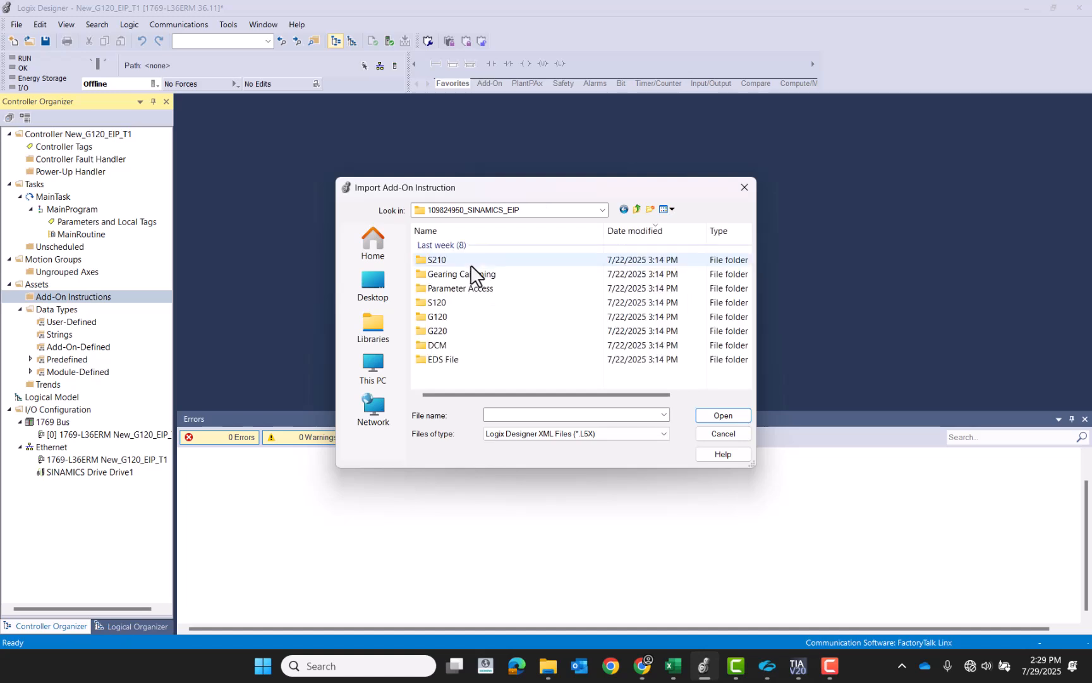
double_click(438, 322)
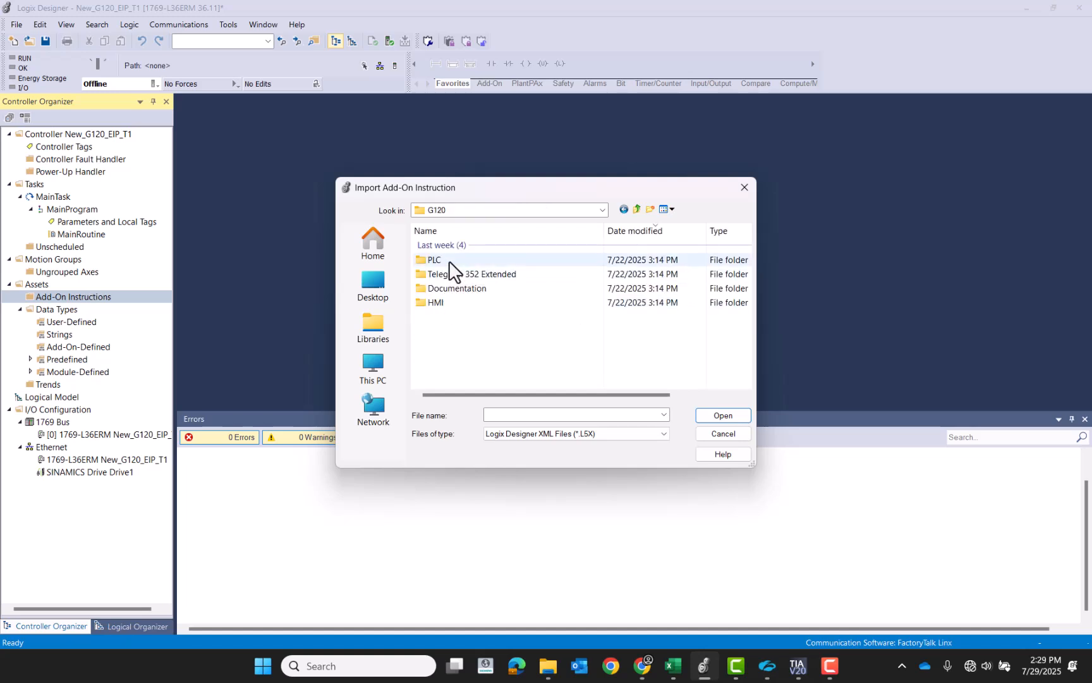
double_click(448, 261)
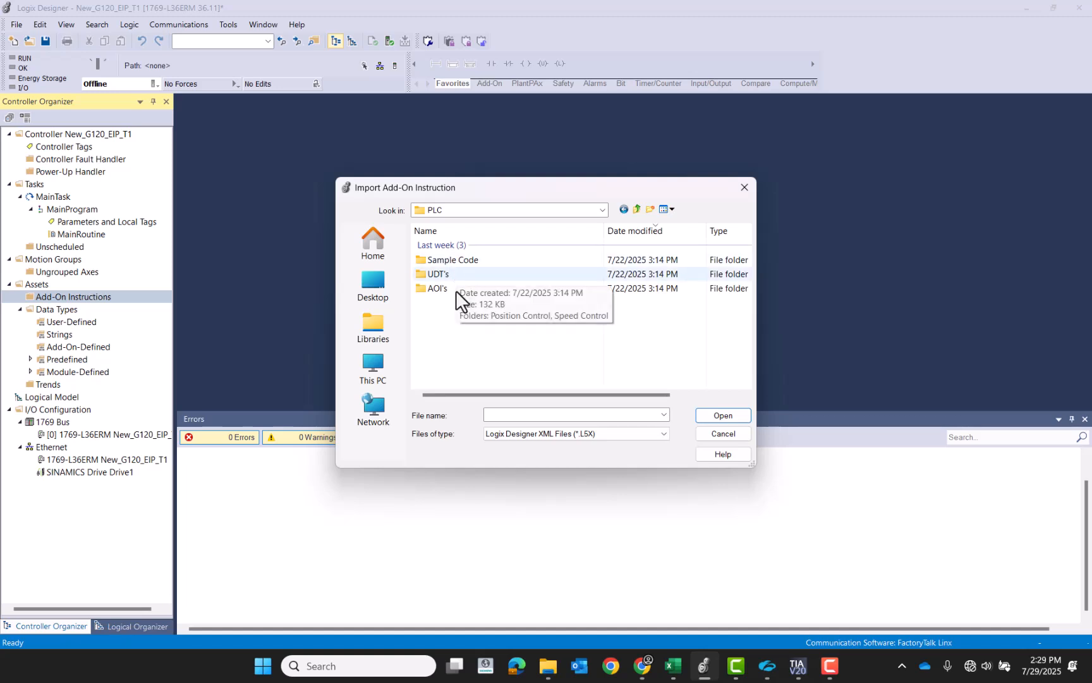
click(451, 290)
double_click(452, 290)
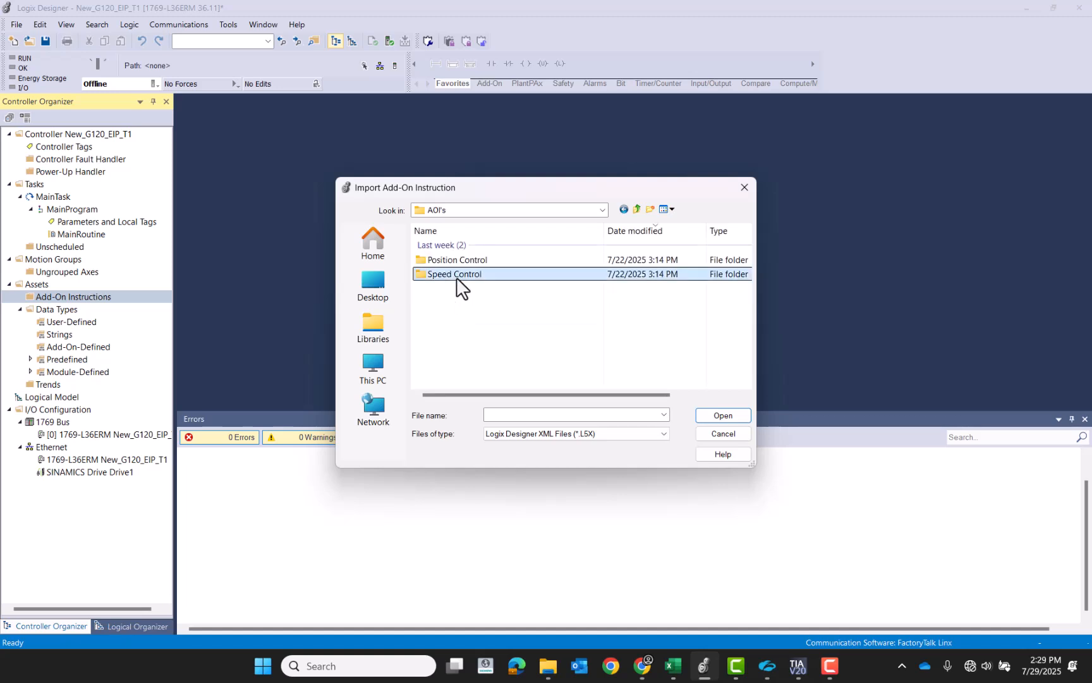
double_click(456, 276)
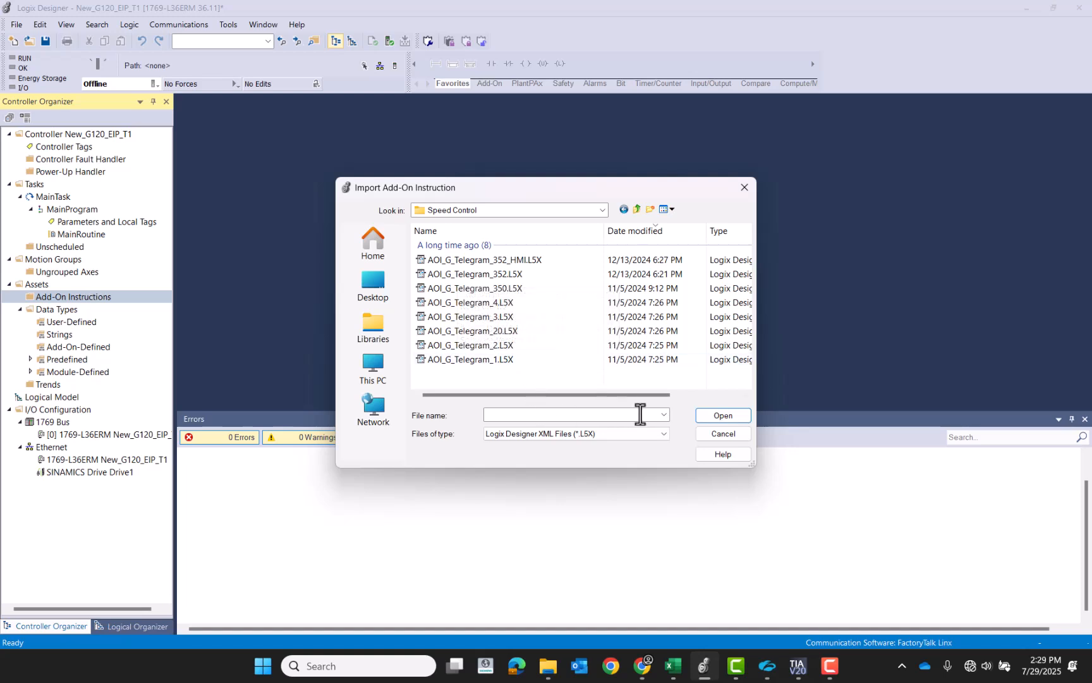
Step: Import AOI_G_Telegram_1.L5X as a new Add-On Instruction, keeping the final name AOI_G_Telegram_1
click(468, 358)
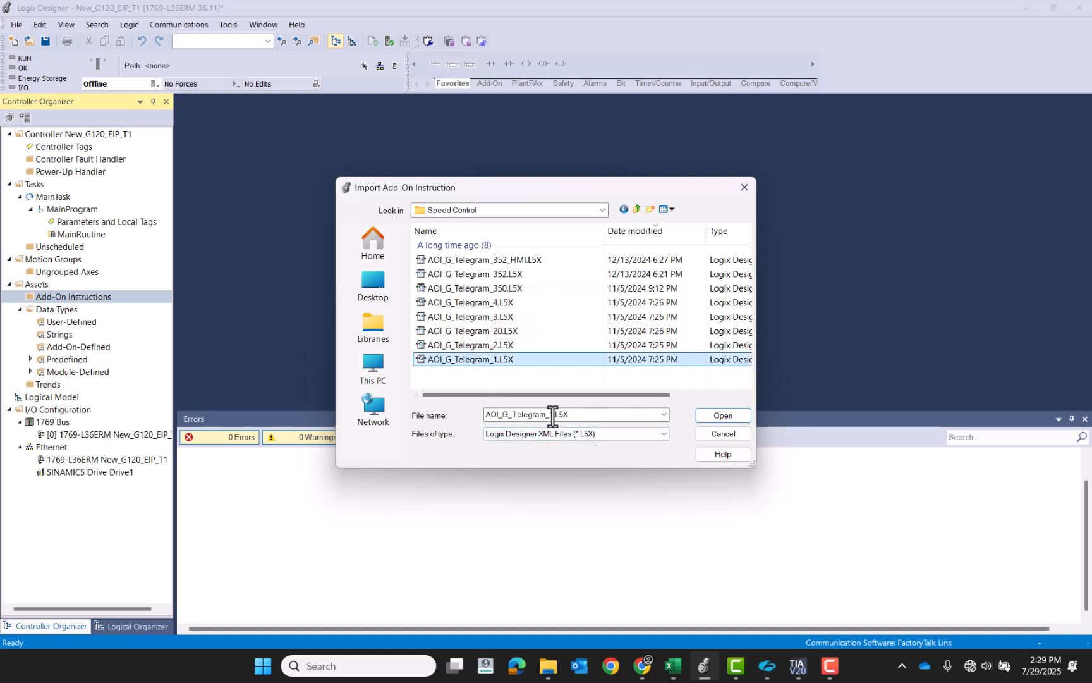
click(727, 416)
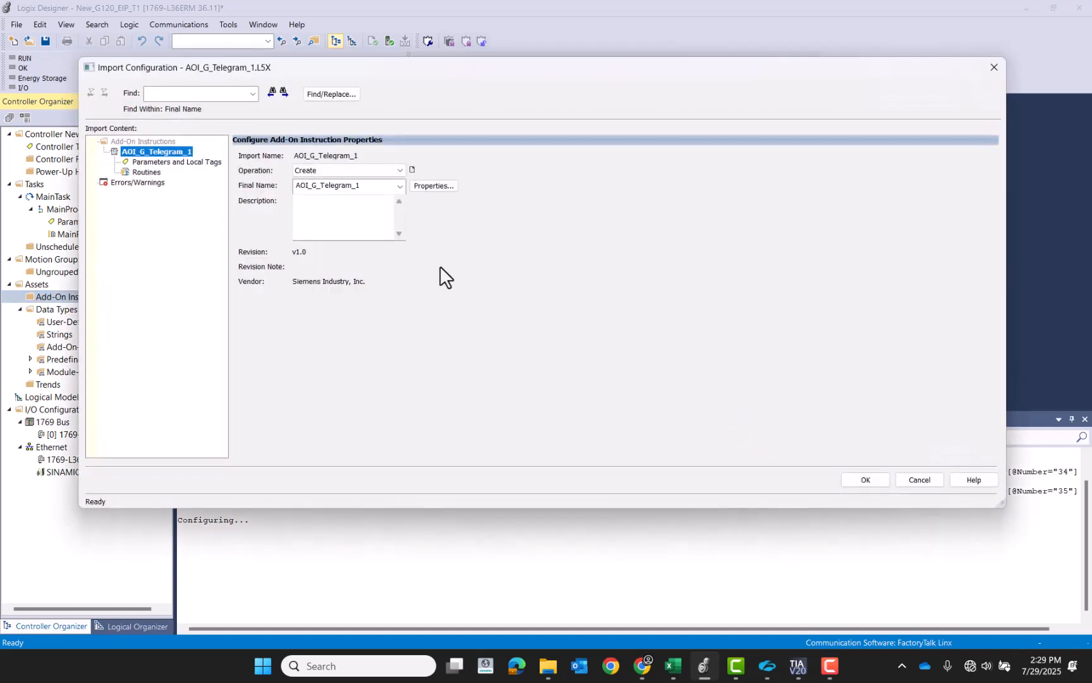
click(863, 482)
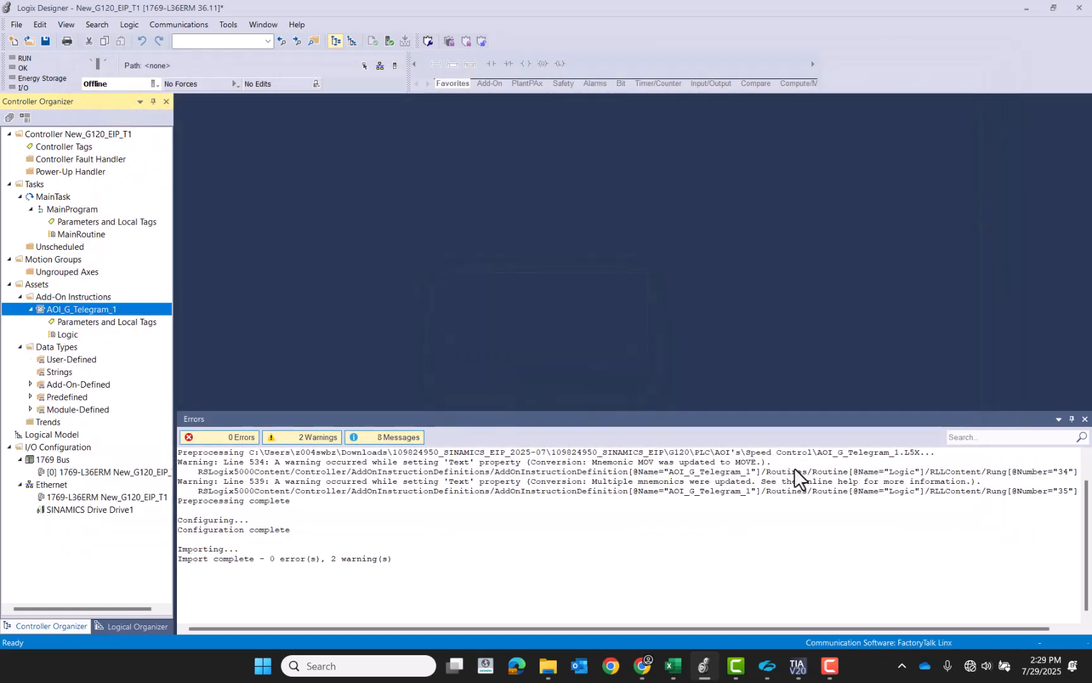
Step: Import the G_Telegram_1.L5X routine from the G120 PLC Sample Code Speed Control folder into MainProgram, keeping its default import settings
click(77, 207)
right_click(78, 208)
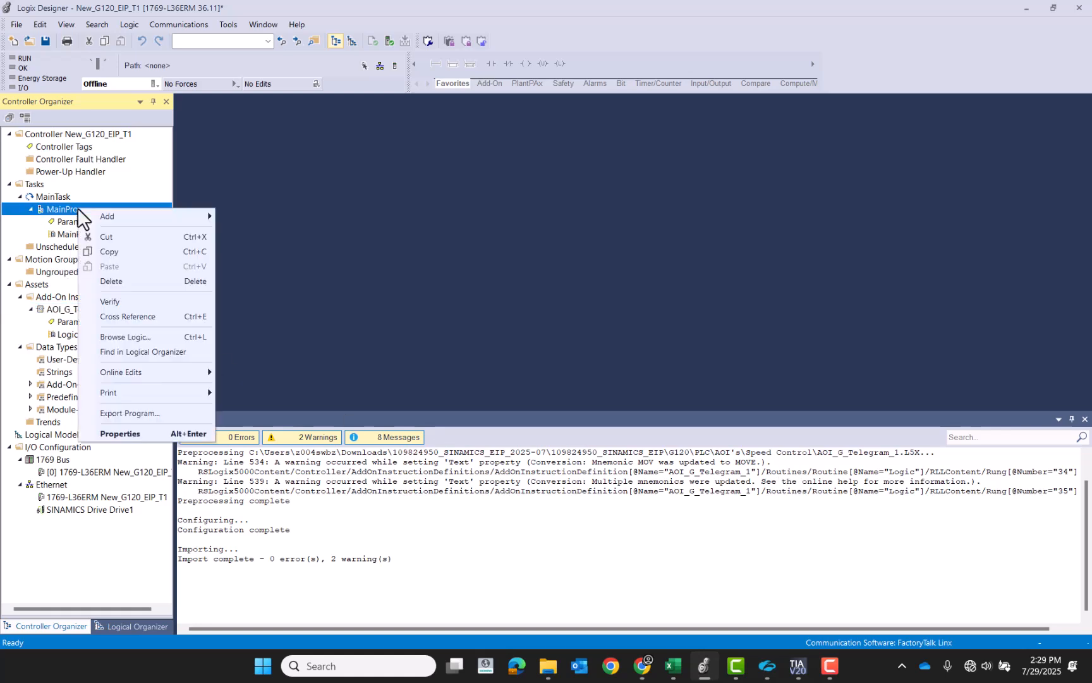
mouse_move(159, 213)
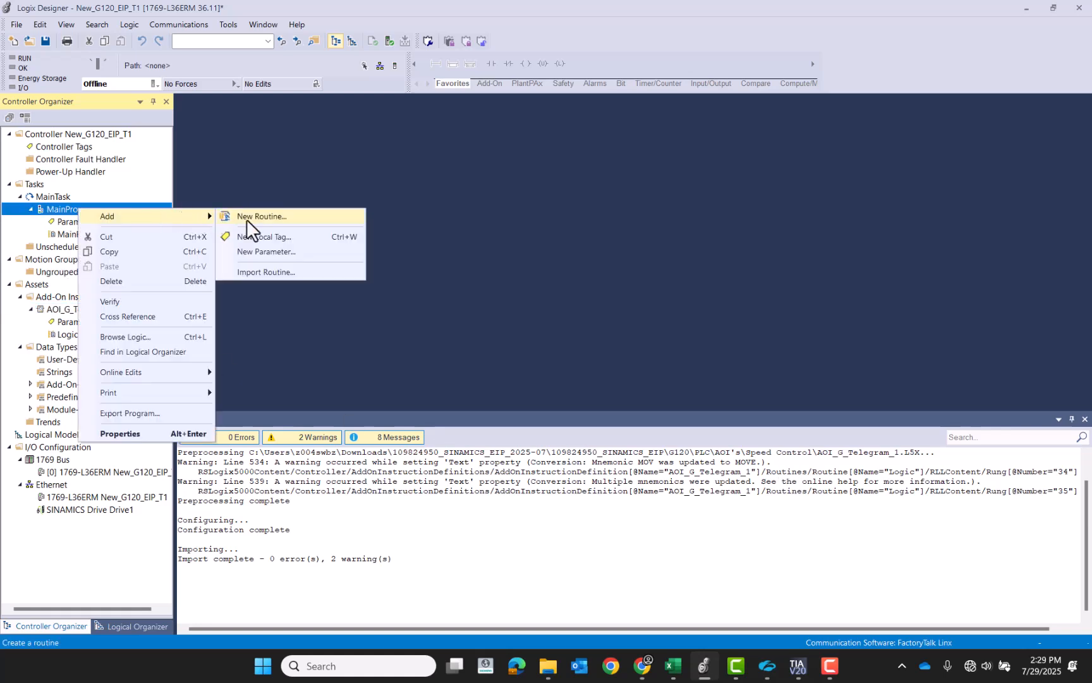
click(285, 272)
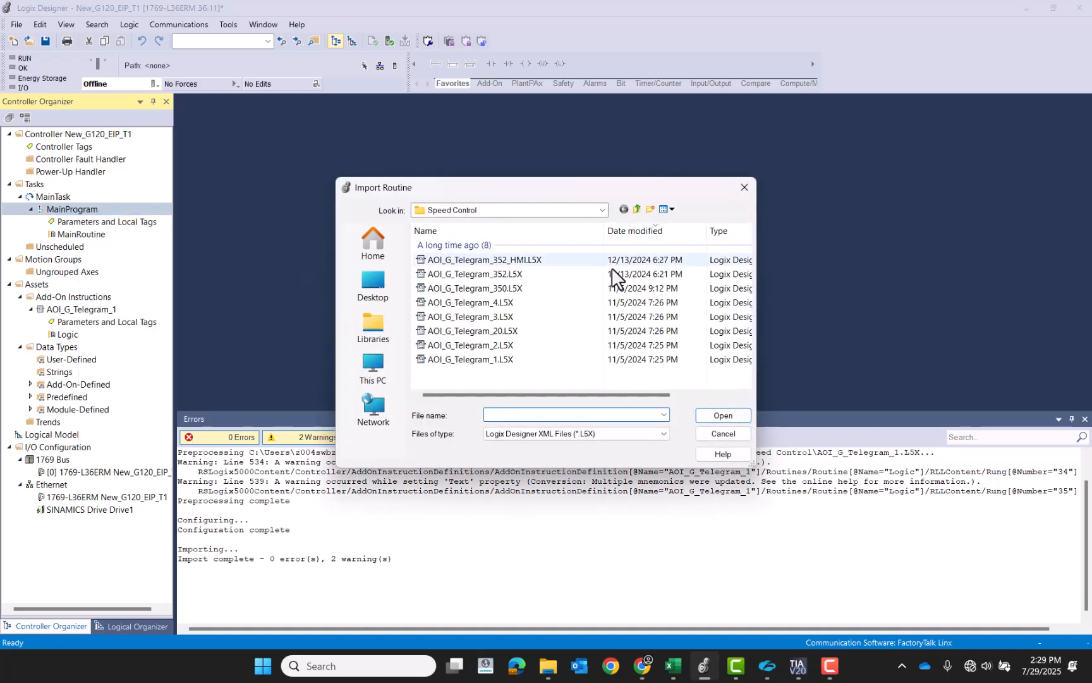
click(635, 207)
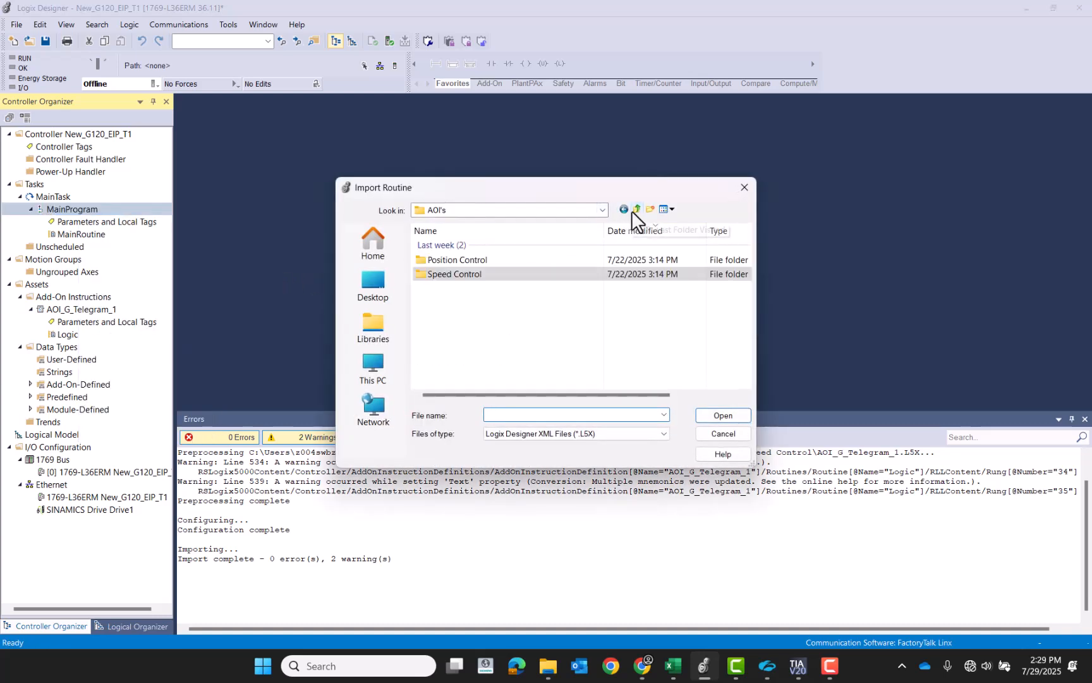
click(636, 208)
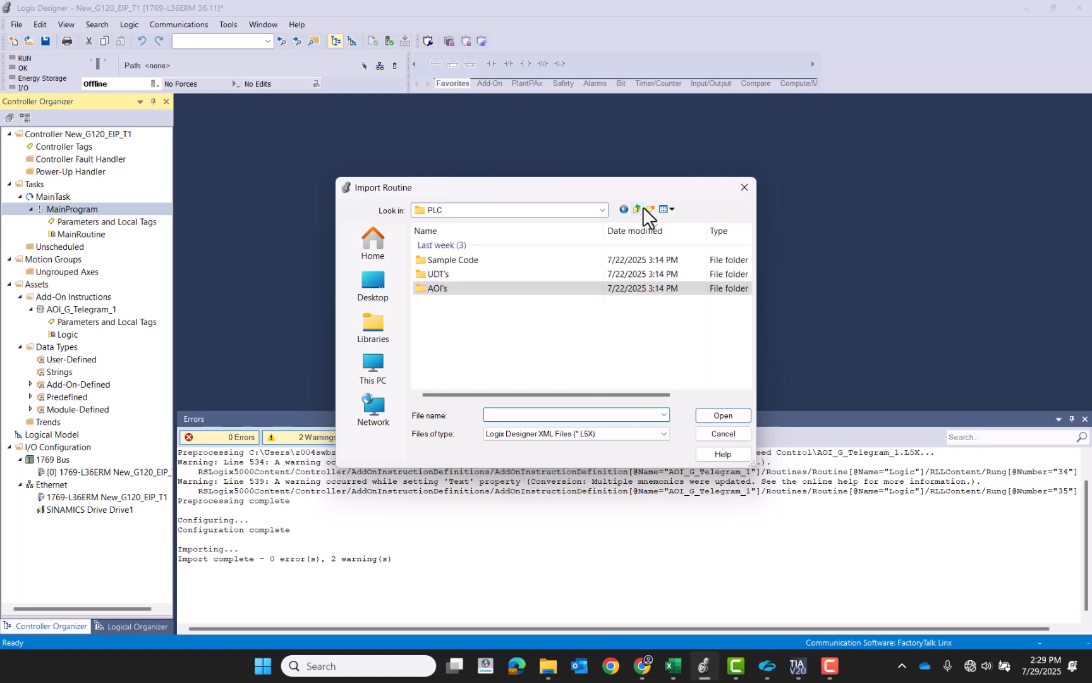
double_click(464, 260)
double_click(463, 274)
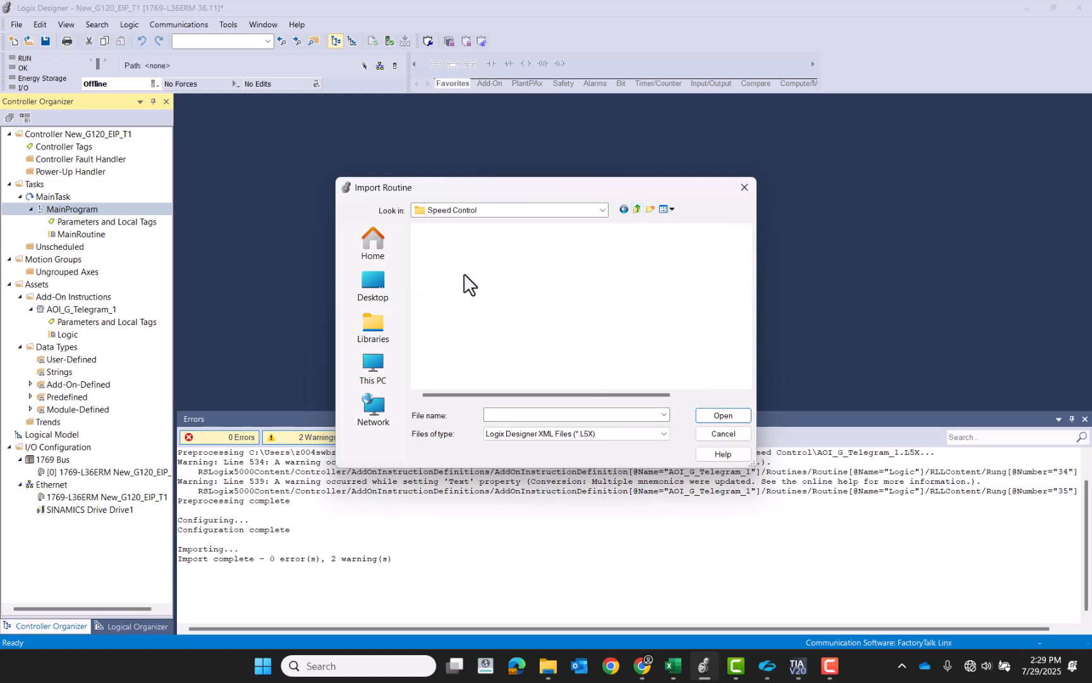
click(464, 359)
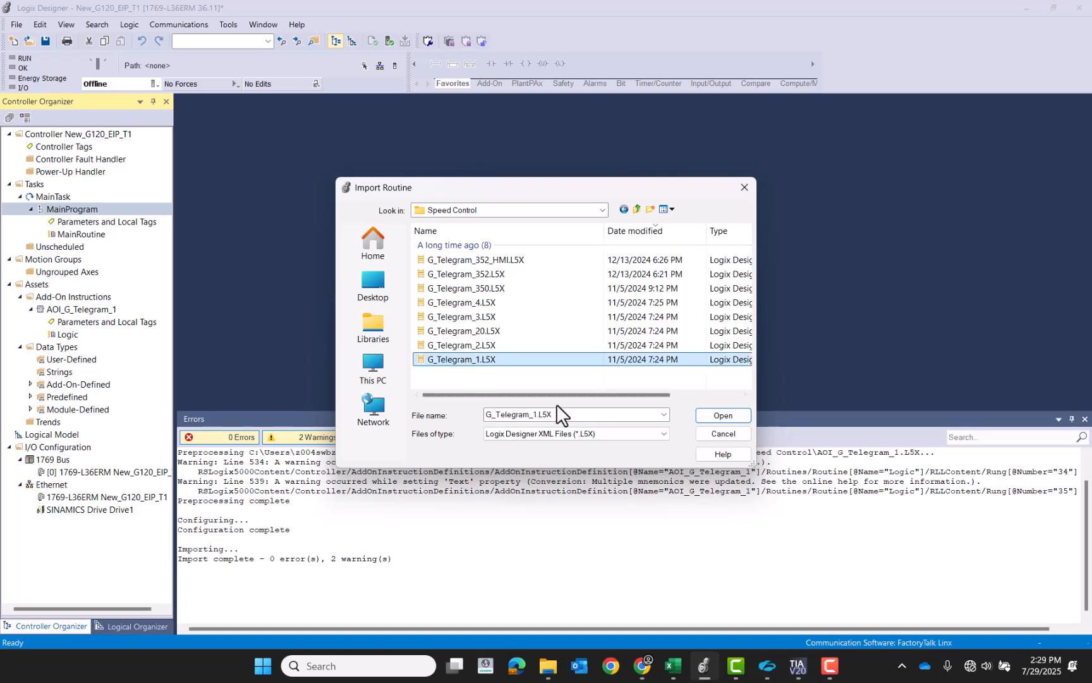
click(734, 416)
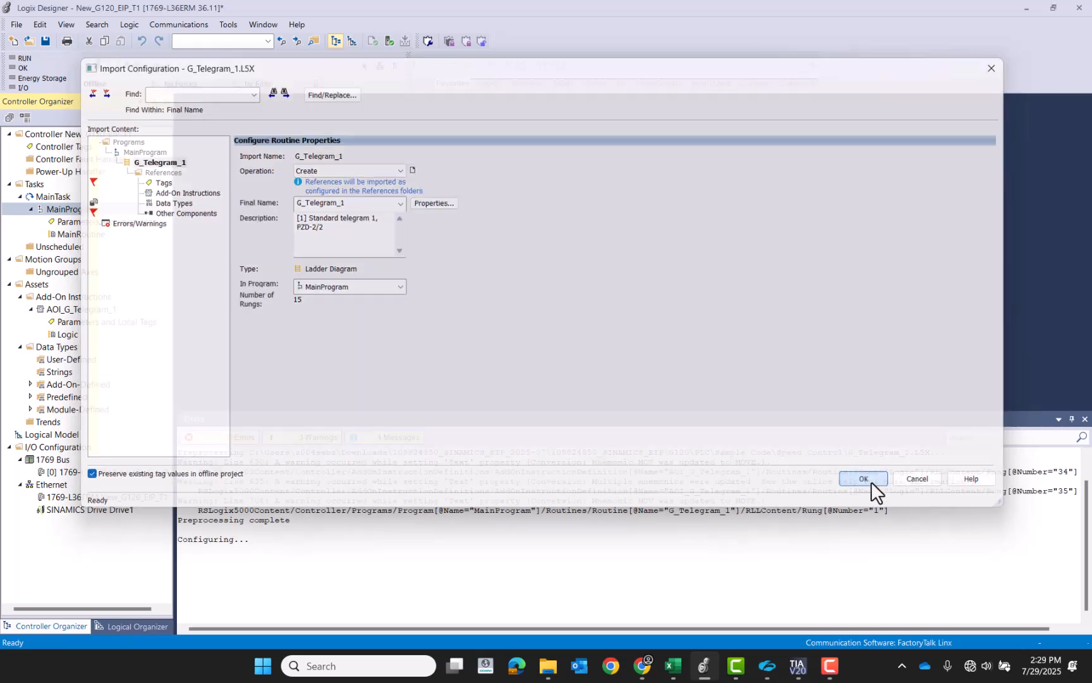
click(871, 481)
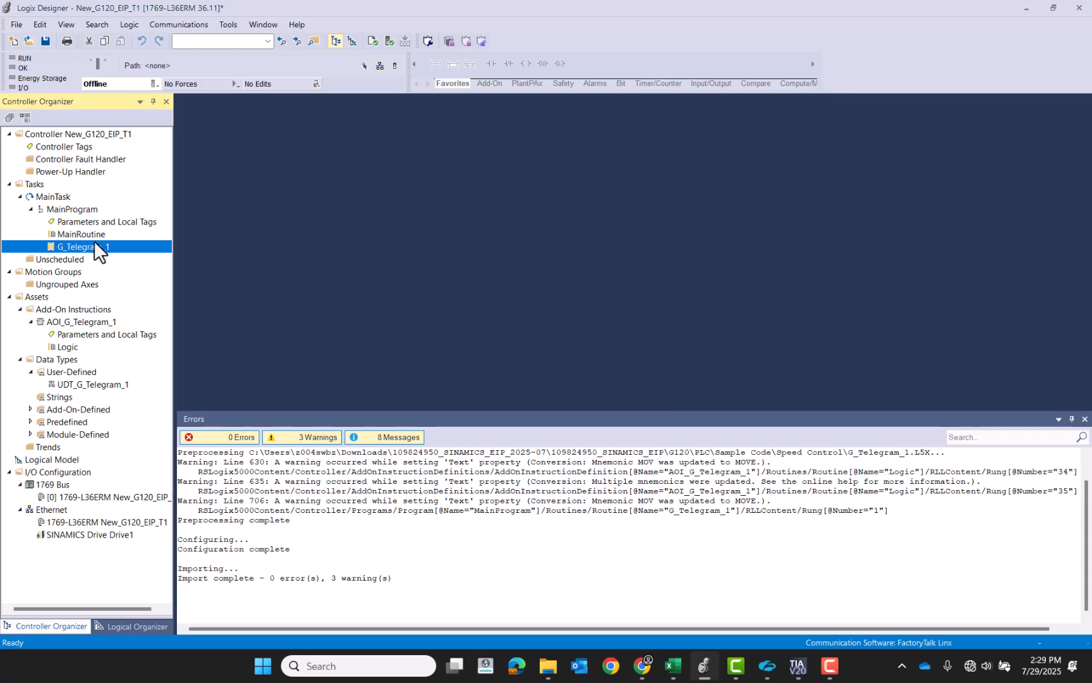
Step: Add a JSR instruction to rung 0 of MainRoutine that calls the G_Telegram_1 routine
double_click(92, 241)
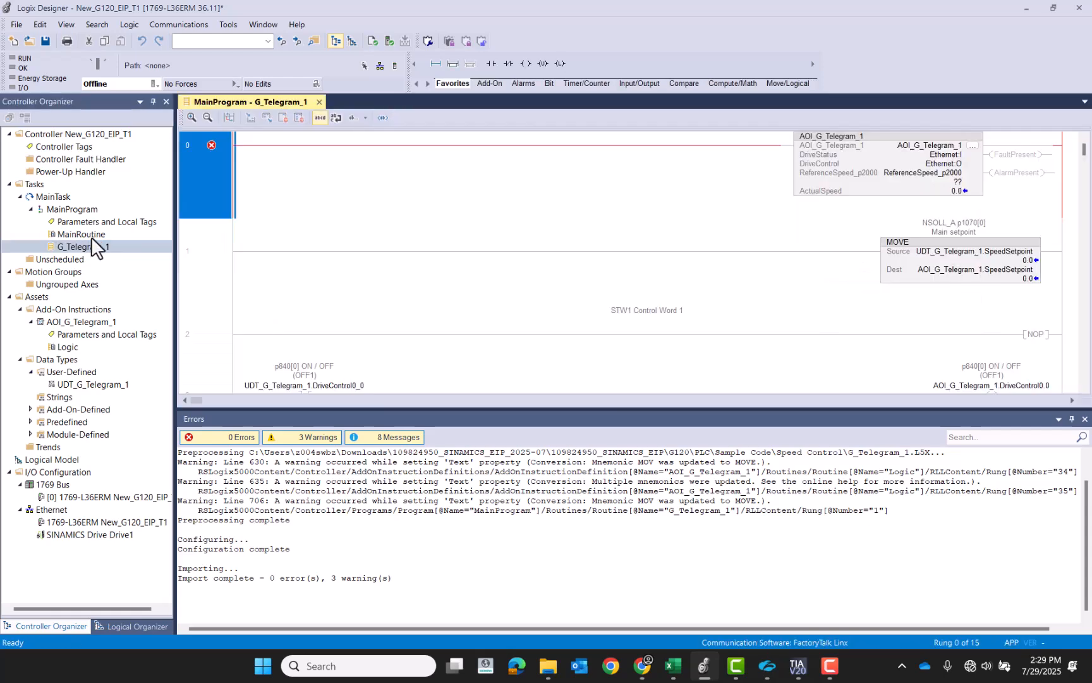
double_click(91, 234)
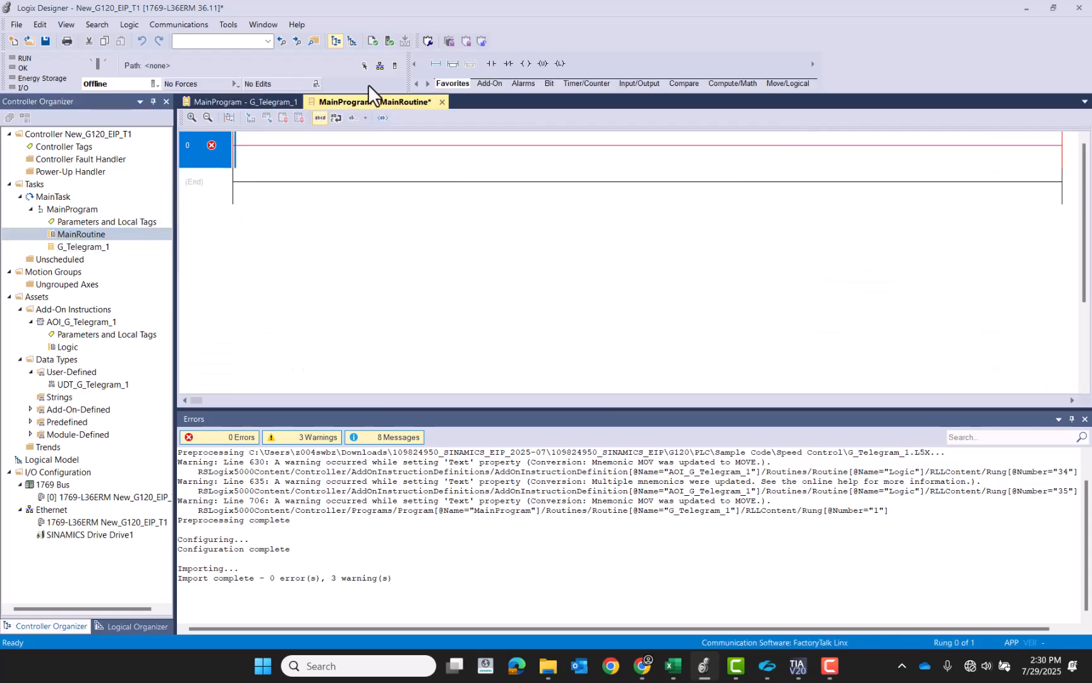
key(Return)
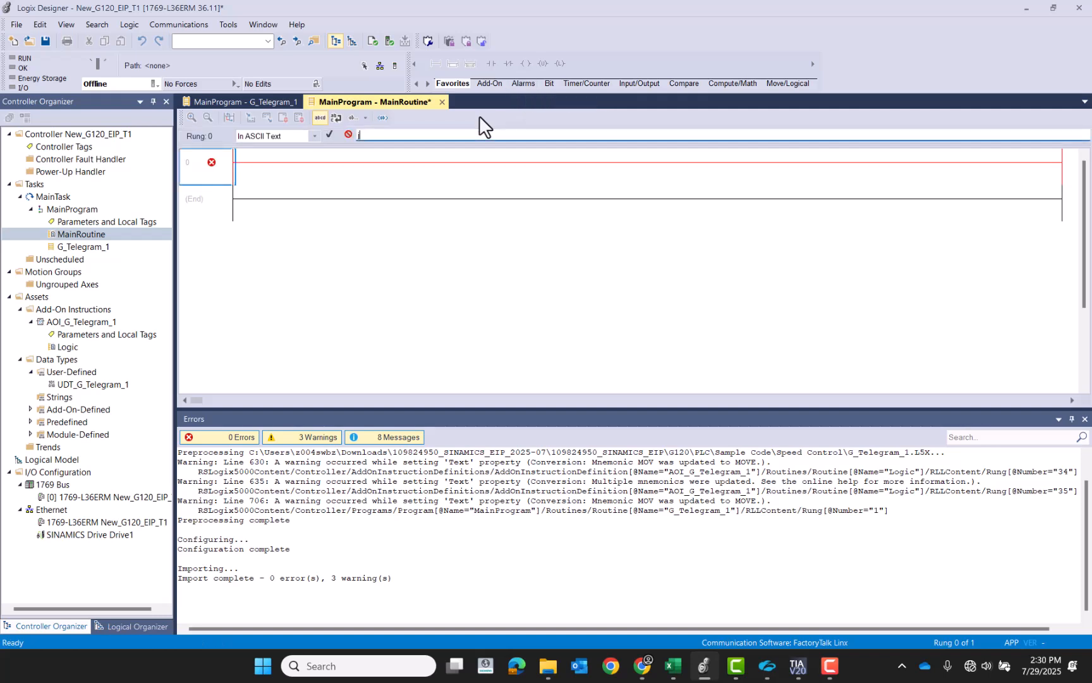
text(jsr)
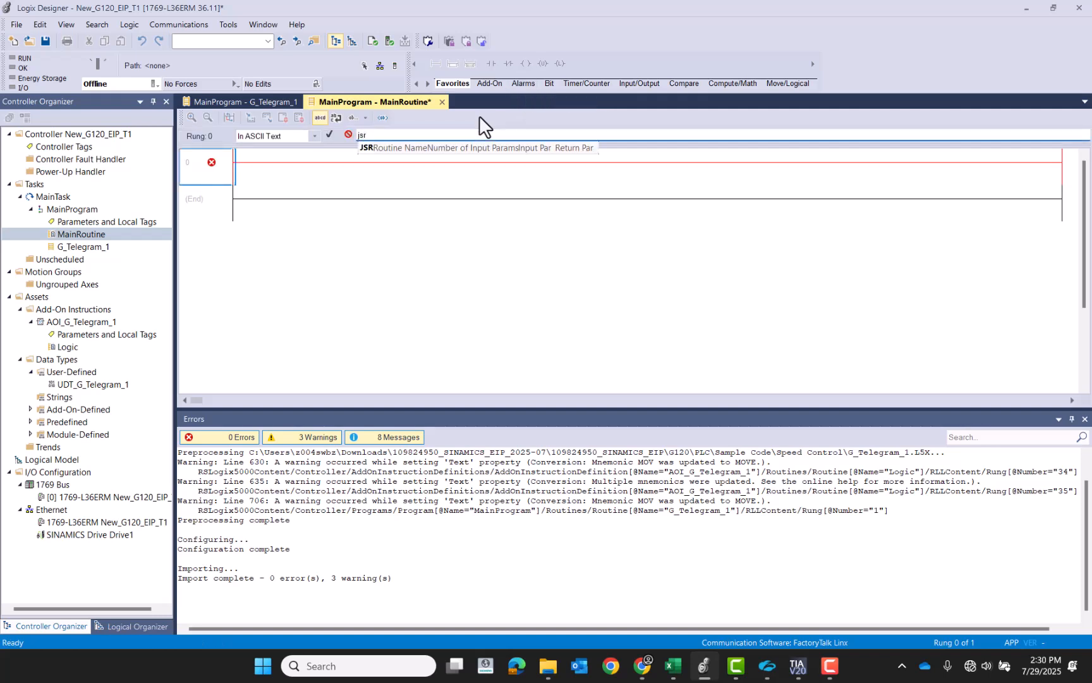
key(Return)
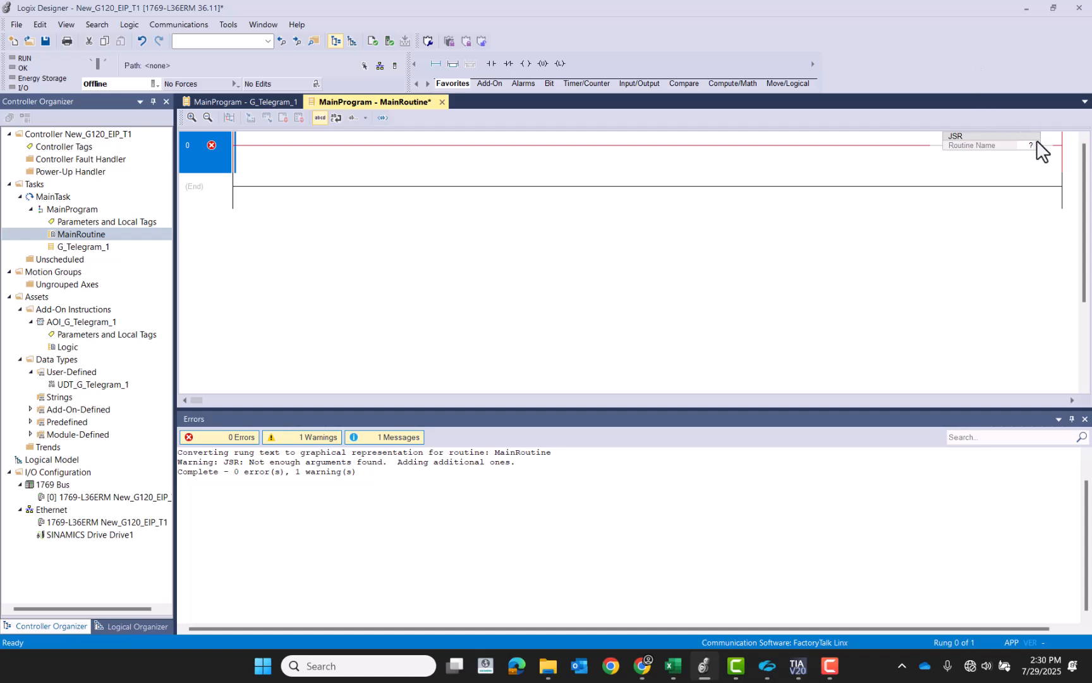
double_click(1019, 145)
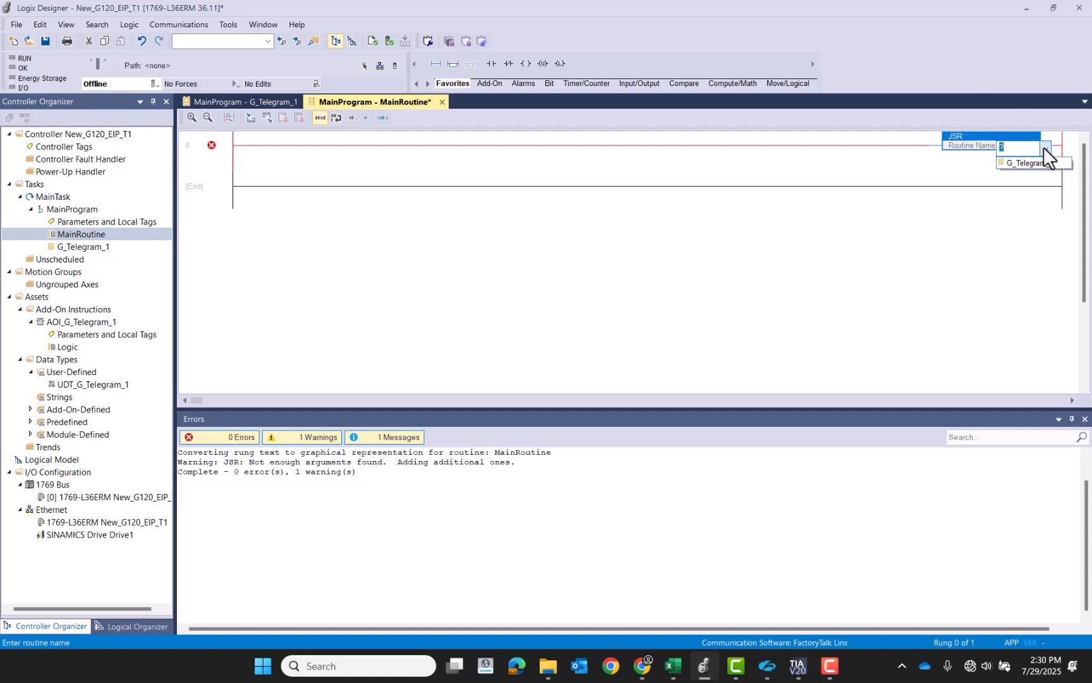
click(1019, 161)
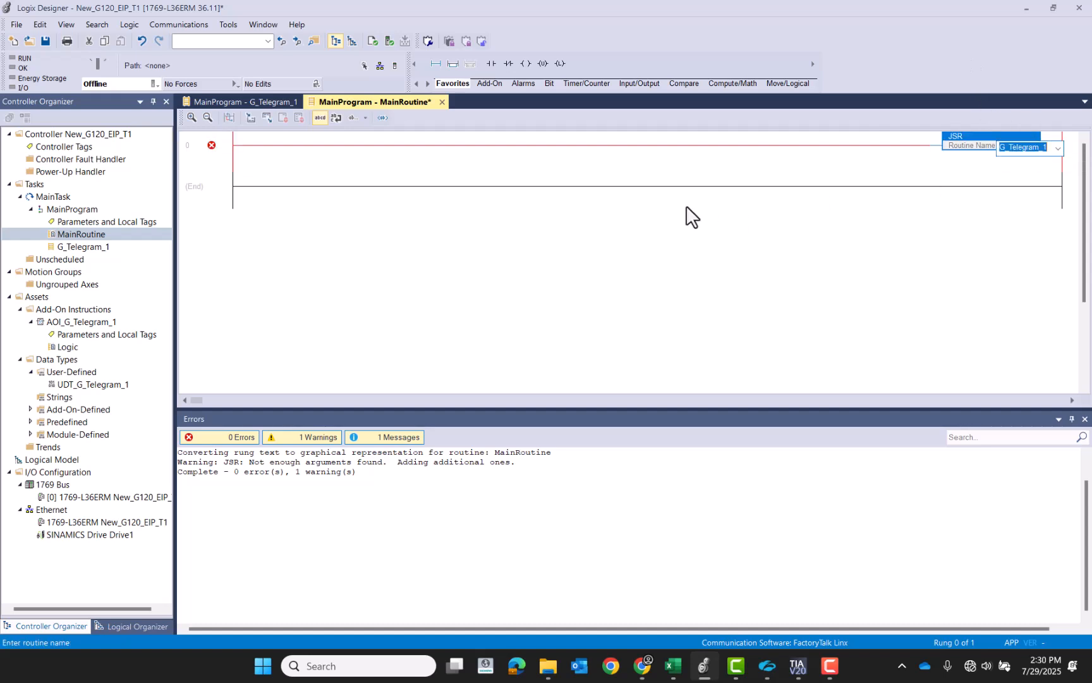
Step: Assign Drive1:I.Data to the DriveStatus parameter of the AOI_G_Telegram_1 instruction in the G_Telegram_1 routine
double_click(84, 248)
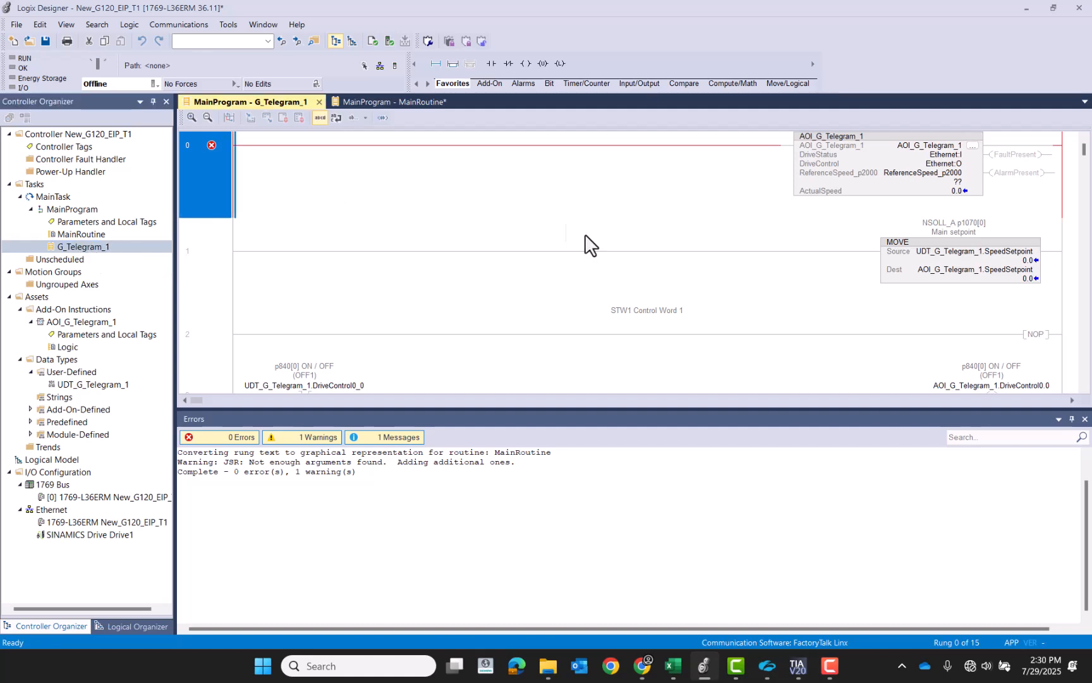
mouse_move(953, 153)
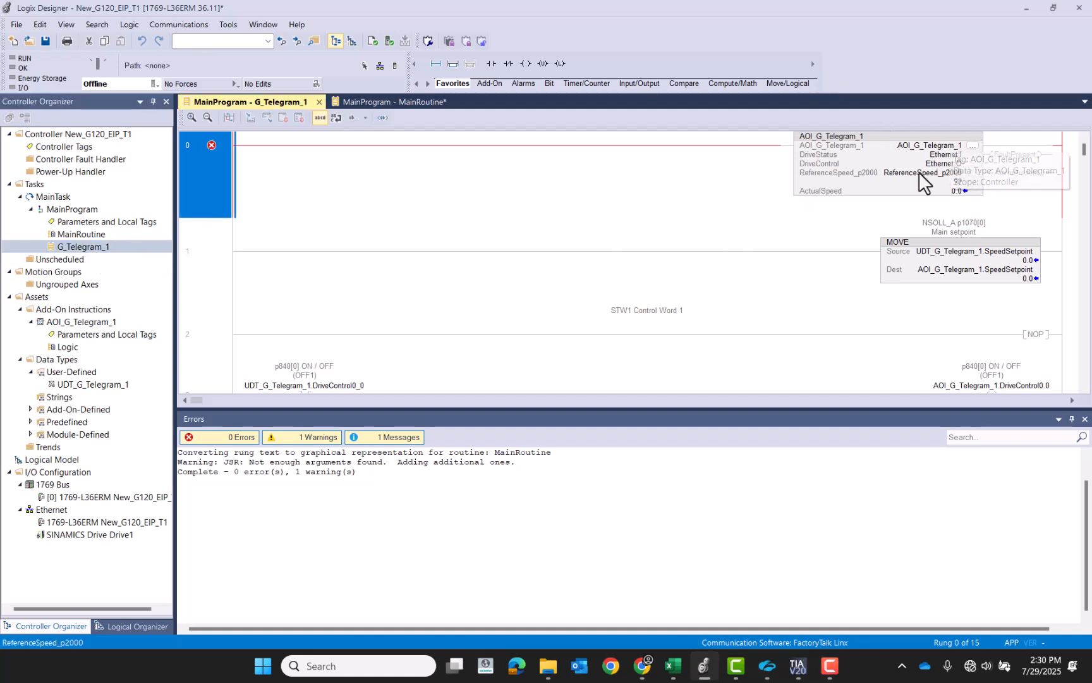
click(947, 154)
click(946, 154)
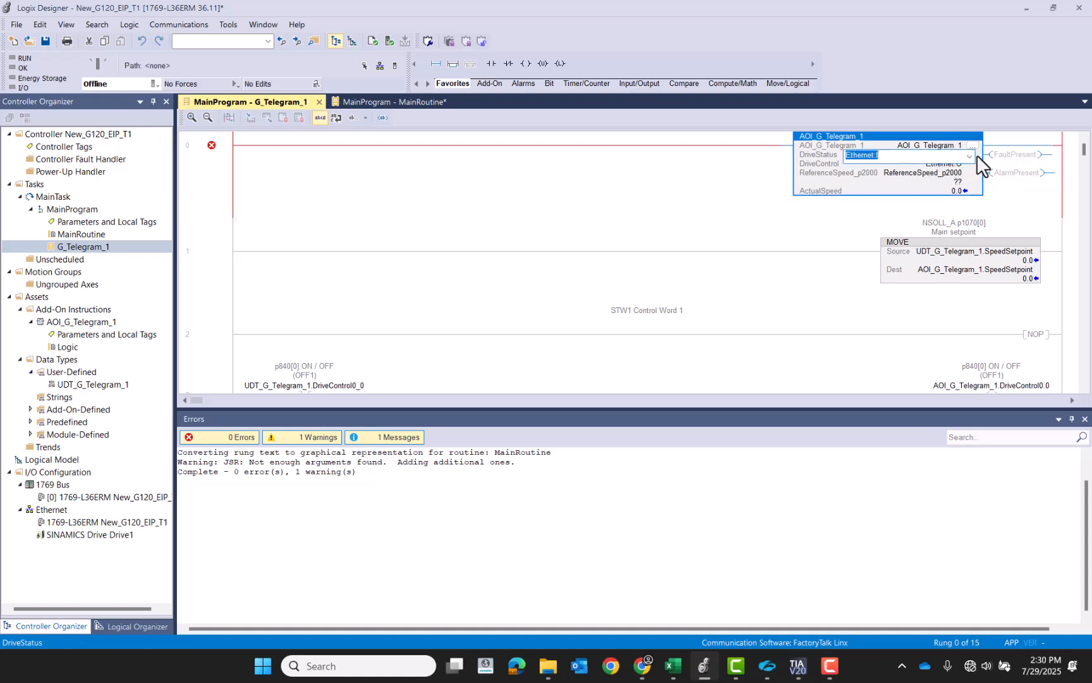
click(968, 157)
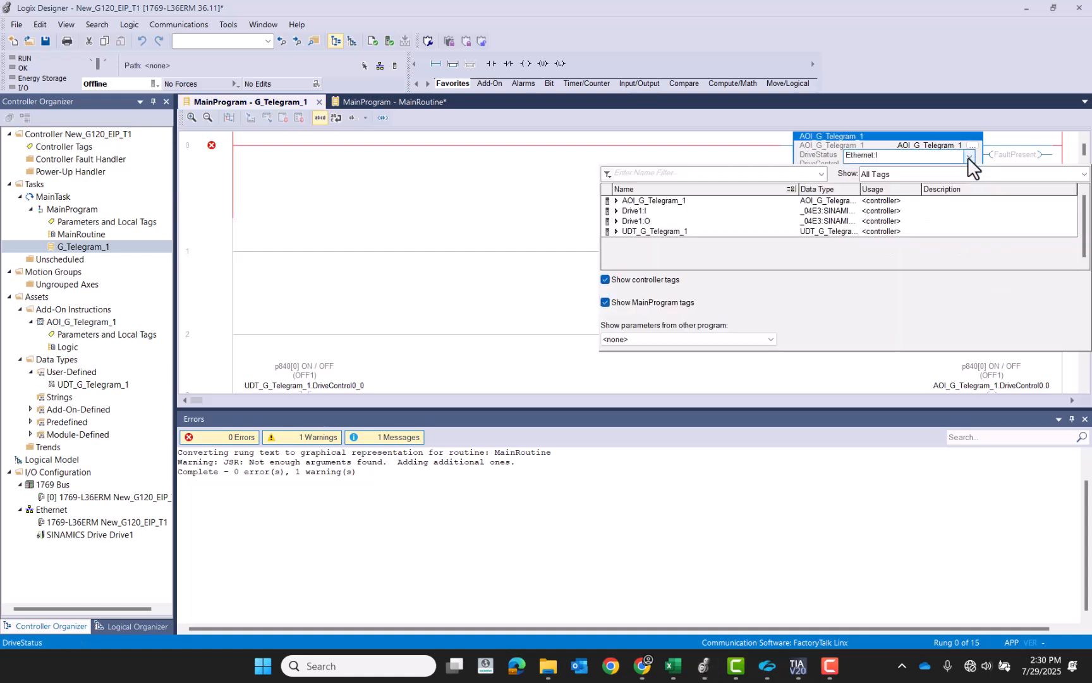
click(615, 211)
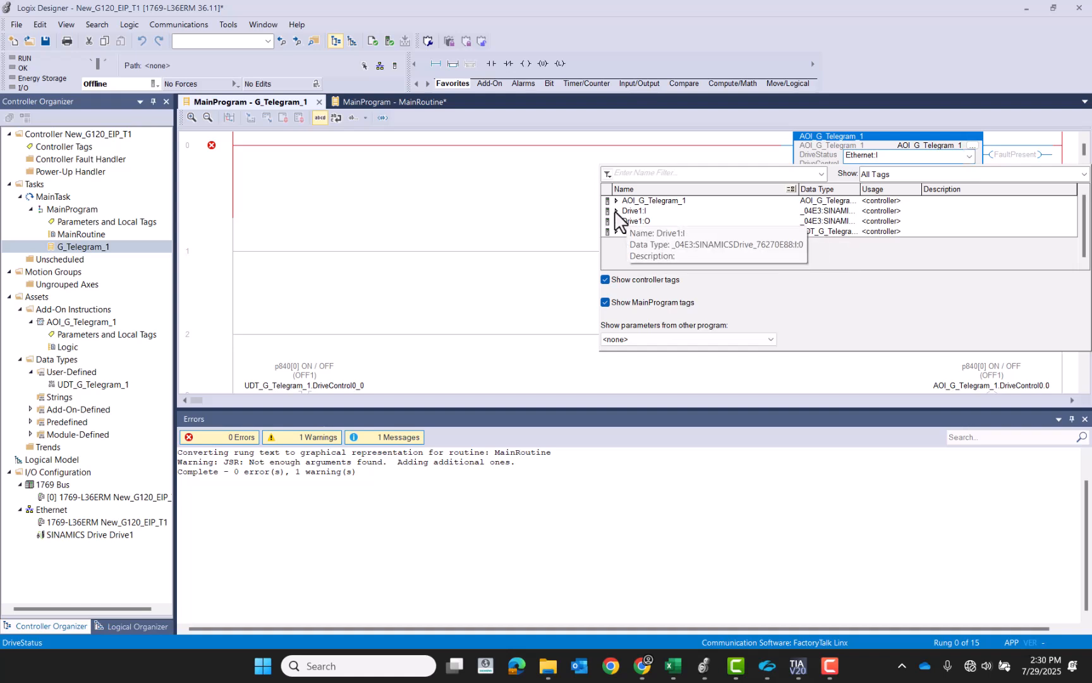
click(660, 212)
double_click(660, 230)
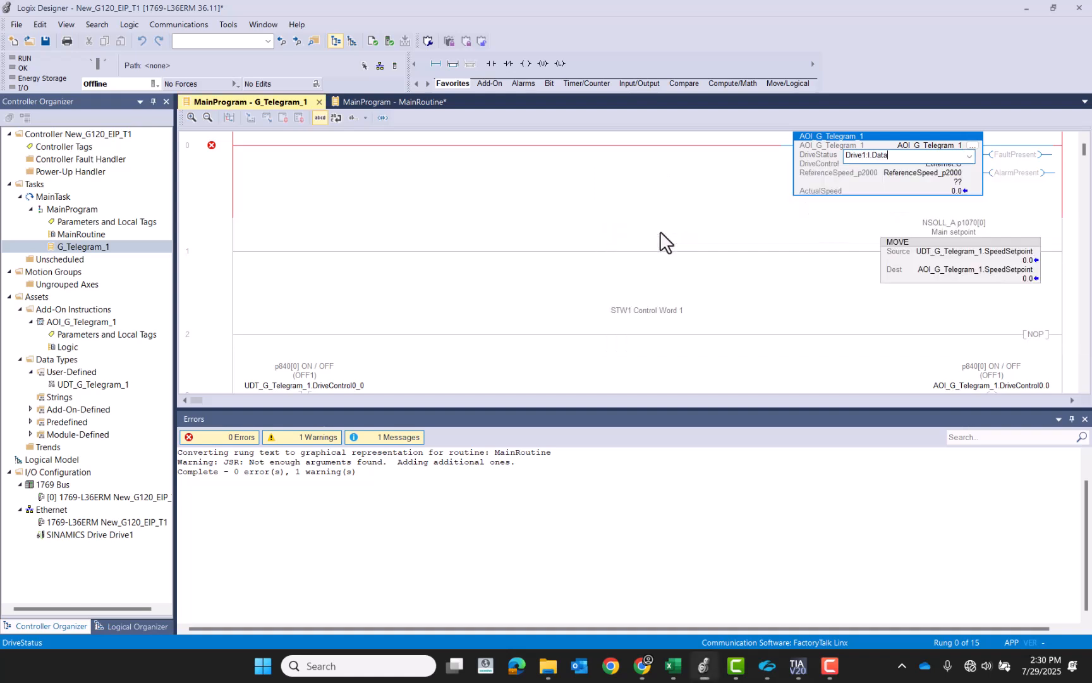
click(706, 232)
Step: Assign Drive1:O.Data to the DriveControl parameter of the AOI_G_Telegram_1 instruction
click(951, 163)
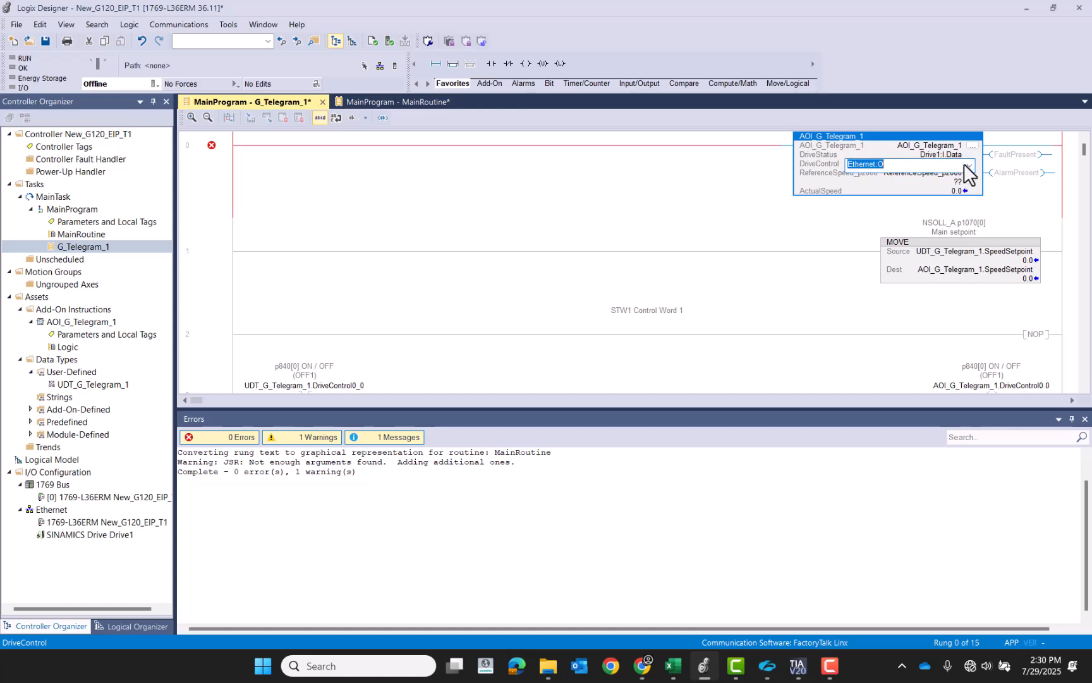
click(970, 165)
click(616, 231)
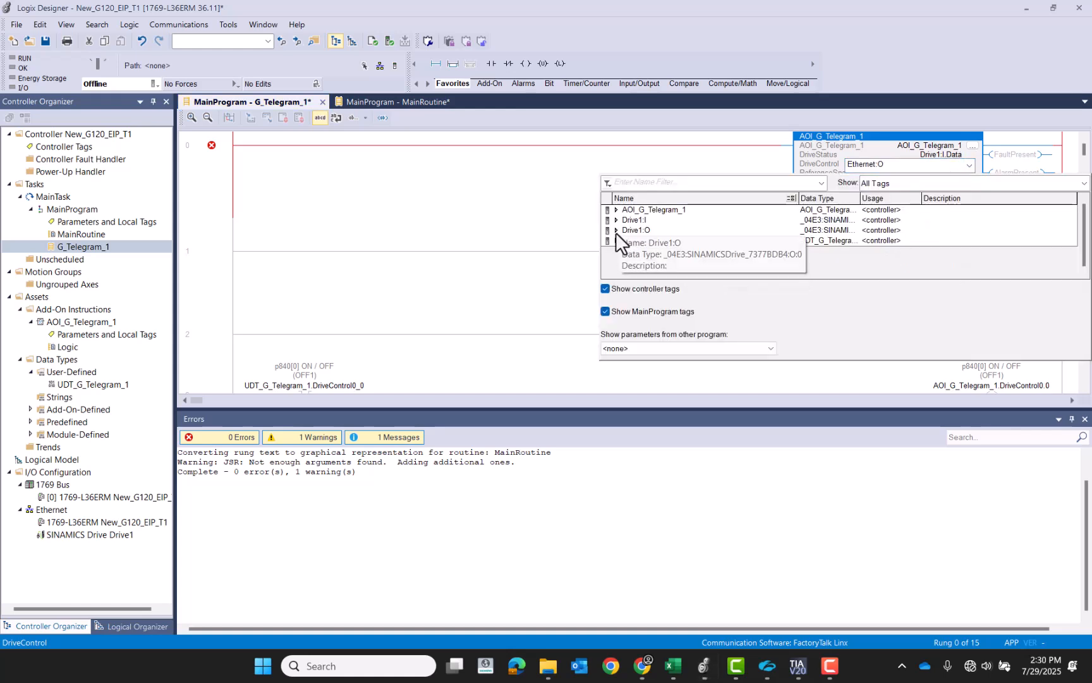
click(651, 232)
double_click(661, 241)
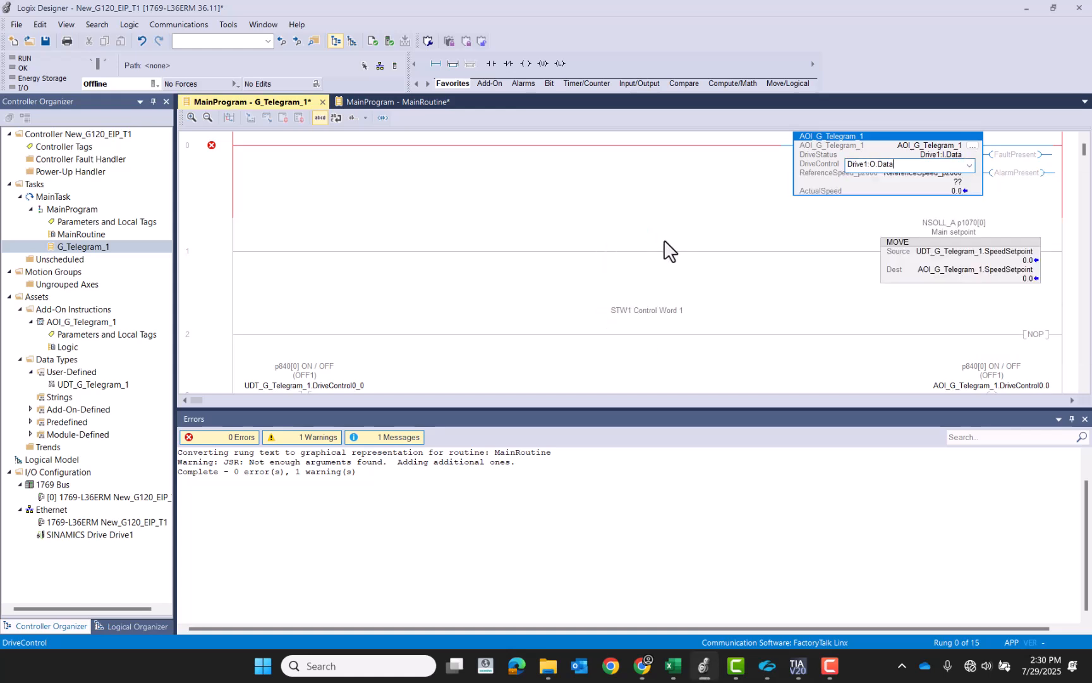
click(663, 249)
Step: Create the missing ReferenceSpeed_p2000 tag from the instruction's operand and set its value to 1350
click(946, 173)
right_click(946, 173)
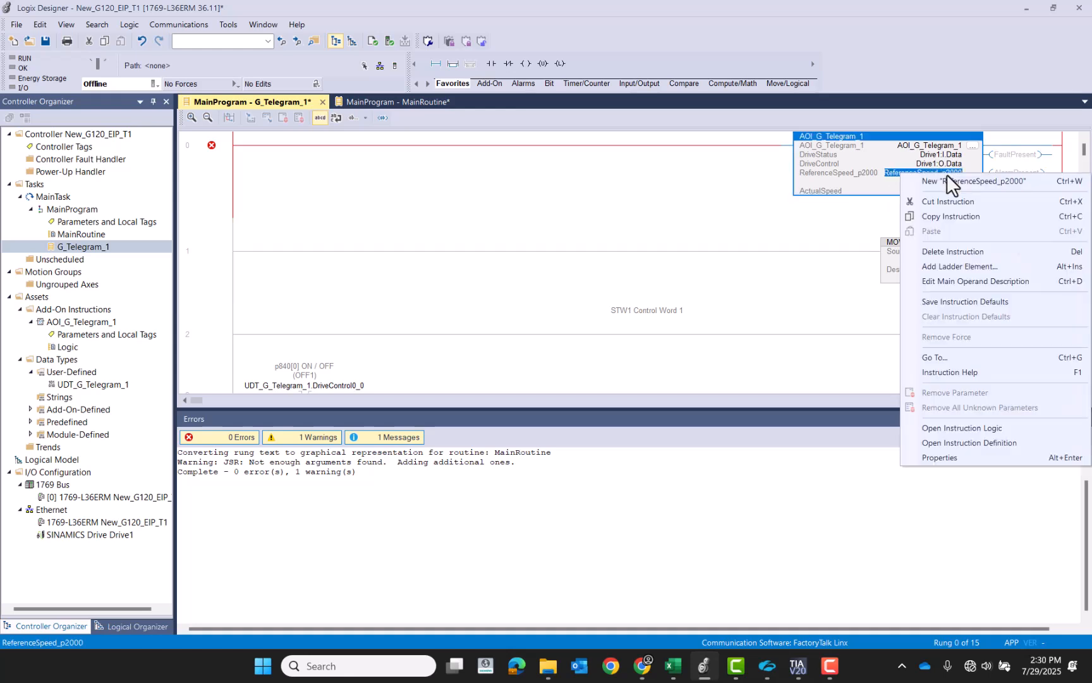
click(952, 179)
click(652, 166)
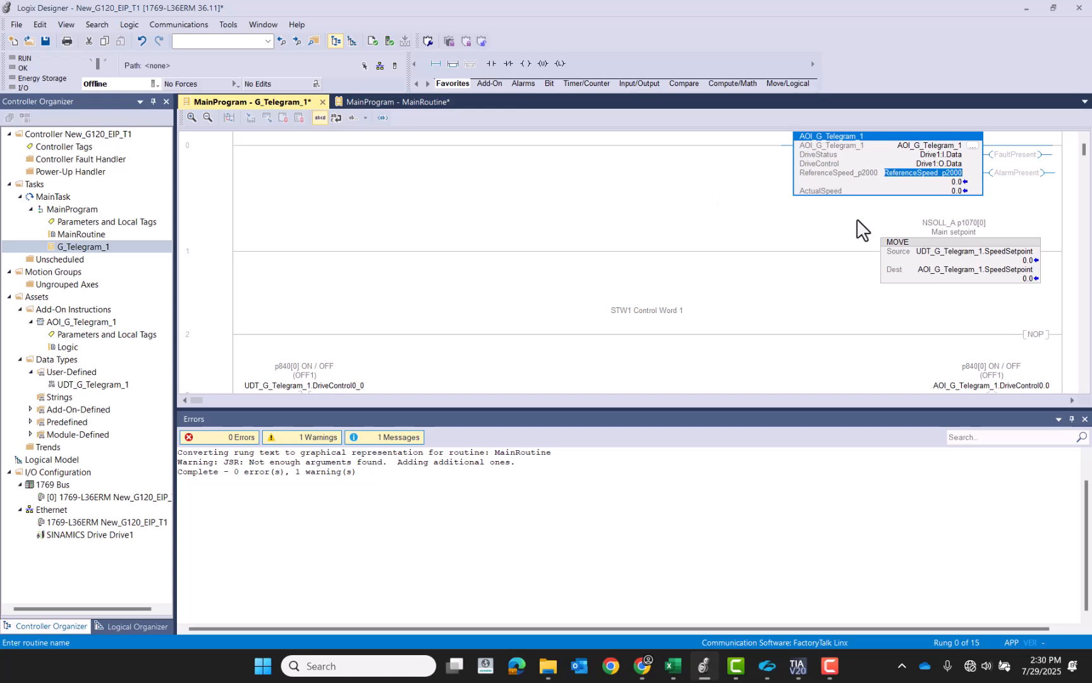
click(959, 183)
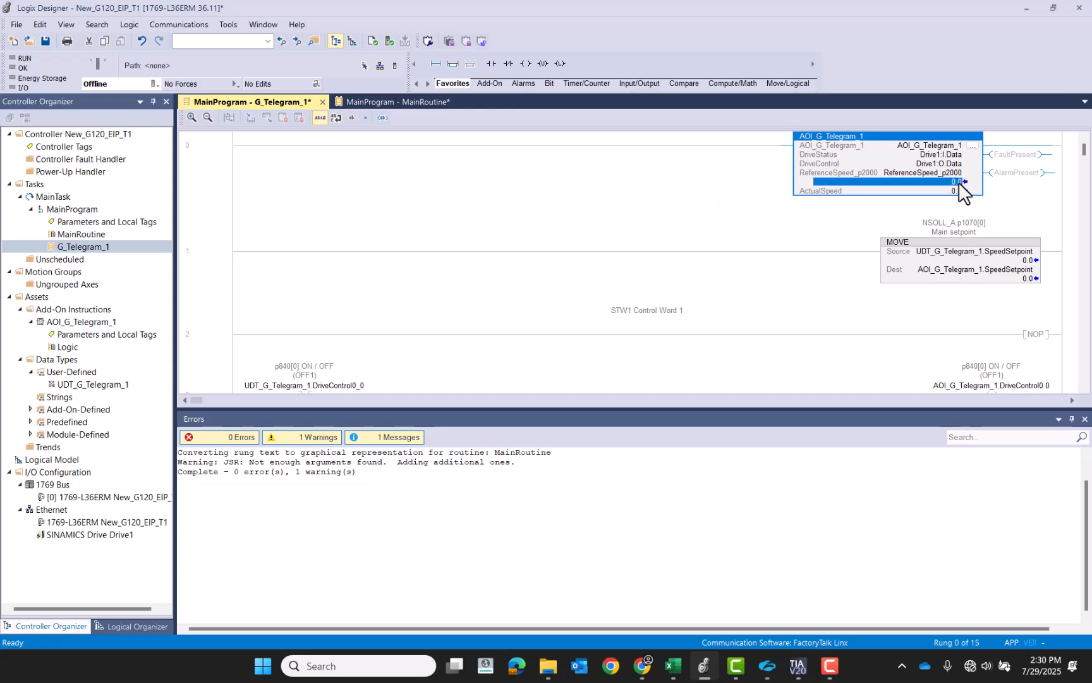
text(1350)
key(Return)
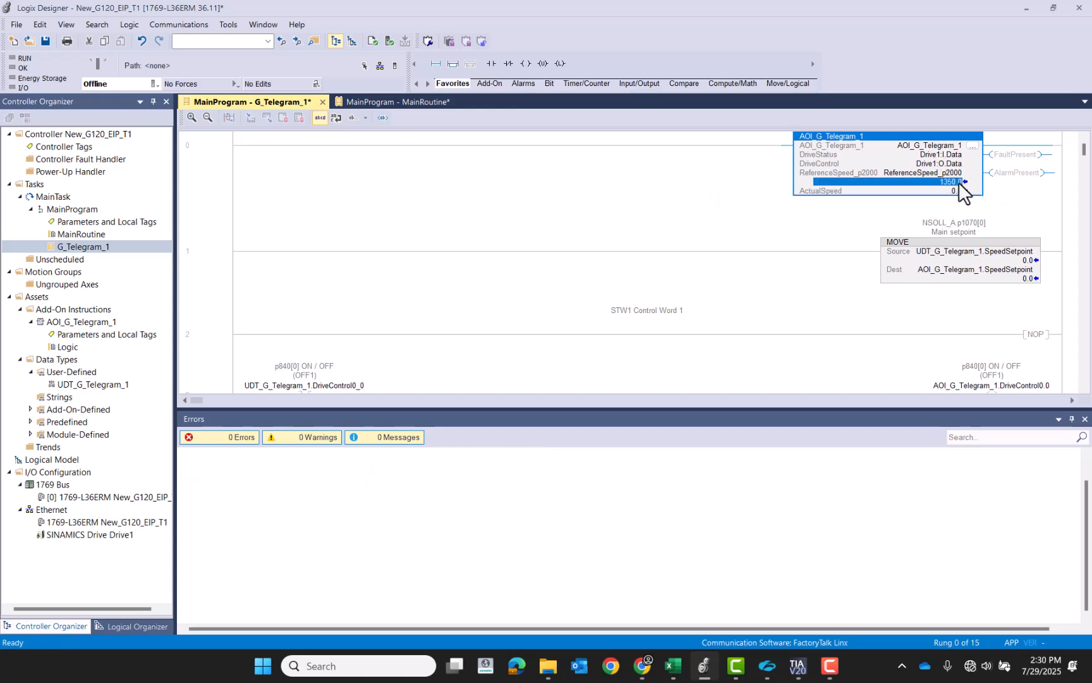
click(756, 228)
Step: Download the project to the 1769-L36ERM controller at 192.168.0.10 and return the controller to Remote Run mode
scroll(780, 228, down, 2)
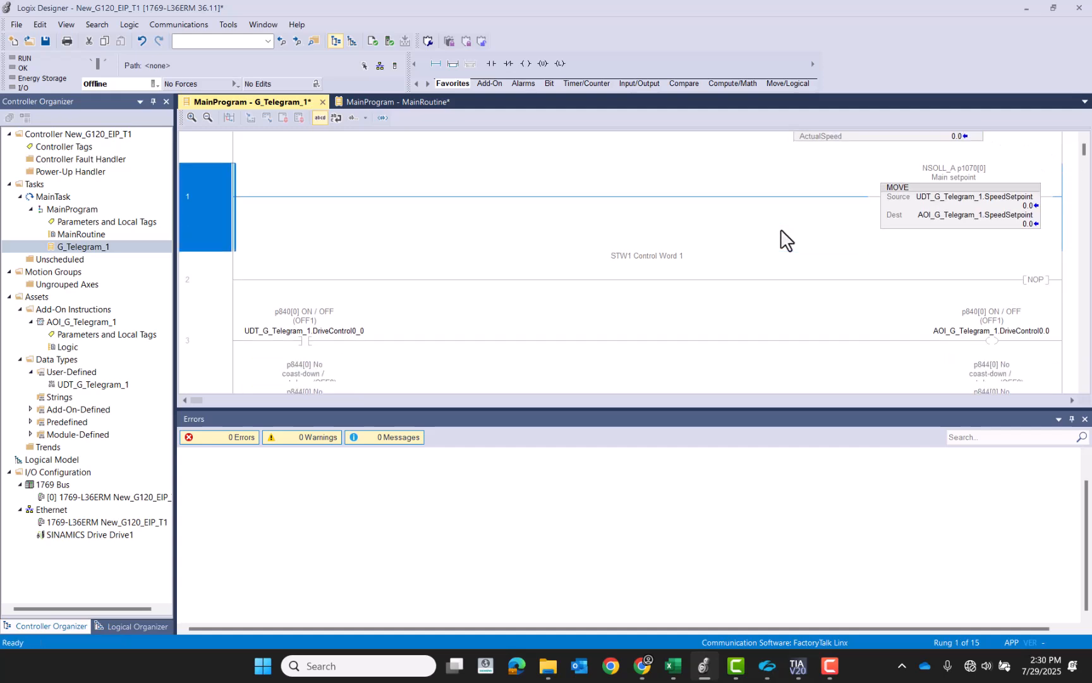
scroll(781, 229, down, 8)
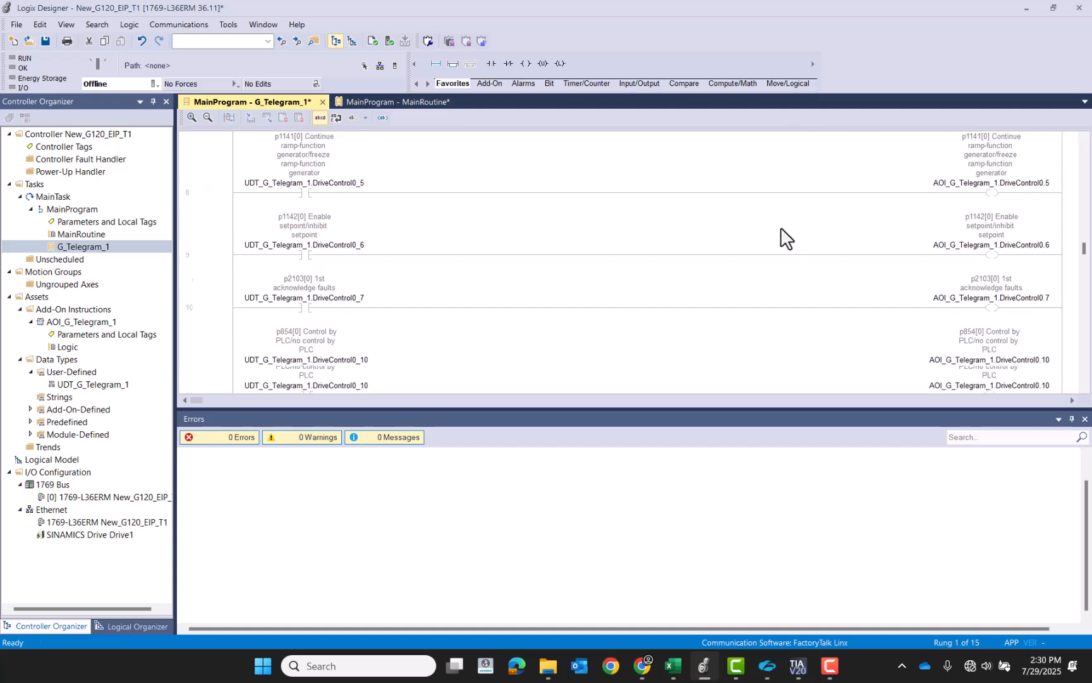
scroll(781, 227, up, 10)
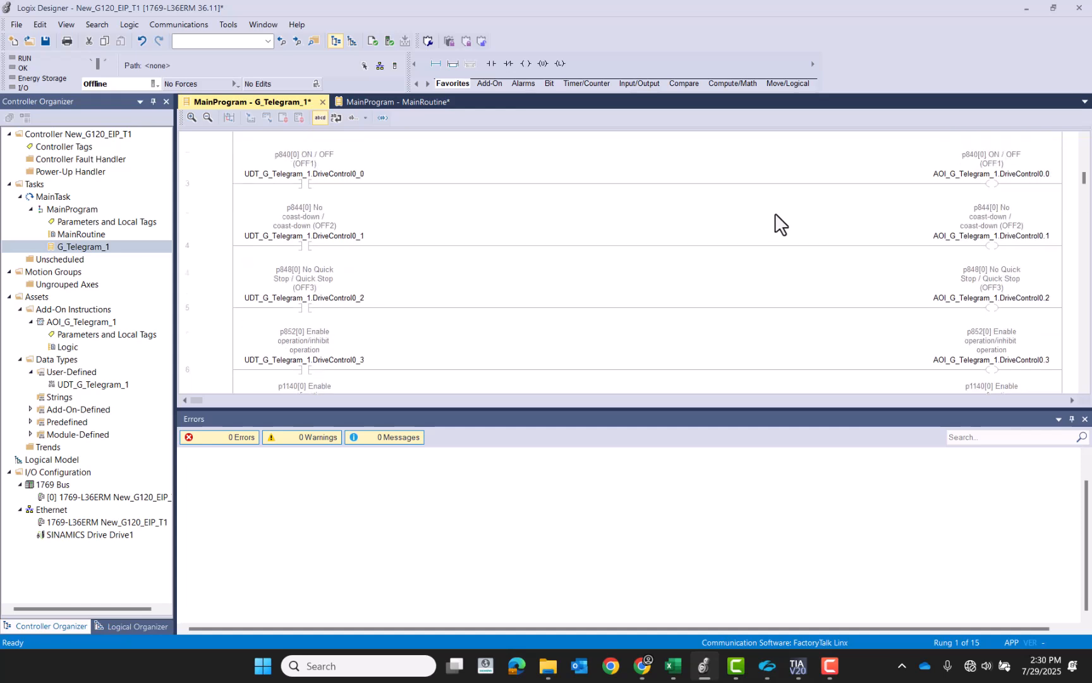
click(376, 65)
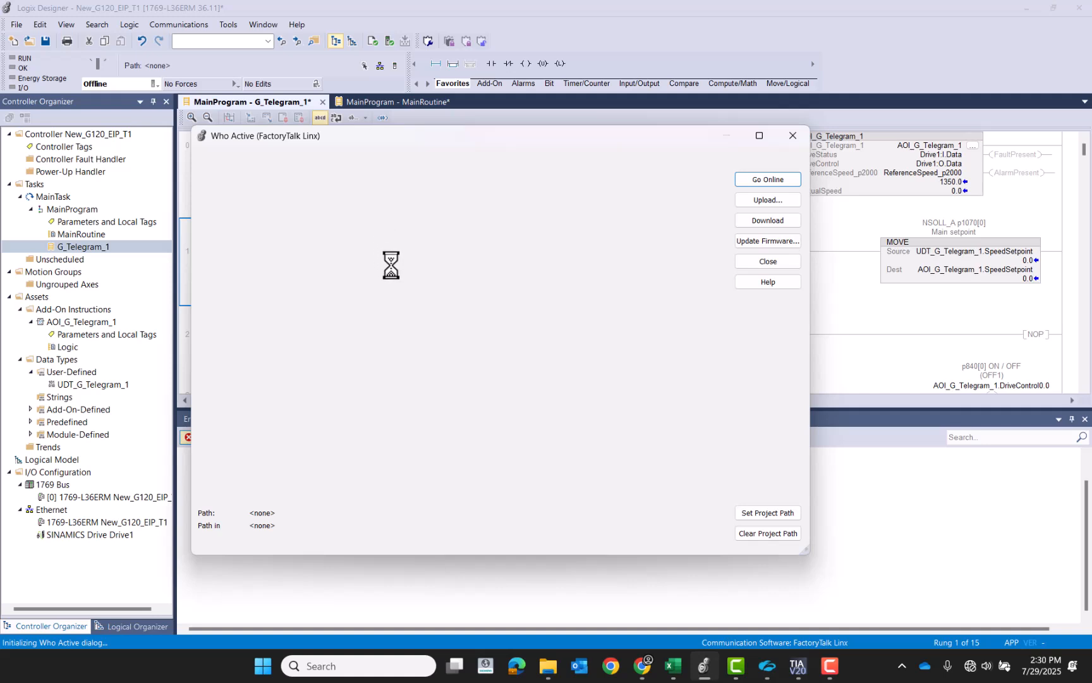
click(221, 244)
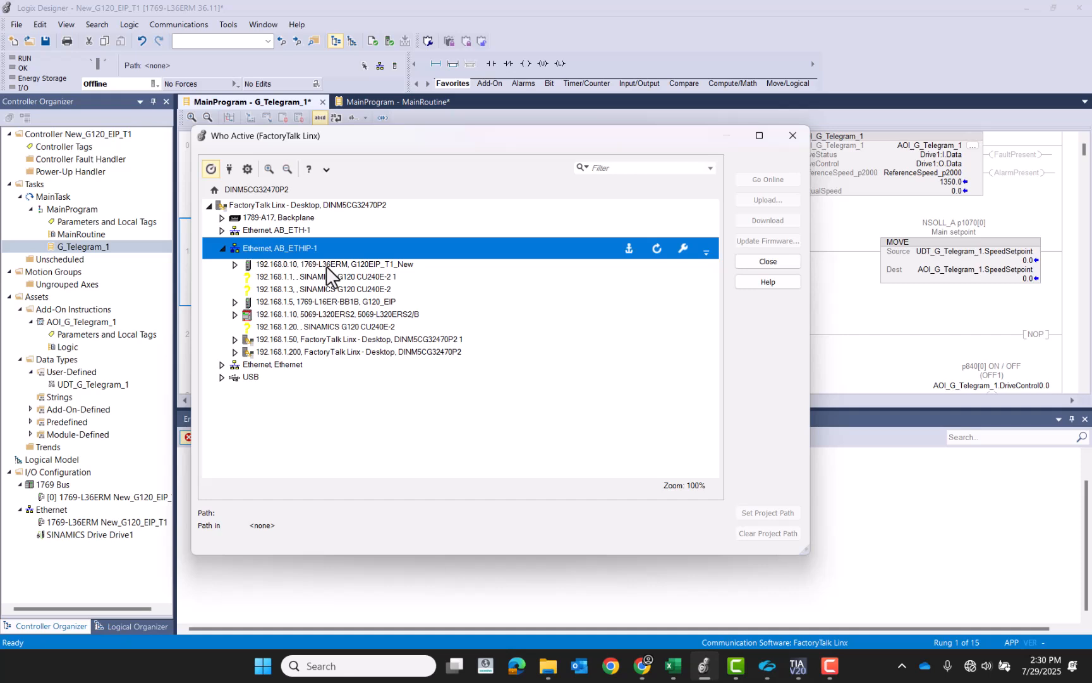
click(354, 264)
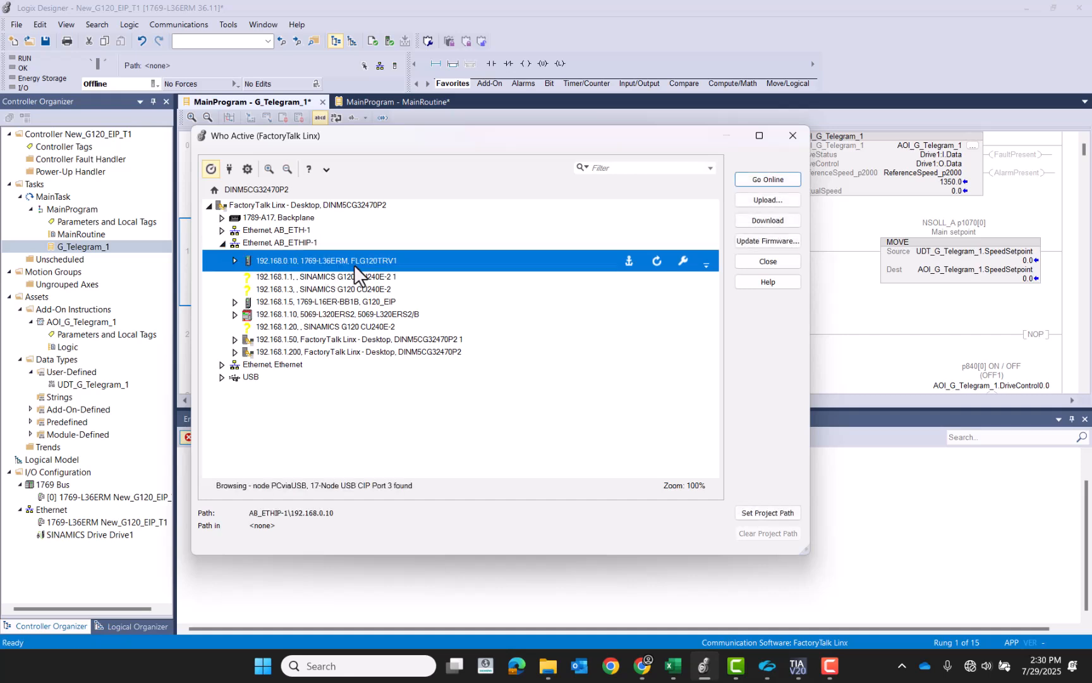
click(788, 217)
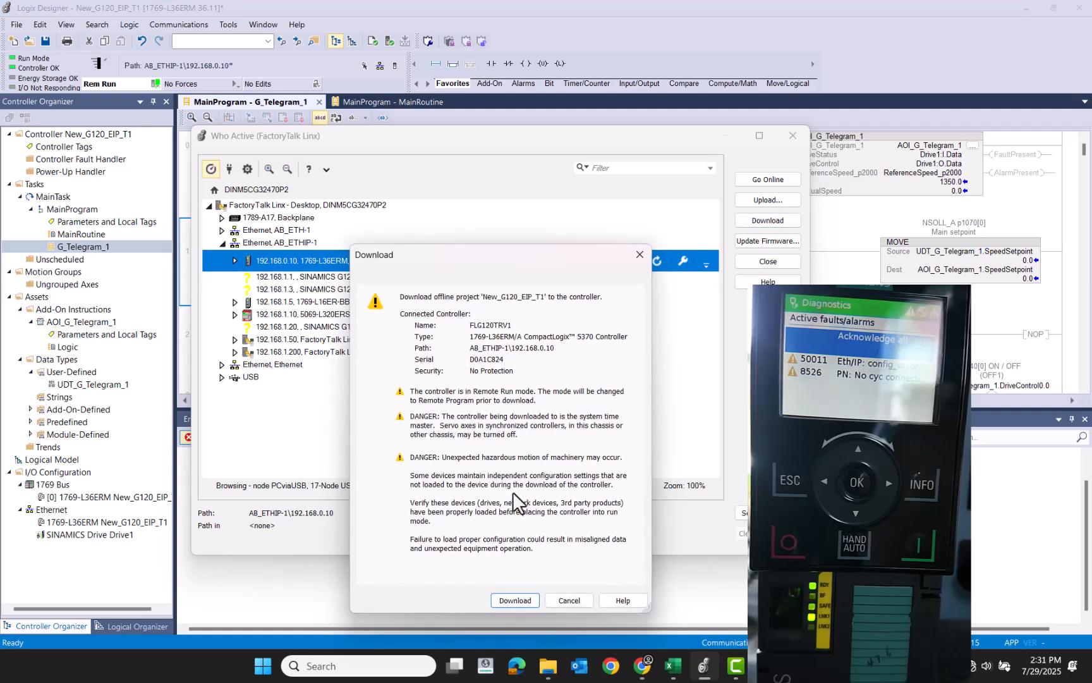
click(514, 596)
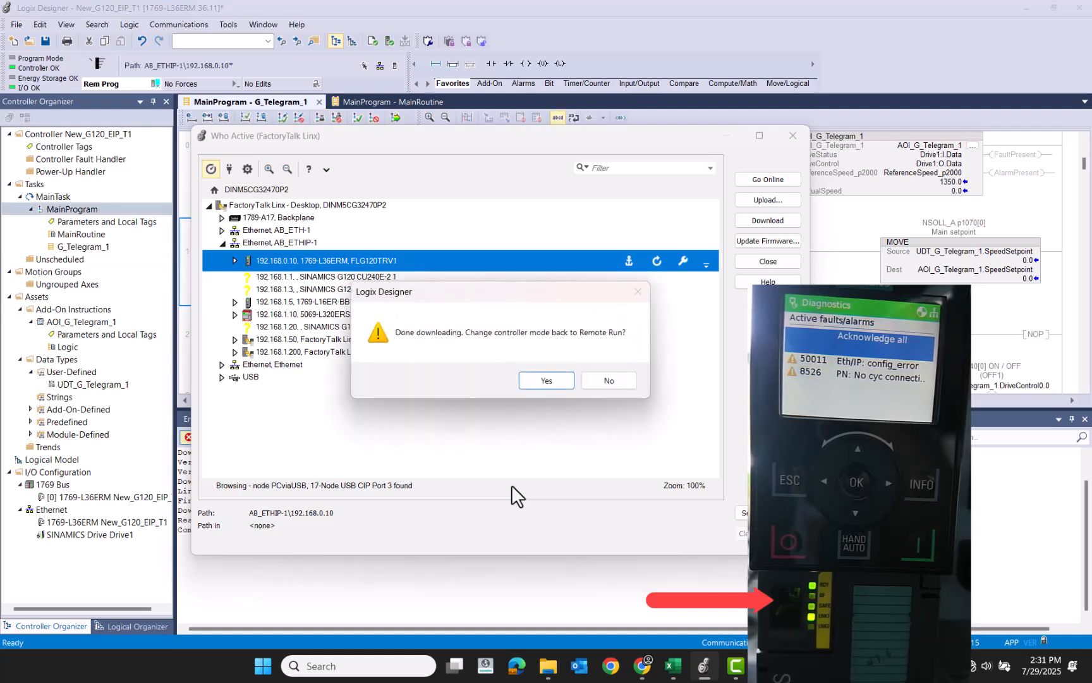
click(545, 379)
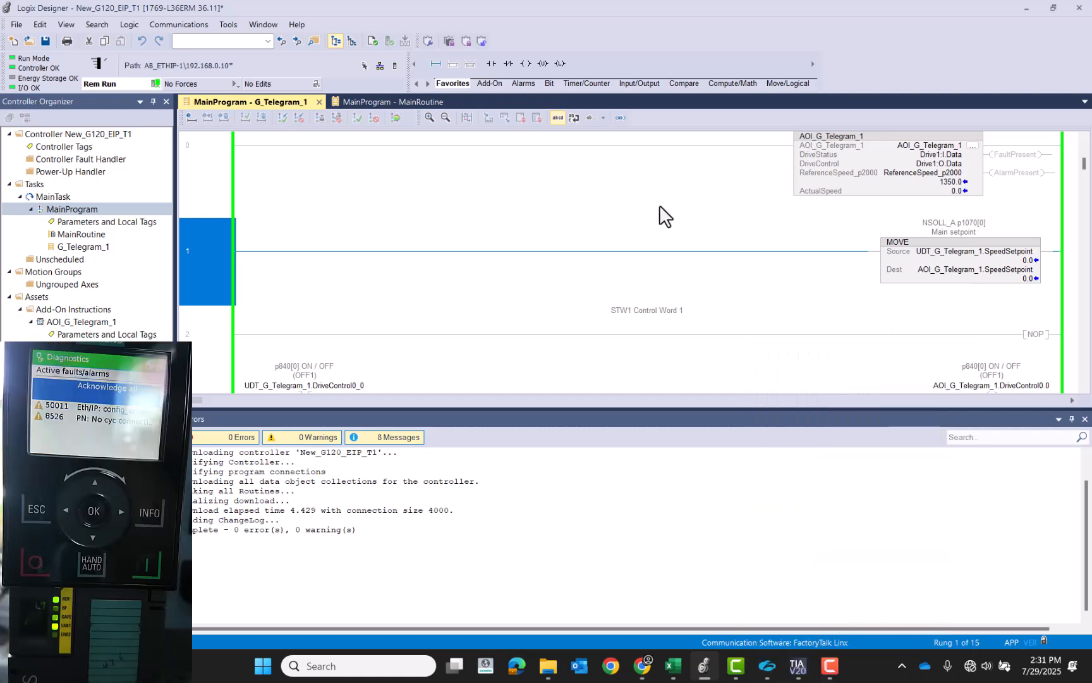
Step: Close the Errors pane and turn on the p854[0] Control by PLC bit, UDT_G_Telegram_1.DriveControl0_10
scroll(674, 288, down, 1)
scroll(676, 291, down, 5)
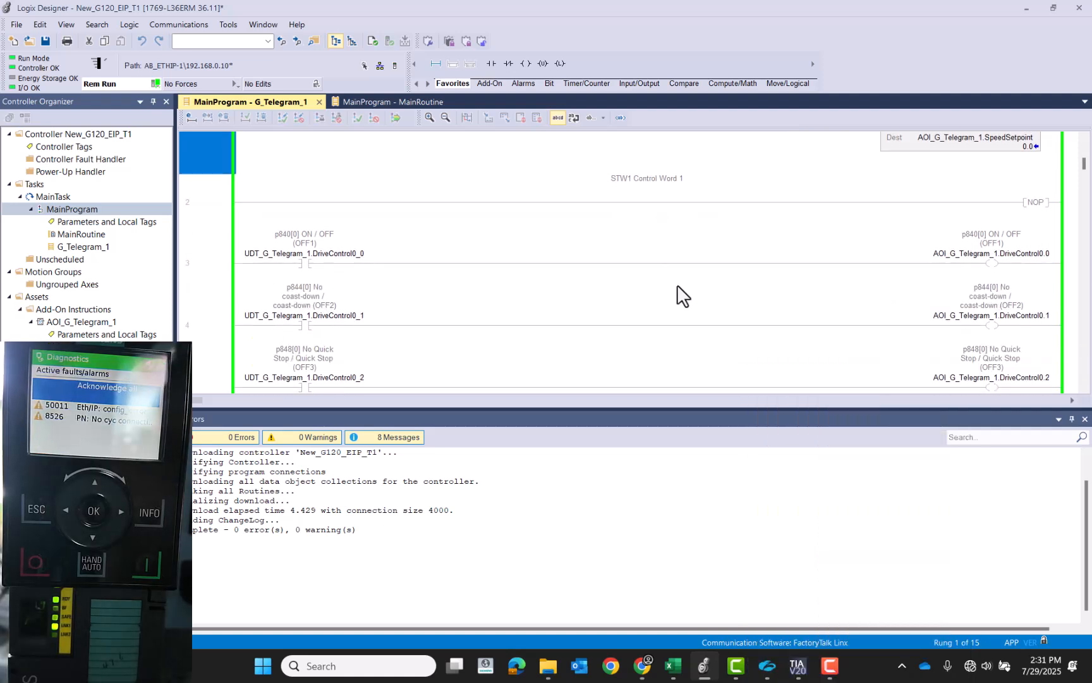
click(1084, 420)
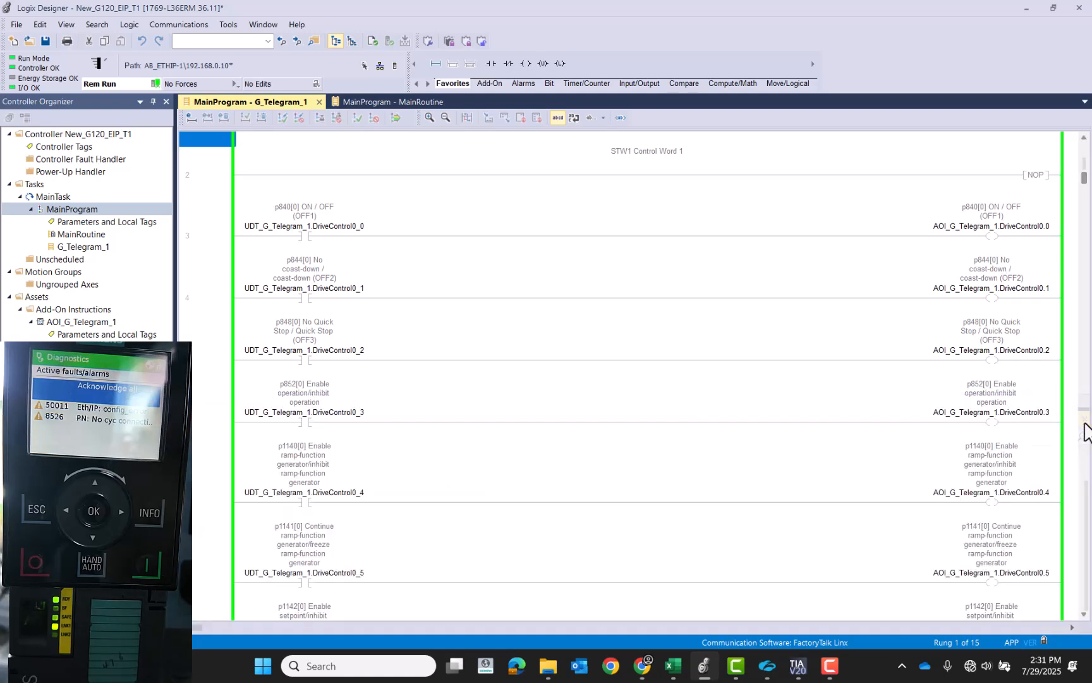
scroll(310, 395, down, 1)
scroll(313, 397, down, 12)
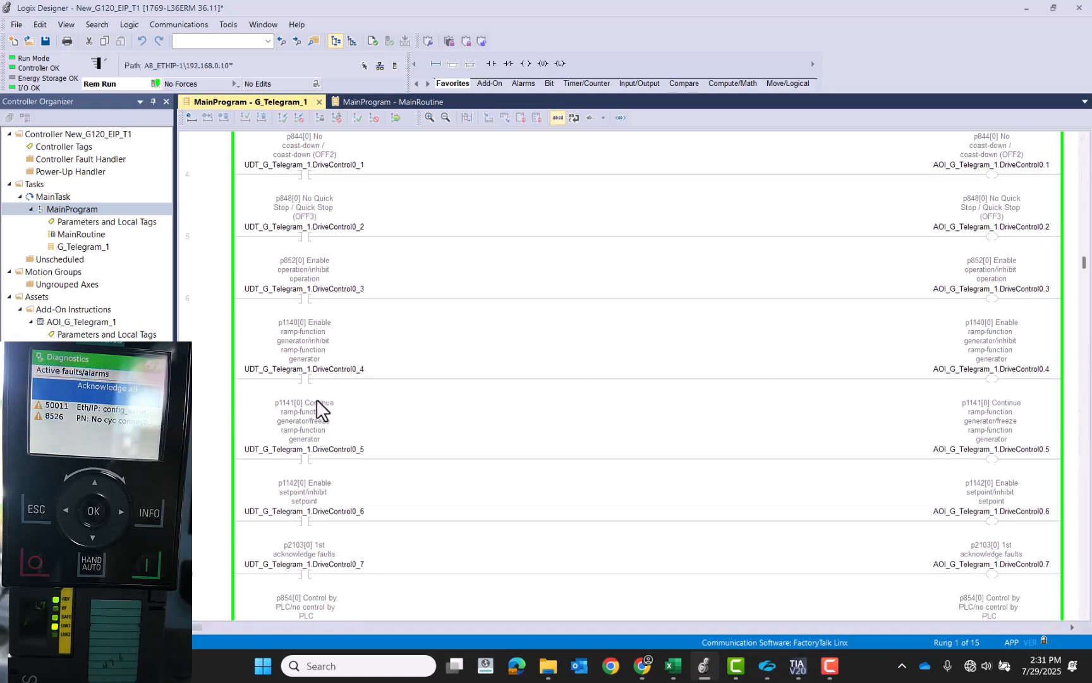
scroll(315, 398, up, 2)
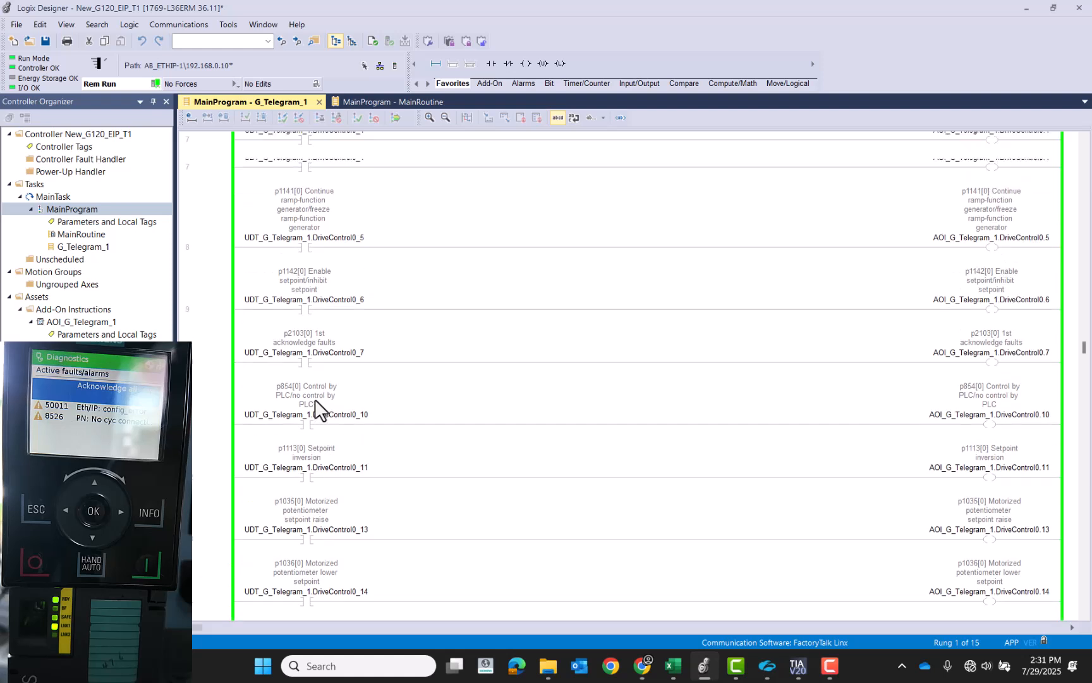
click(322, 413)
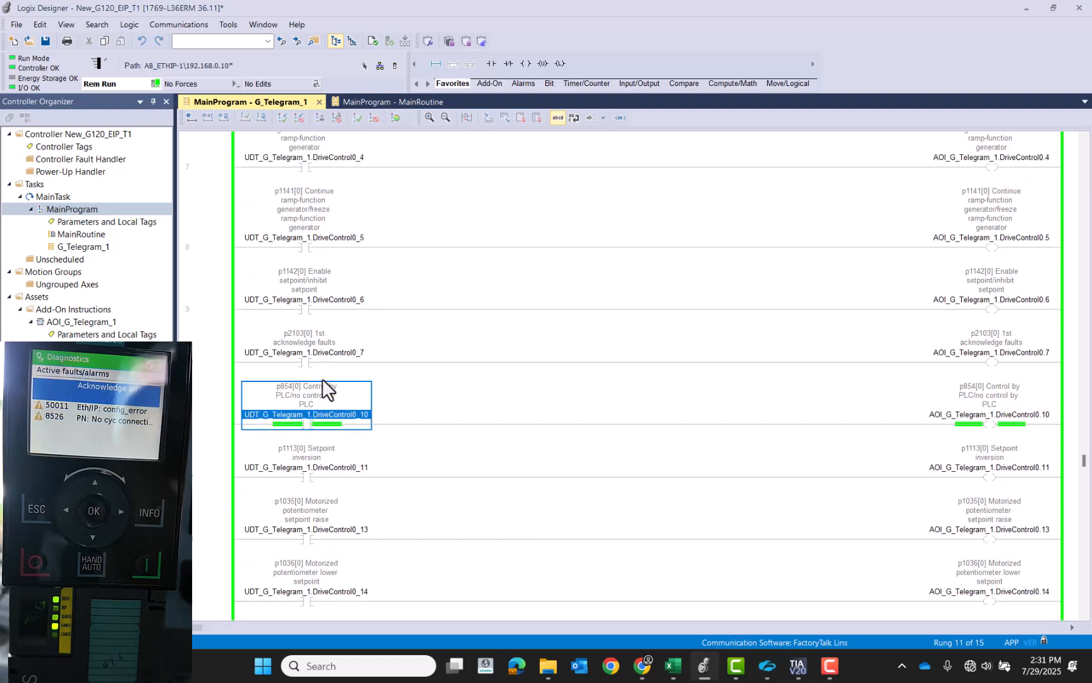
Step: Turn on the setpoint and ramp-function generator enable bits DriveControl0_6, DriveControl0_5 and DriveControl0_4 of UDT_G_Telegram_1
click(325, 349)
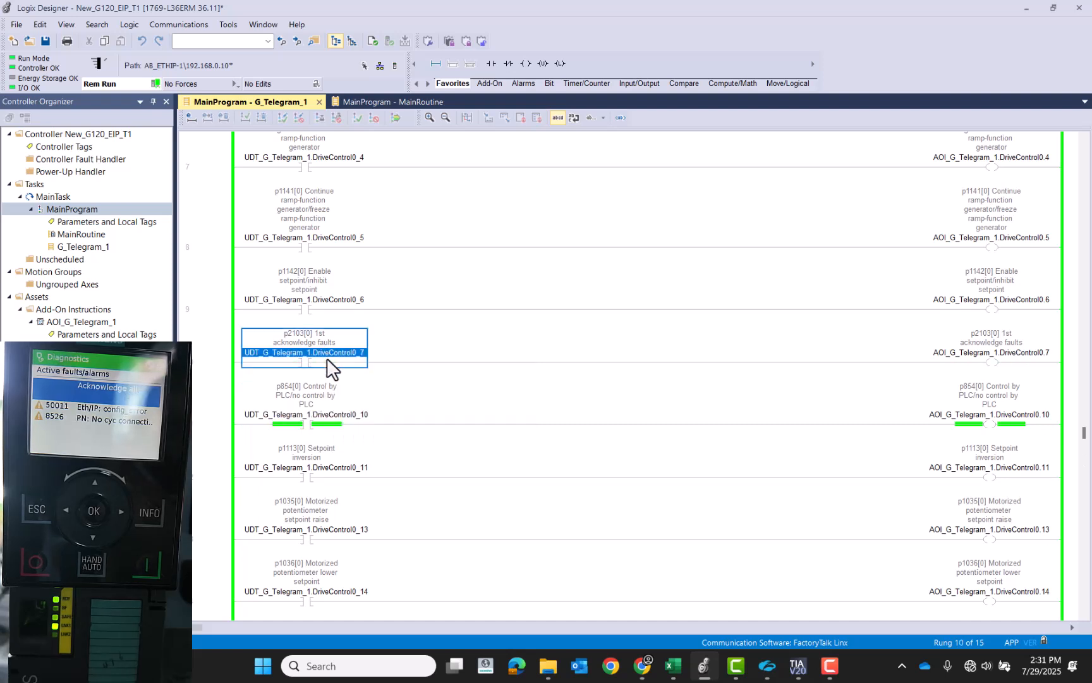
click(329, 302)
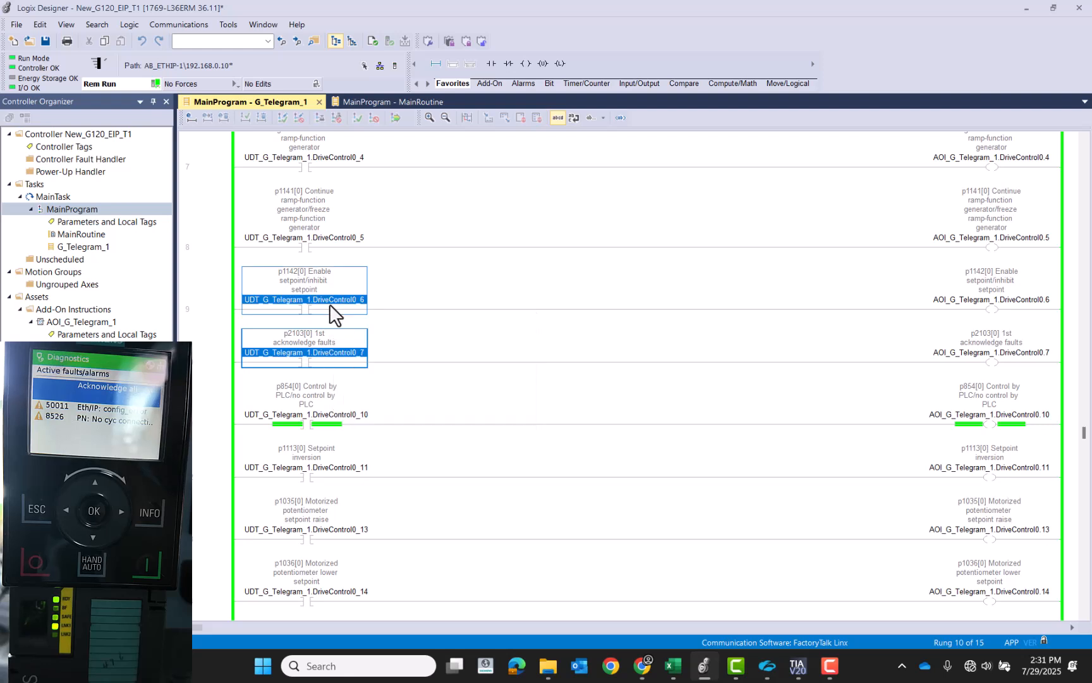
click(324, 238)
scroll(324, 253, up, 1)
click(329, 216)
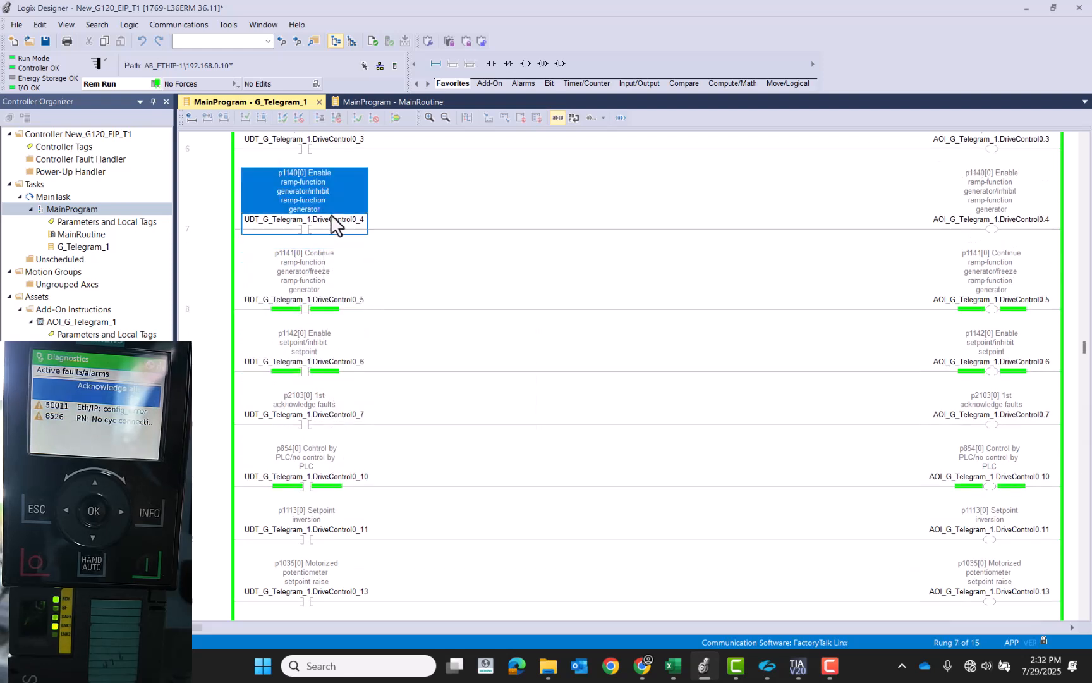
Step: Turn on UDT_G_Telegram_1 bits DriveControl0_3, DriveControl0_2 and DriveControl0_1, and select the DriveControl0_0 ON/OFF contact in rung 3
scroll(329, 234, up, 2)
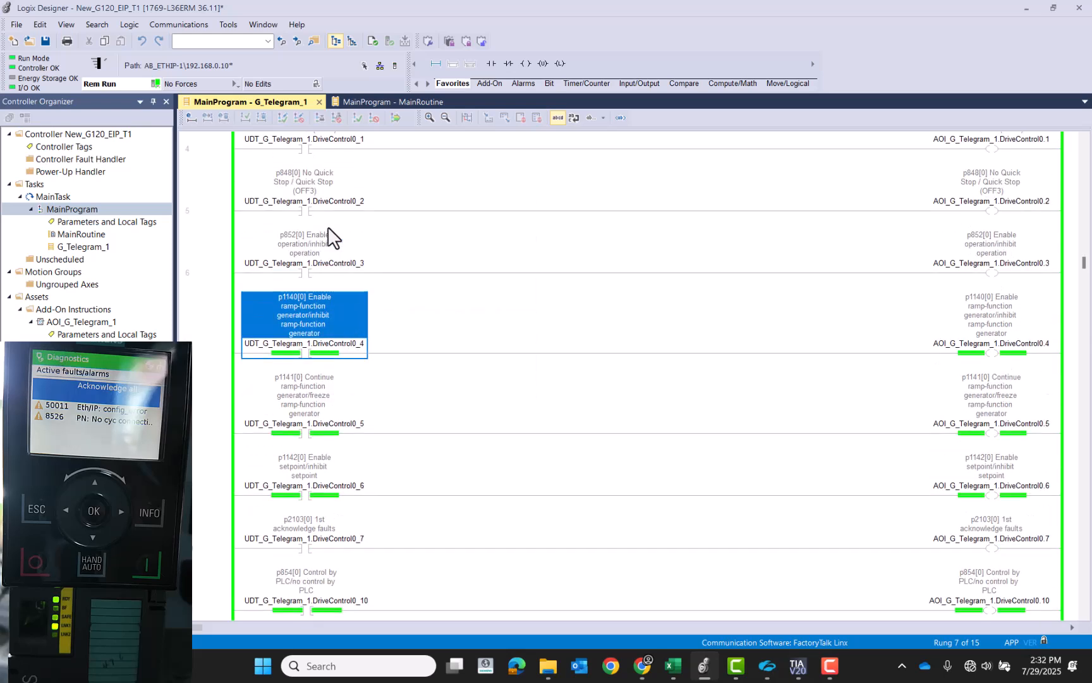
click(321, 281)
scroll(322, 287, up, 1)
scroll(322, 292, up, 1)
click(322, 262)
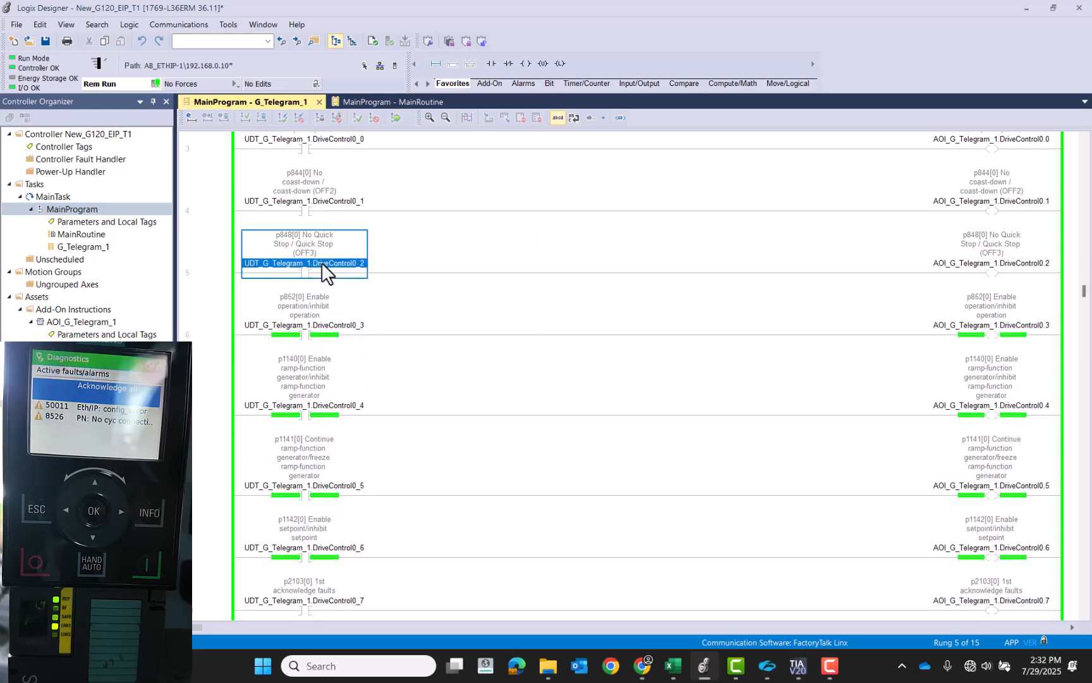
scroll(324, 292, up, 2)
click(326, 263)
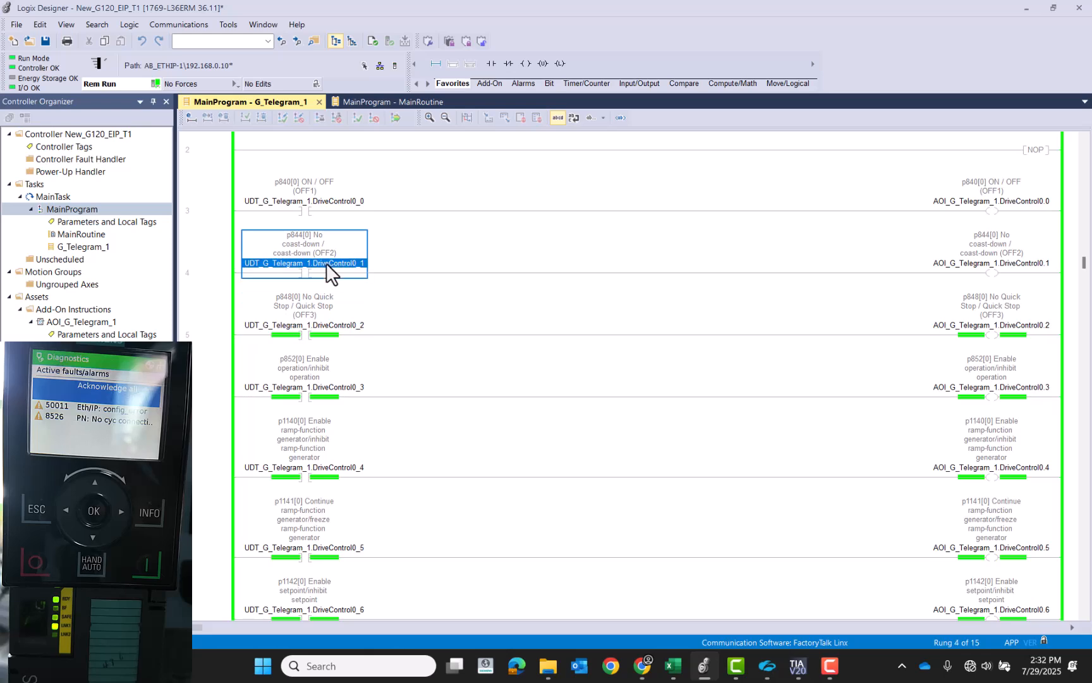
scroll(443, 307, up, 1)
scroll(443, 309, down, 3)
scroll(430, 307, up, 2)
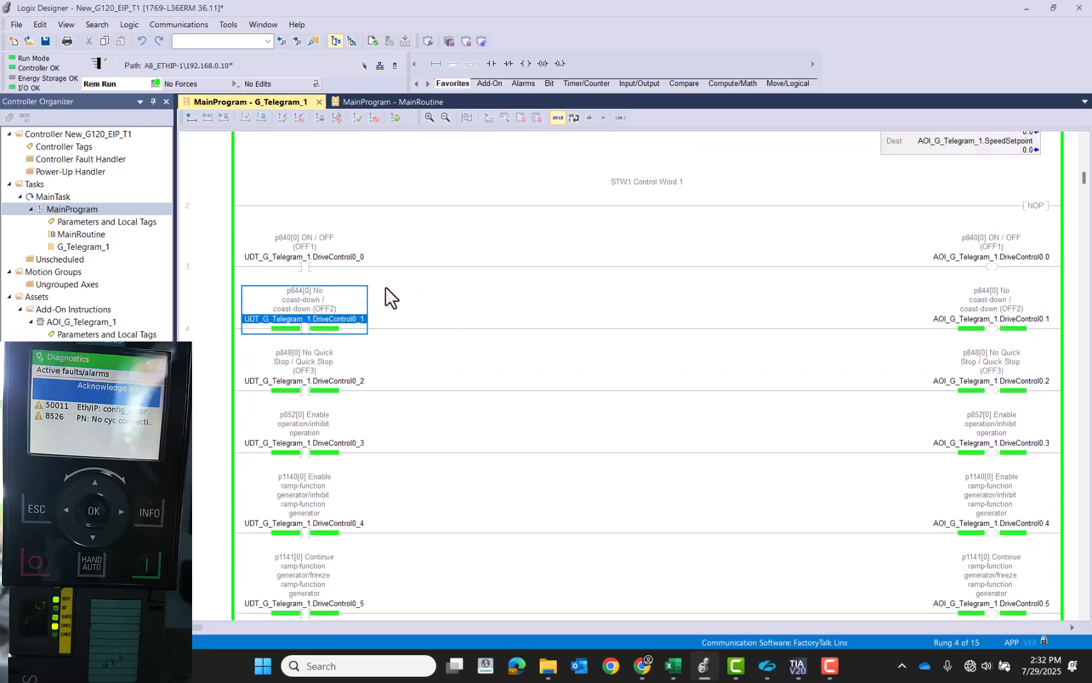
click(316, 256)
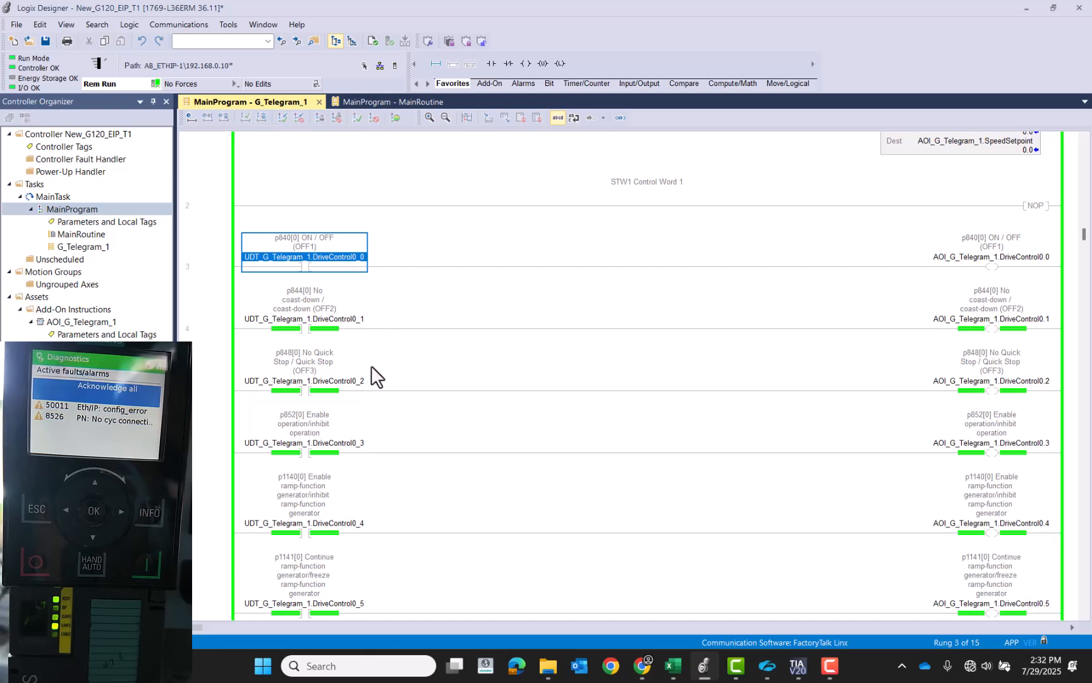
Step: Set UDT_G_Telegram_1.SpeedSetpoint in rung 1 to 250 and turn on the ON/OFF bit DriveControl0_0 to start the drive
scroll(518, 375, down, 3)
scroll(519, 375, down, 6)
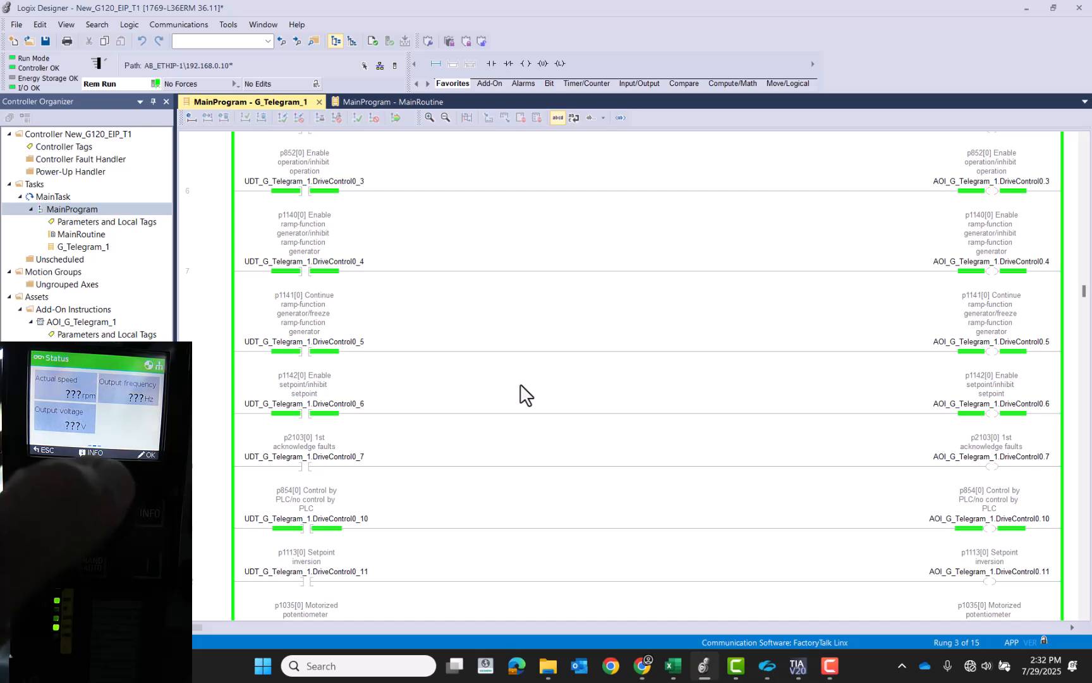
scroll(549, 366, up, 6)
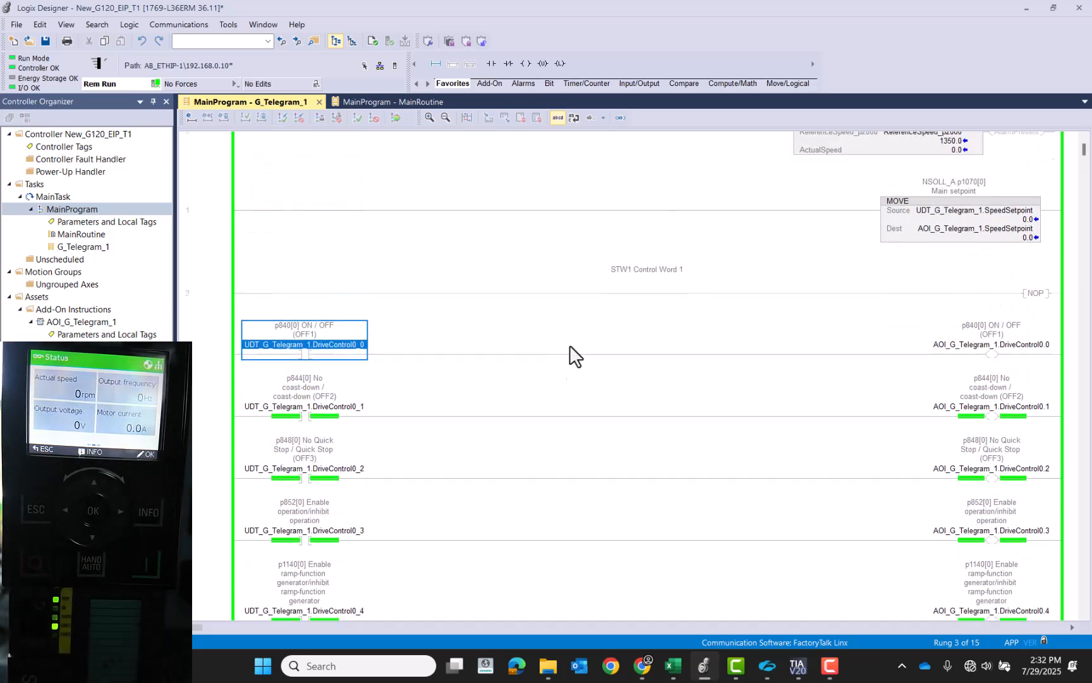
click(1015, 243)
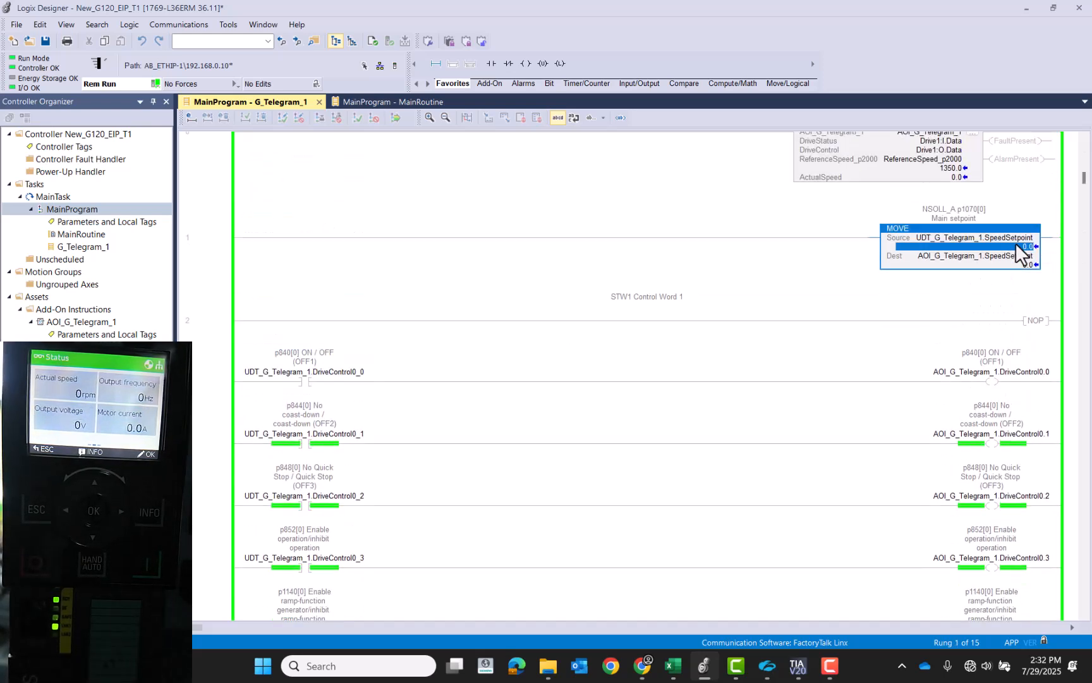
text(250)
key(Return)
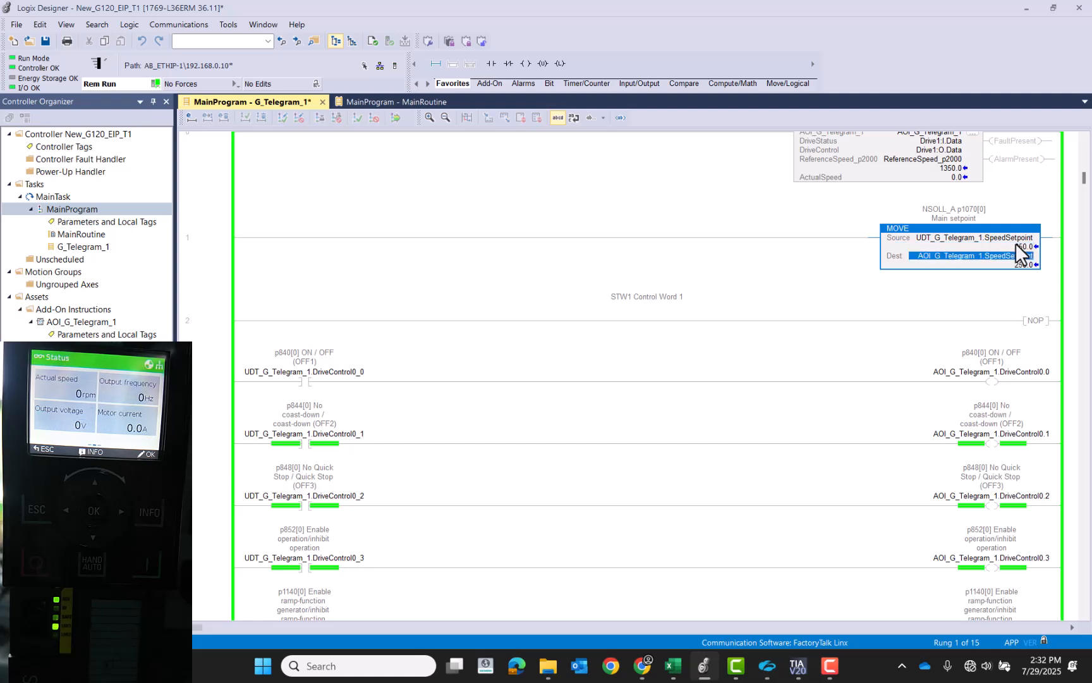
click(308, 377)
key(ctrl+t)
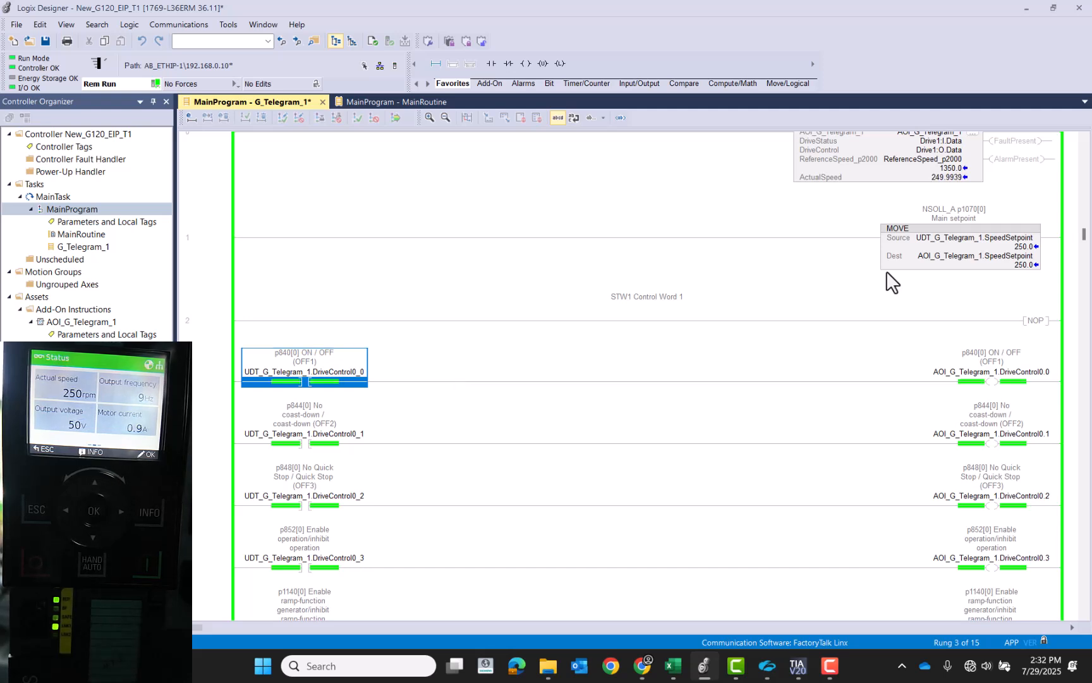
Step: Change the running drive's UDT_G_Telegram_1.SpeedSetpoint source value to 325, followed by 562
click(1019, 248)
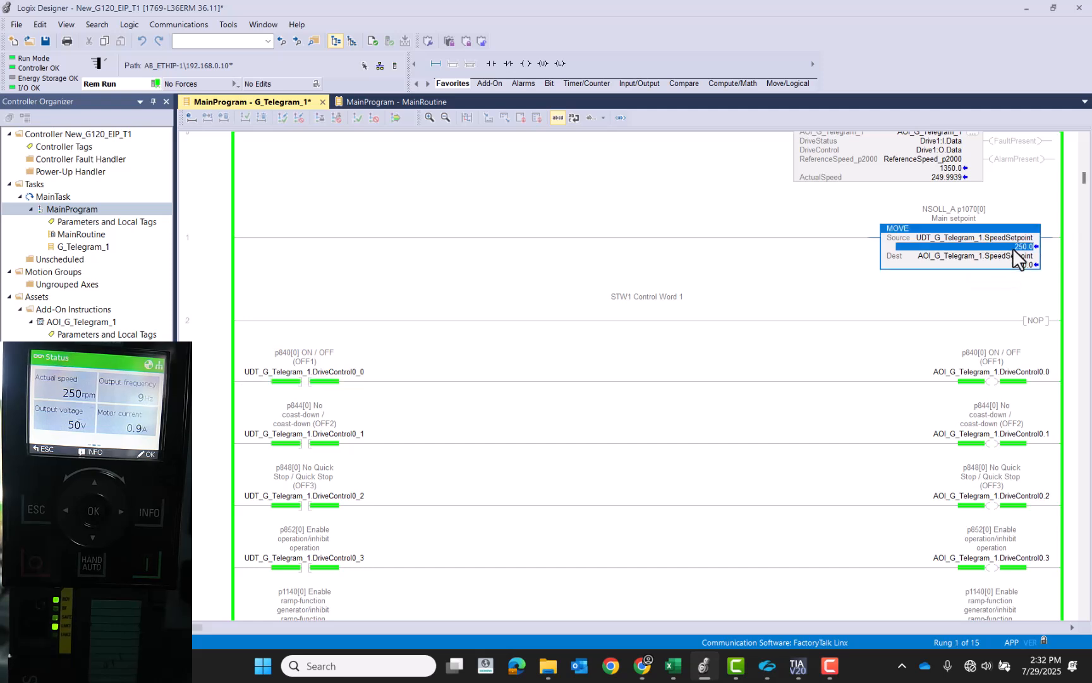
text(325)
key(Return)
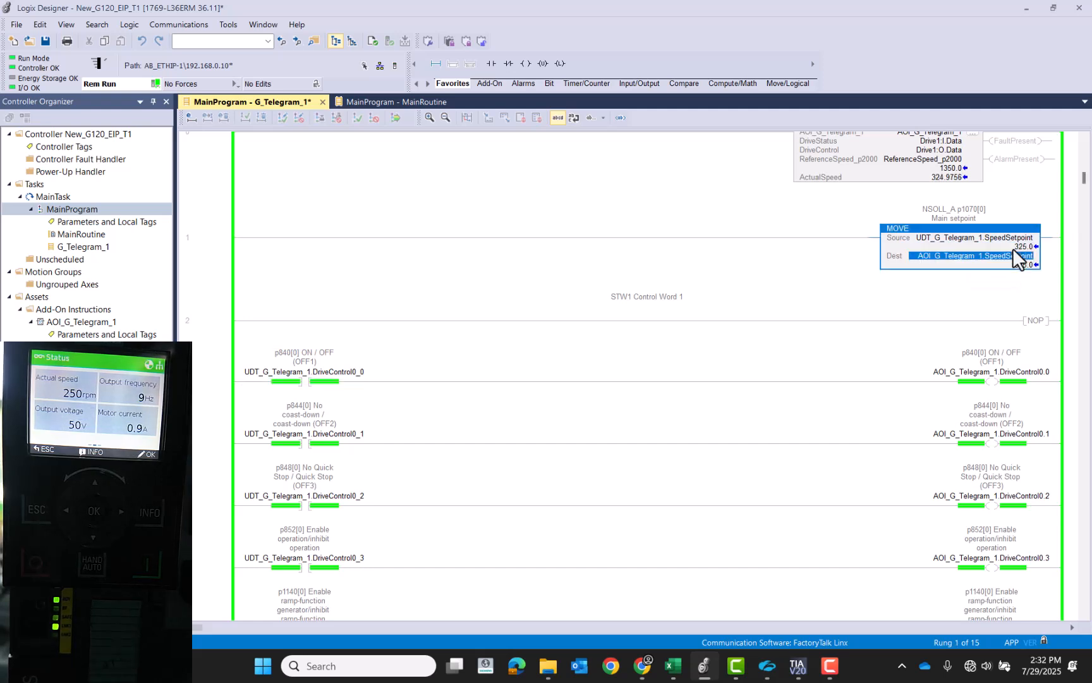
click(1012, 246)
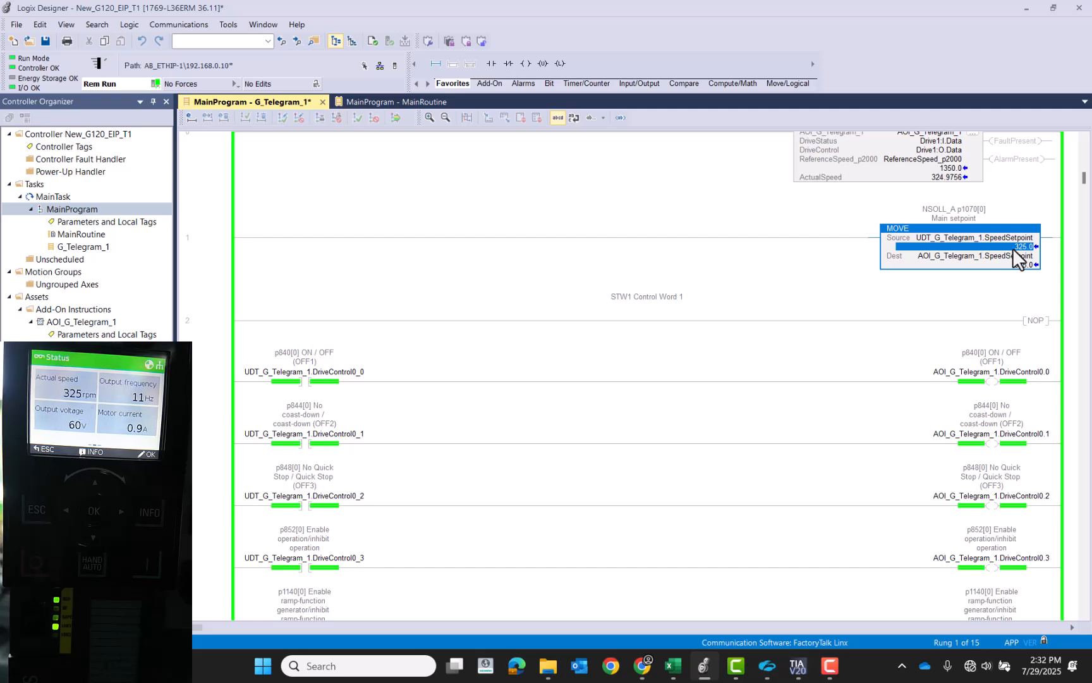
text(325)
key(Return)
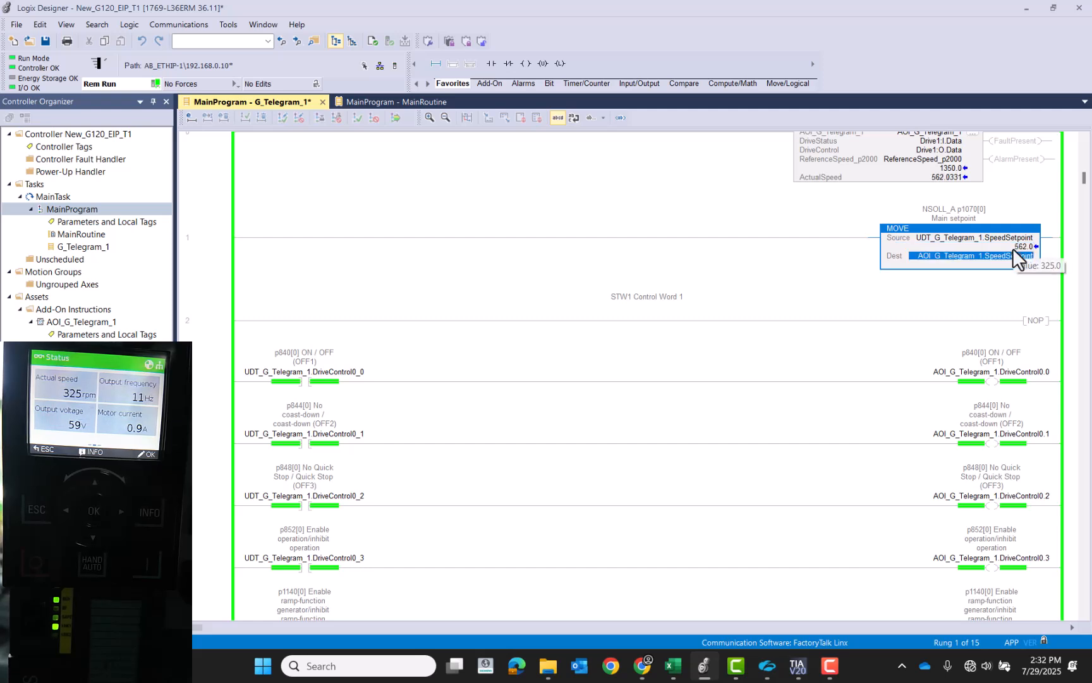
Step: Raise the UDT_G_Telegram_1.SpeedSetpoint source value of the rung 1 MOVE instruction to 1350
click(1013, 247)
text(135)
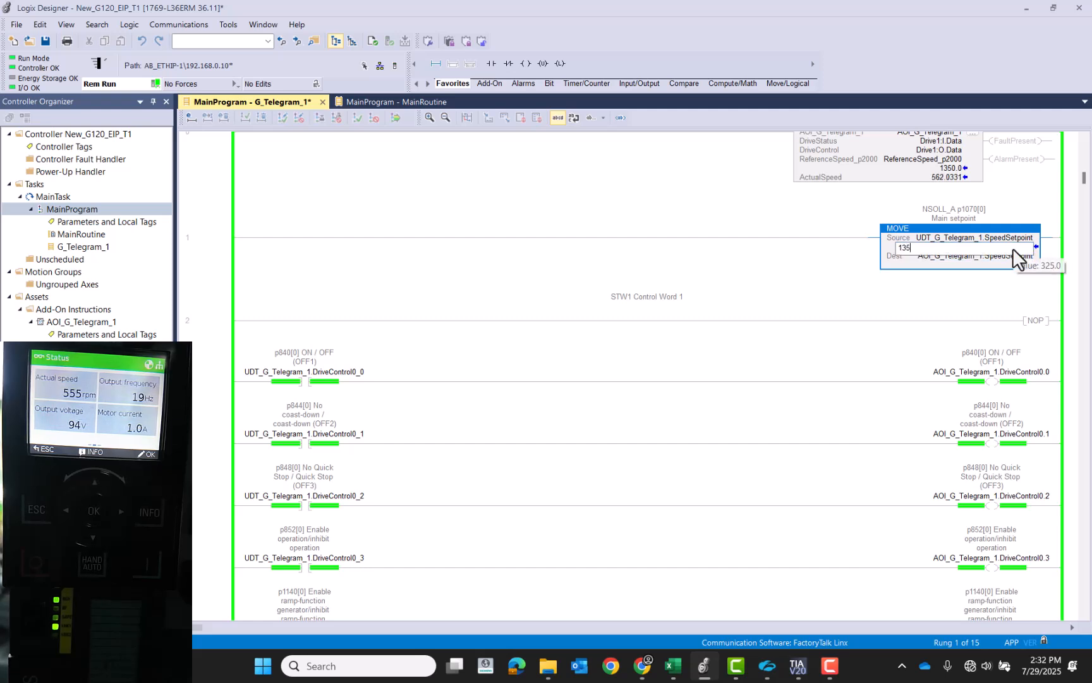
text(0)
key(Return)
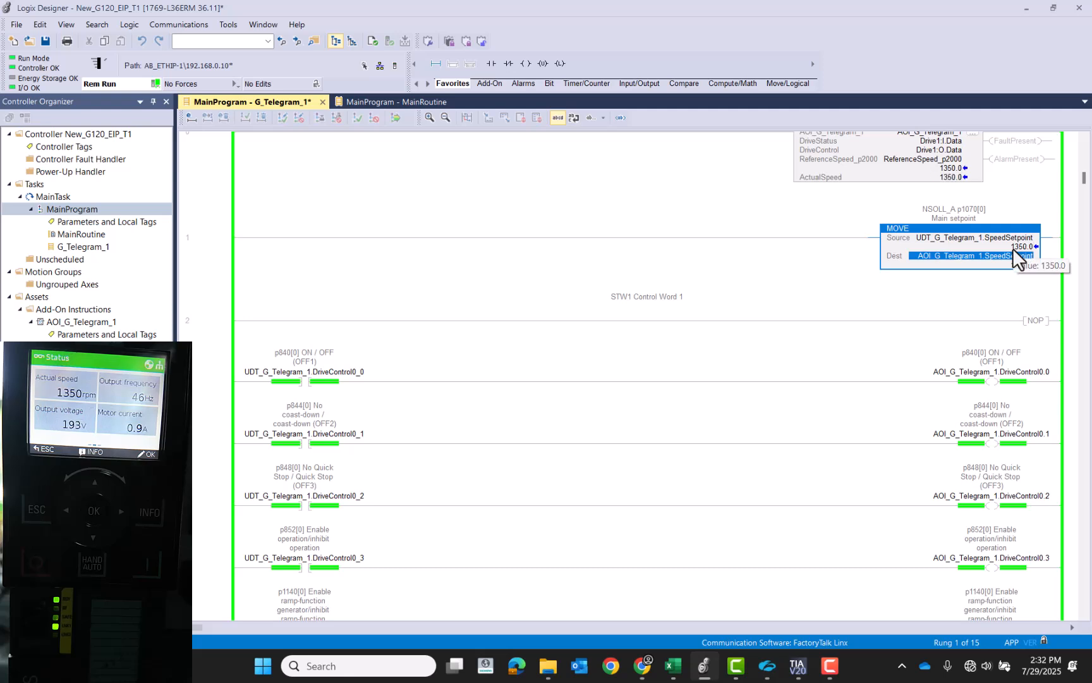
Step: Reduce UDT_G_Telegram_1.SpeedSetpoint to 500 and turn off the ON/OFF bit DriveControl0_0 in rung 3 to stop the drive
click(1013, 248)
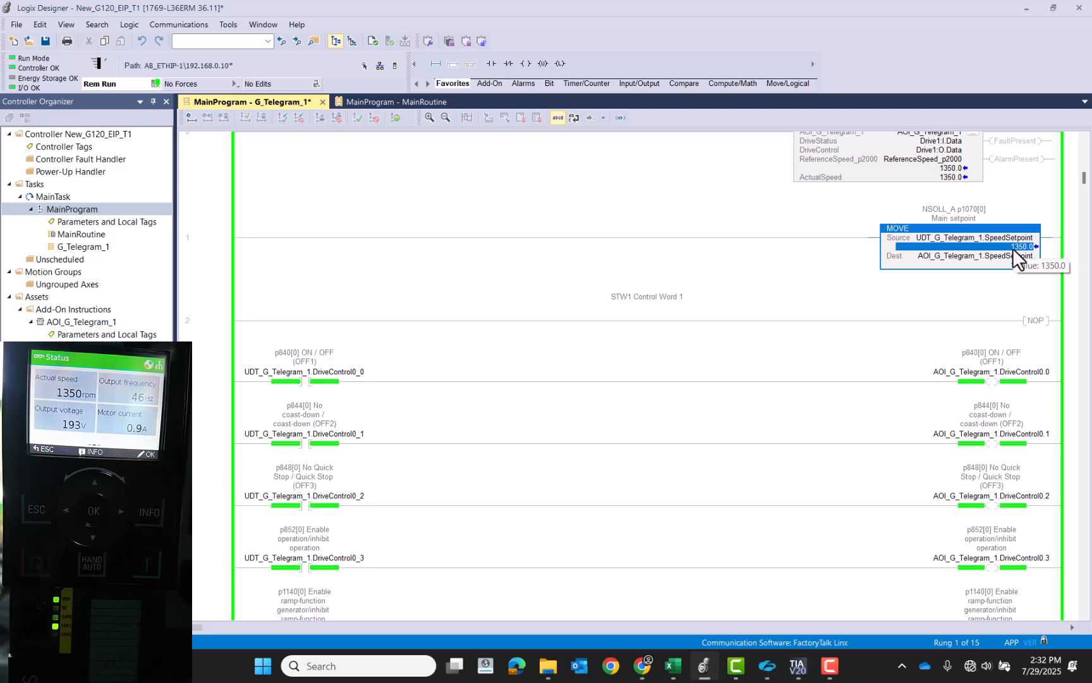
text(500)
key(Return)
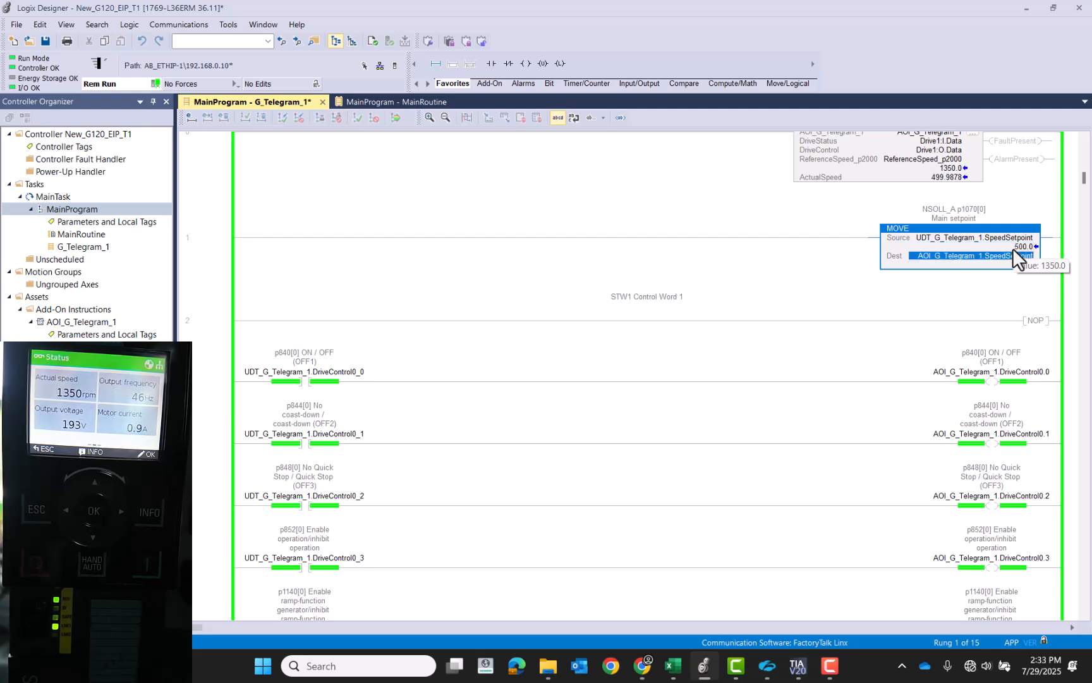
click(311, 371)
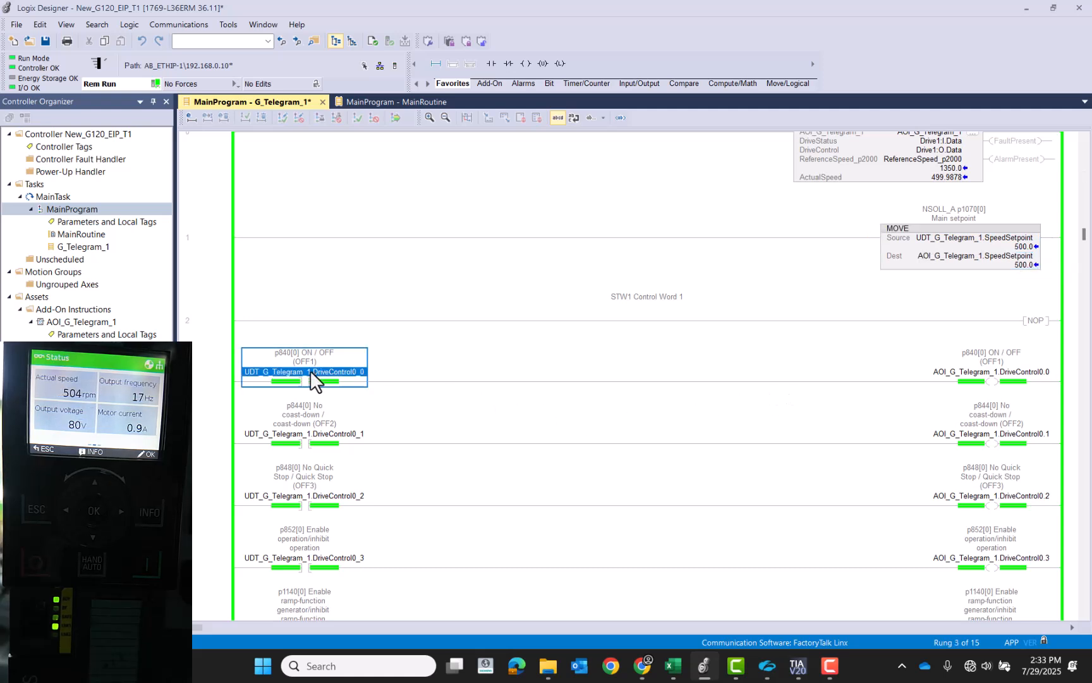
key(ctrl+t)
scroll(634, 330, down, 1)
scroll(643, 308, up, 2)
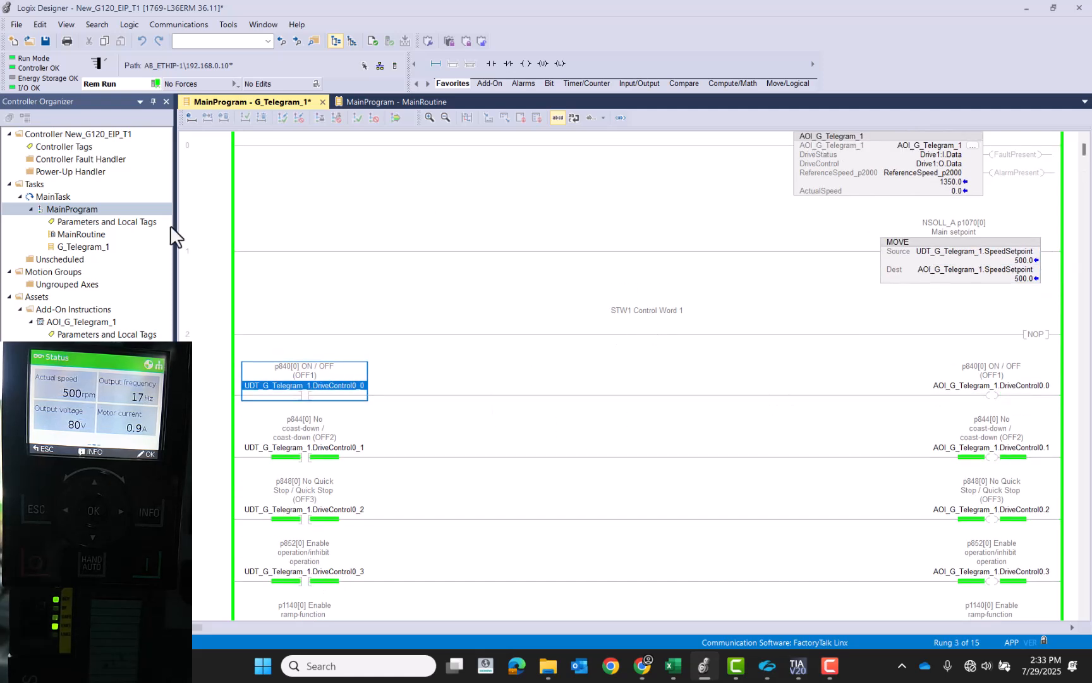
Step: Locate the G_Telegram_1 routine, the AOI_G_Telegram_1 add-on instruction and its Logic routine in the project tree
click(77, 246)
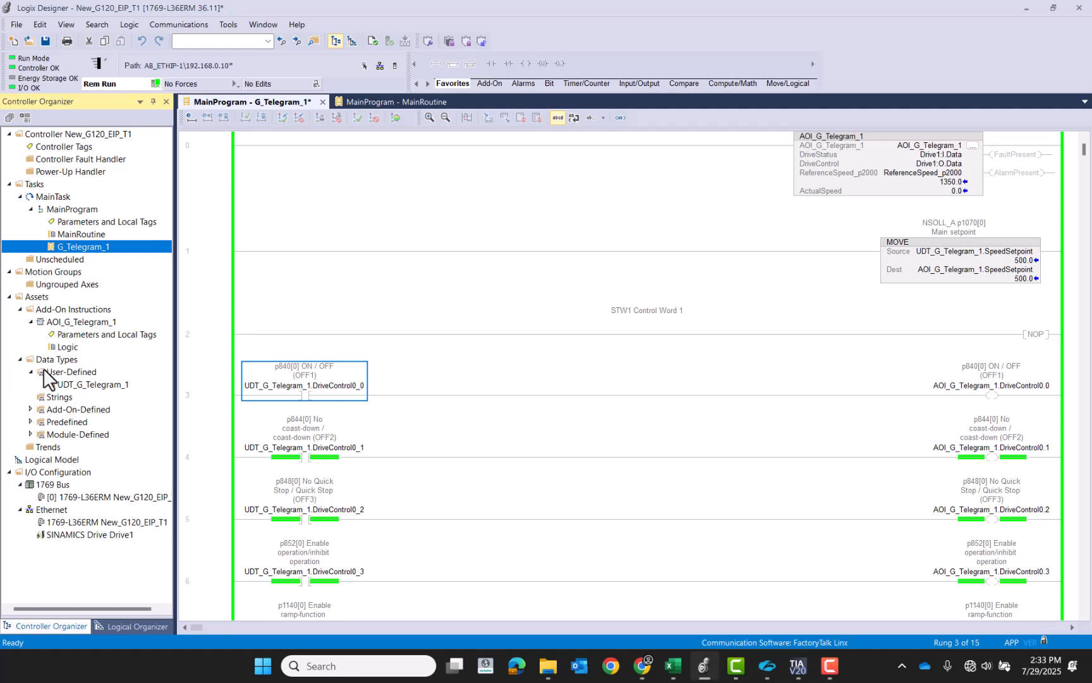
click(66, 323)
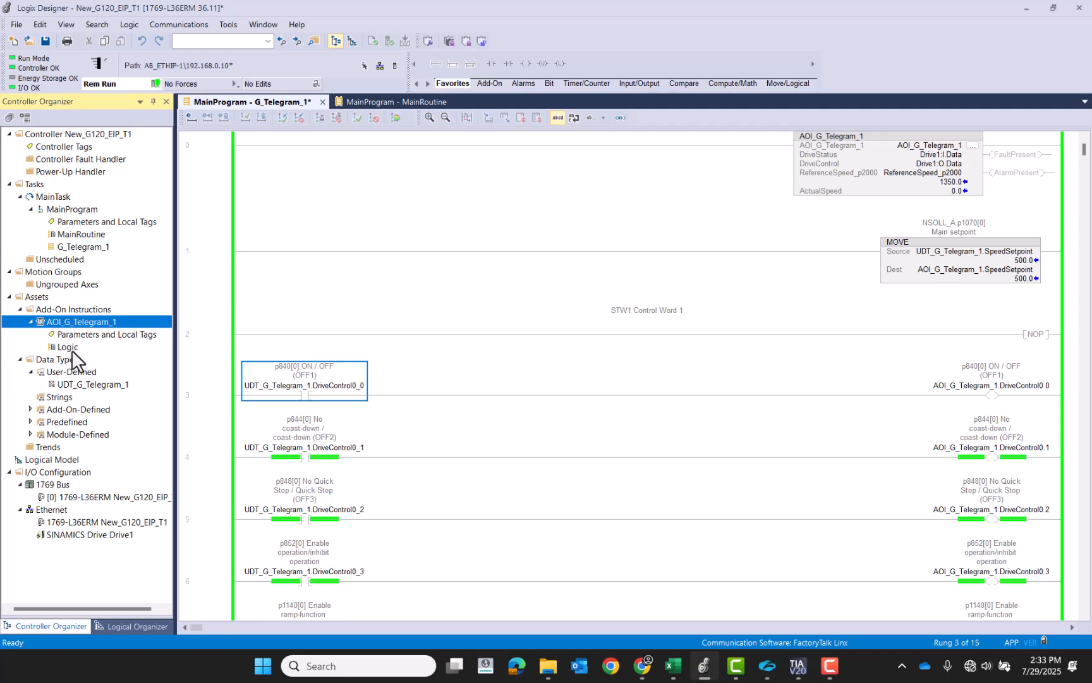
click(67, 347)
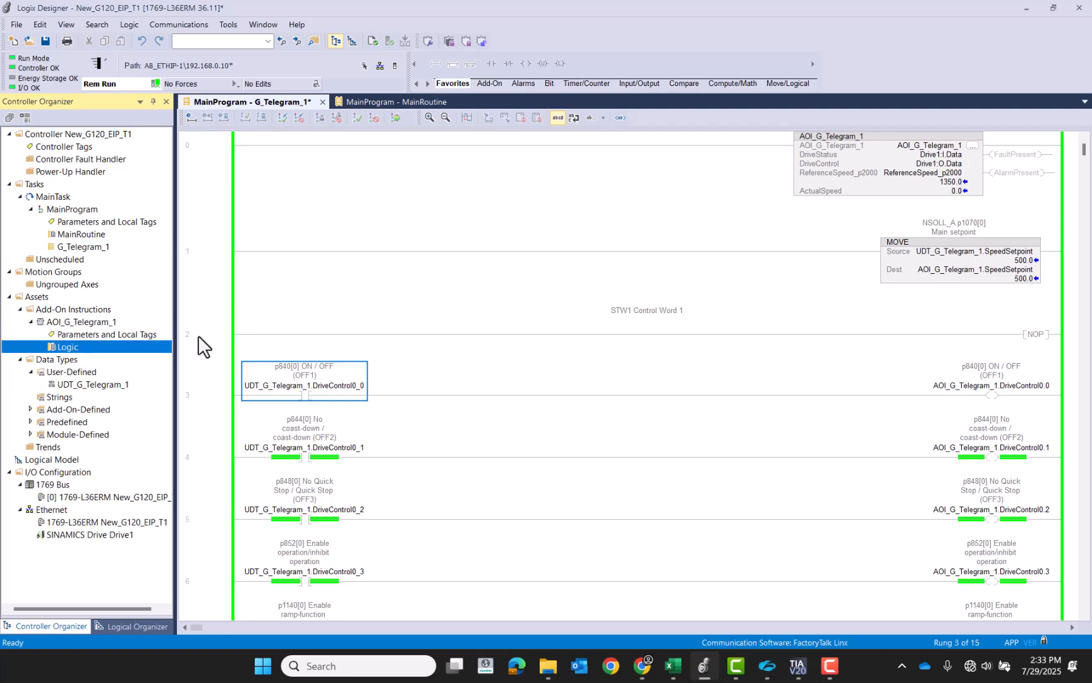